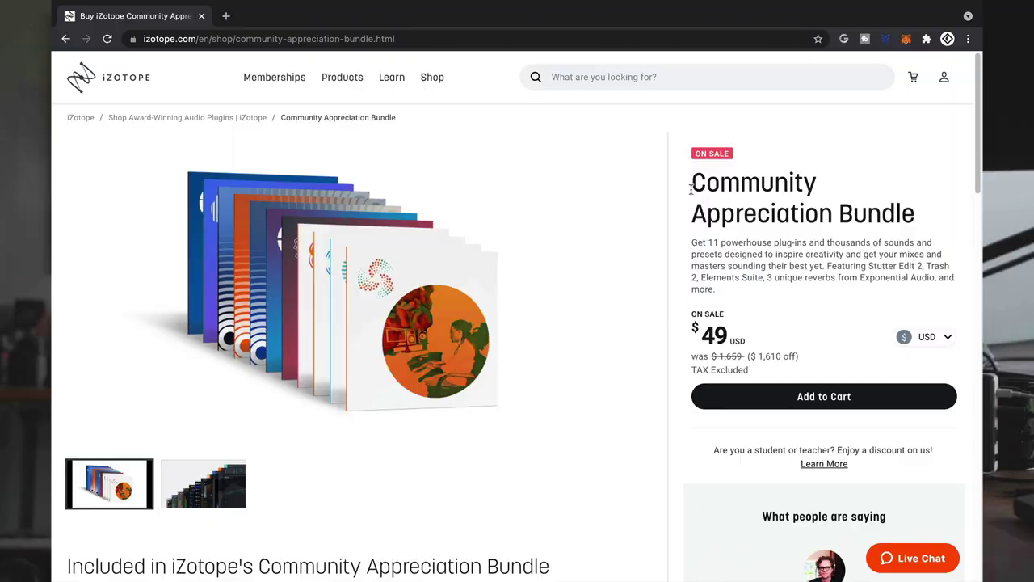
{"action": "scroll", "coordinate": [683, 196], "scroll_direction": "down", "scroll_amount": 5}
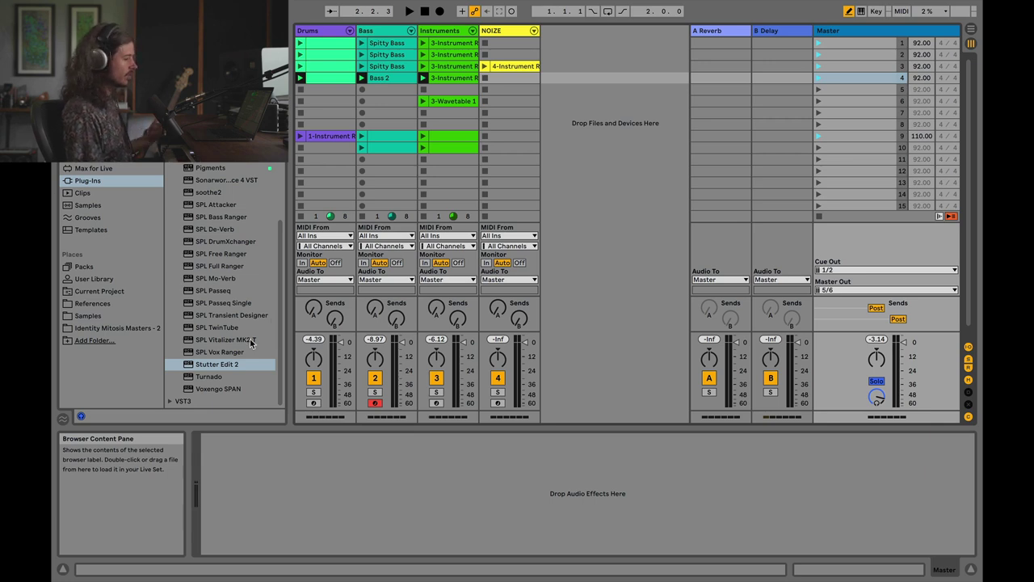
- Load the Stutter Edit 2 plug-in onto the Master track and reposition its window within the workspace
{"action": "left_click", "coordinate": [210, 365]}
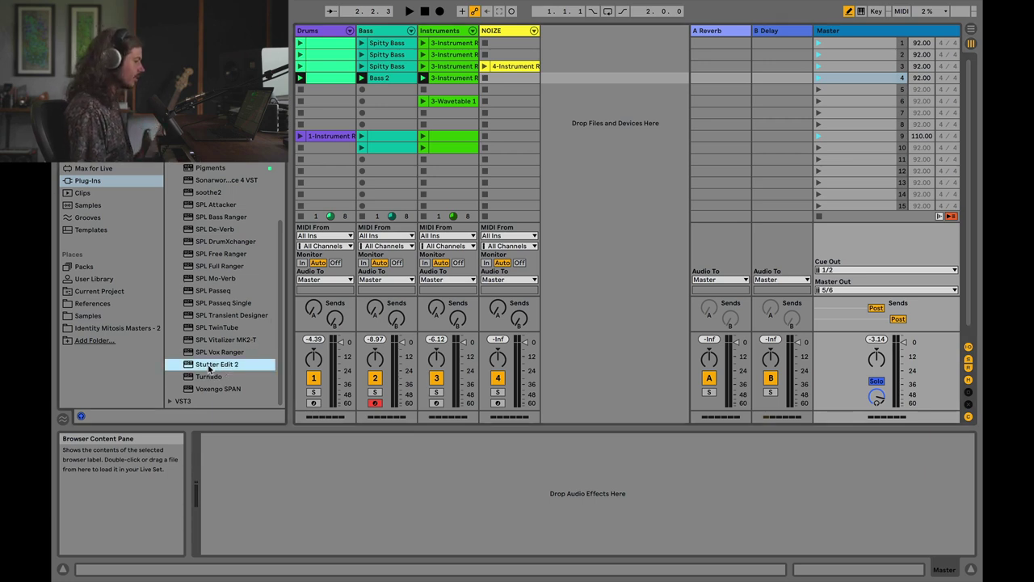
{"action": "left_click", "coordinate": [836, 31]}
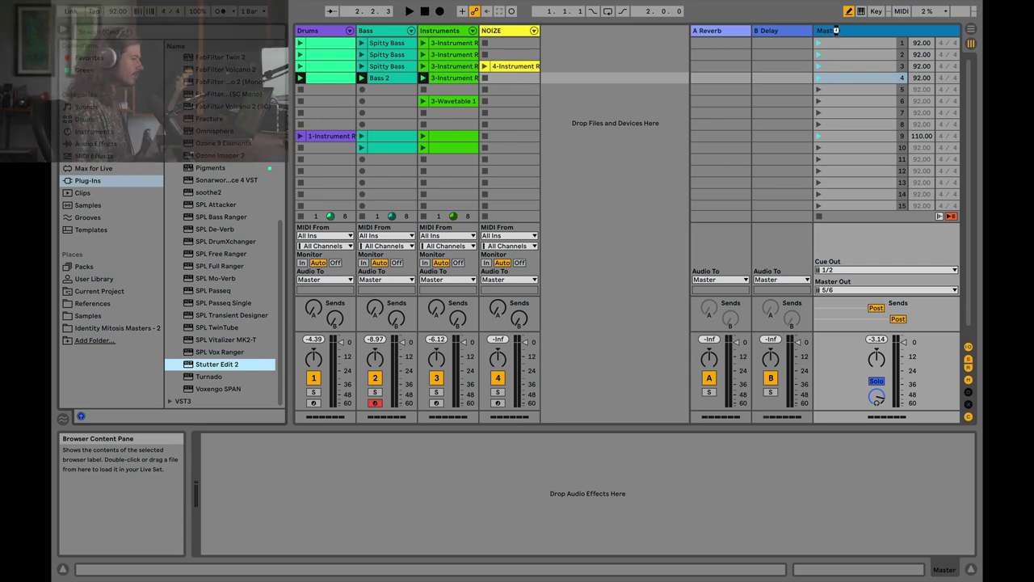
{"action": "left_click_drag", "start_coordinate": [647, 78], "coordinate": [532, 78]}
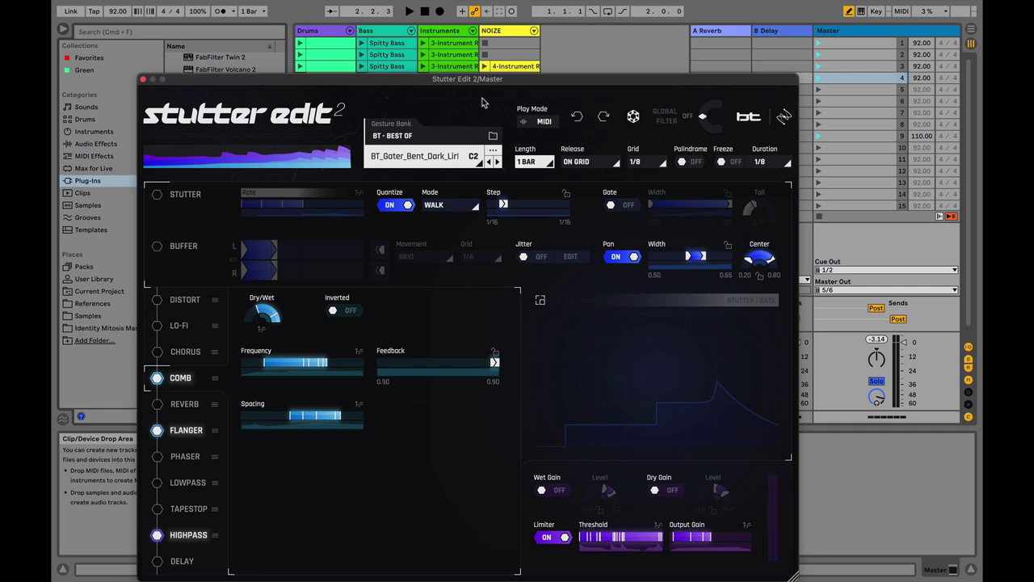
{"action": "left_click_drag", "start_coordinate": [475, 86], "coordinate": [564, 43]}
{"action": "key", "text": "space"}
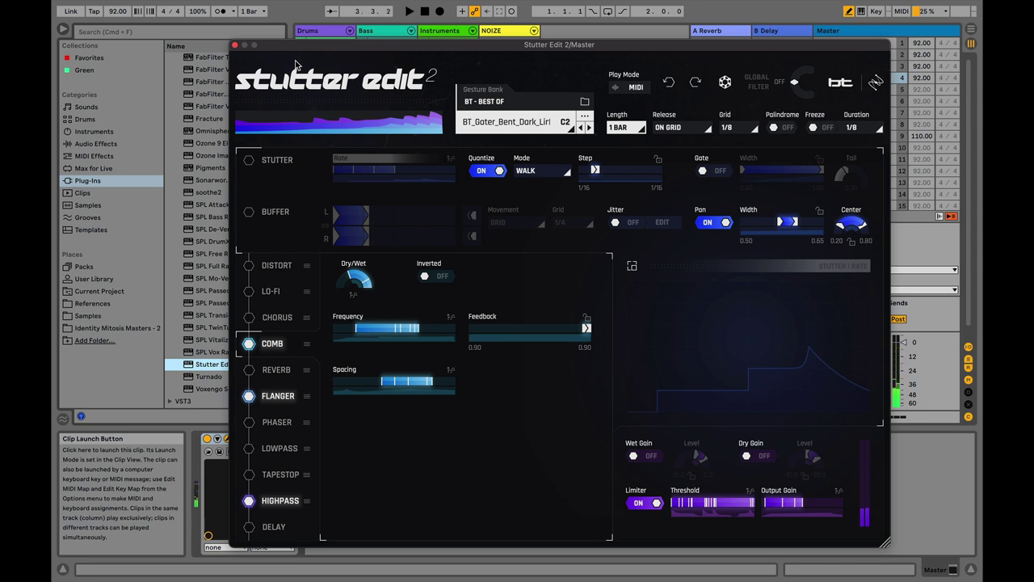
{"action": "left_click_drag", "start_coordinate": [472, 47], "coordinate": [444, 32]}
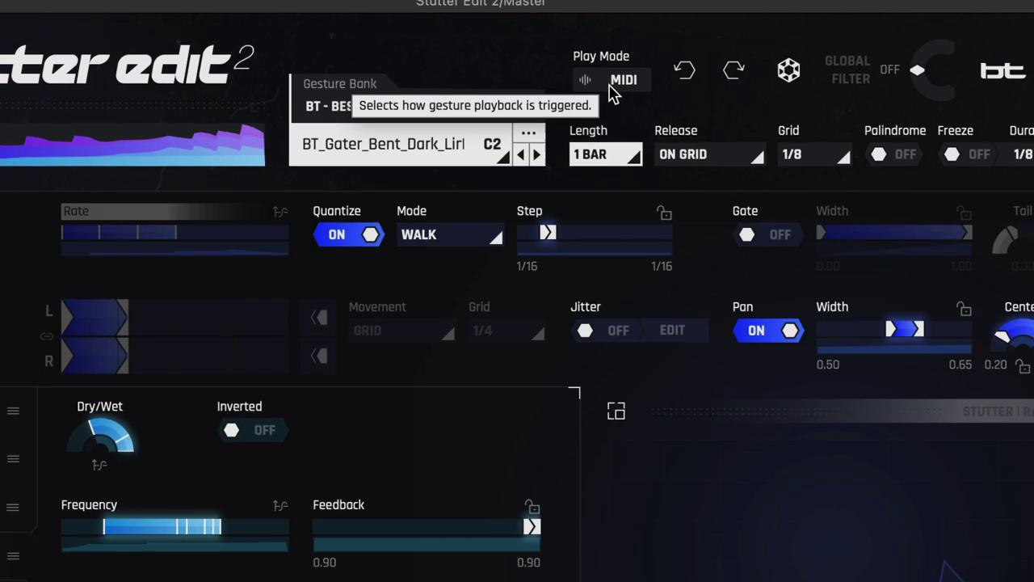
- Set Stutter Edit 2's play mode to Auto and play the song through the gesture assigned to C2
{"action": "left_click", "coordinate": [611, 89]}
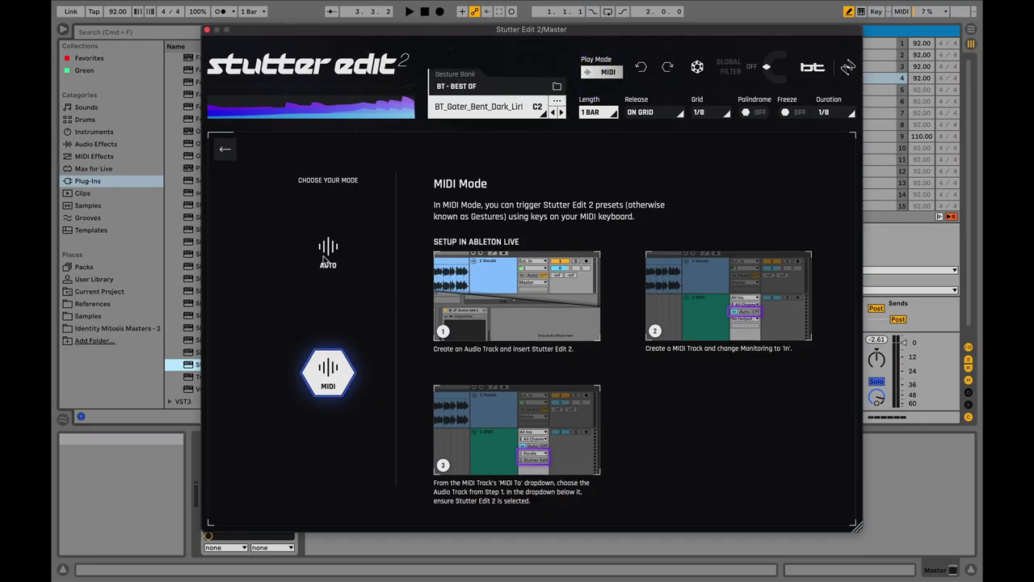
{"action": "left_click", "coordinate": [327, 251]}
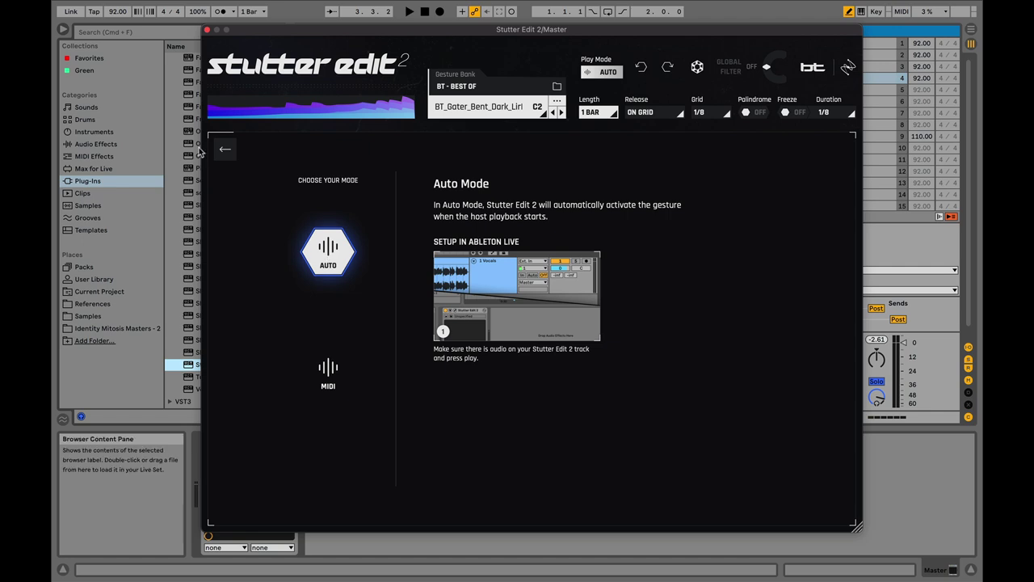
{"action": "left_click", "coordinate": [226, 151]}
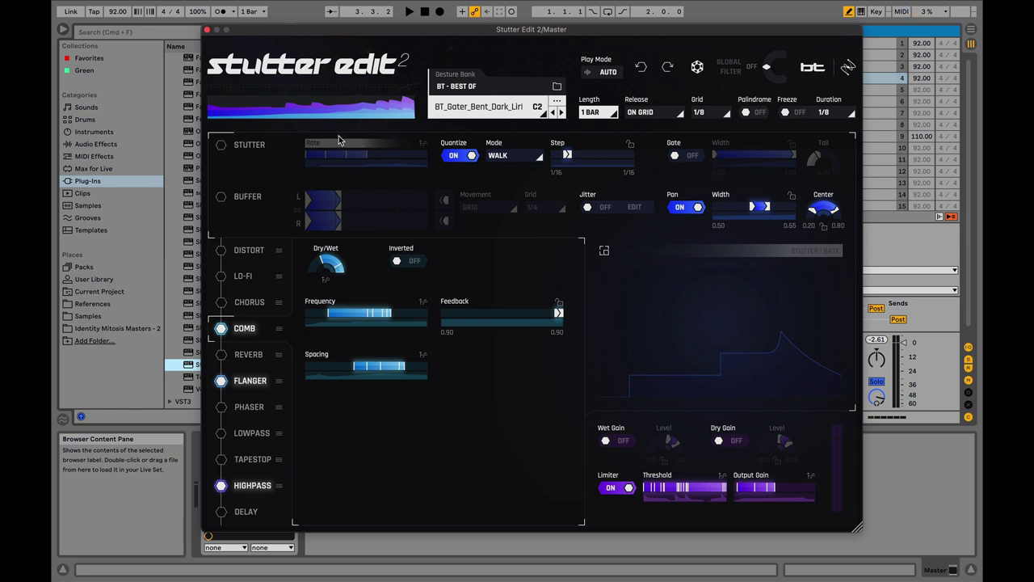
{"action": "key", "text": "space"}
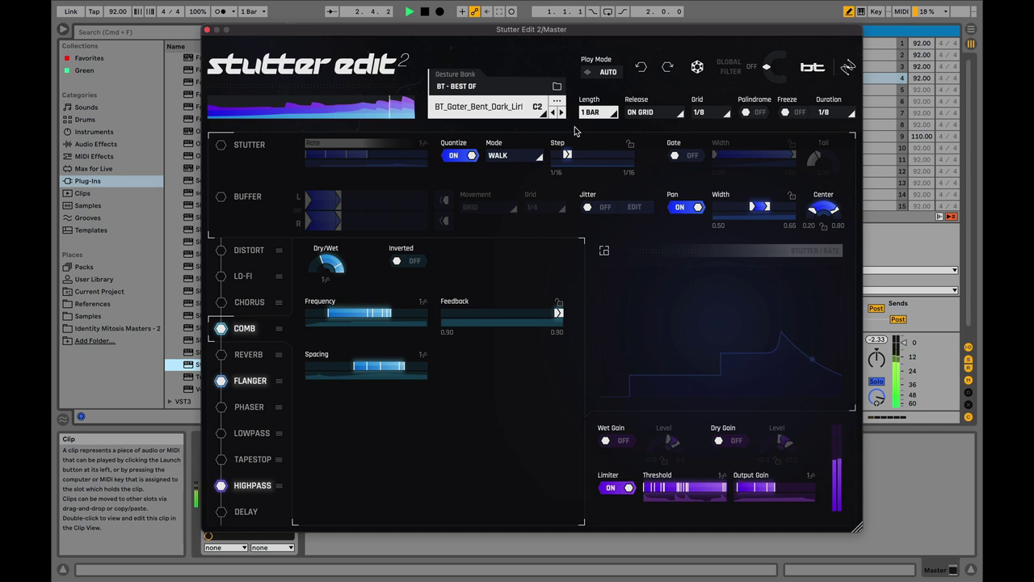
{"action": "key", "text": "space"}
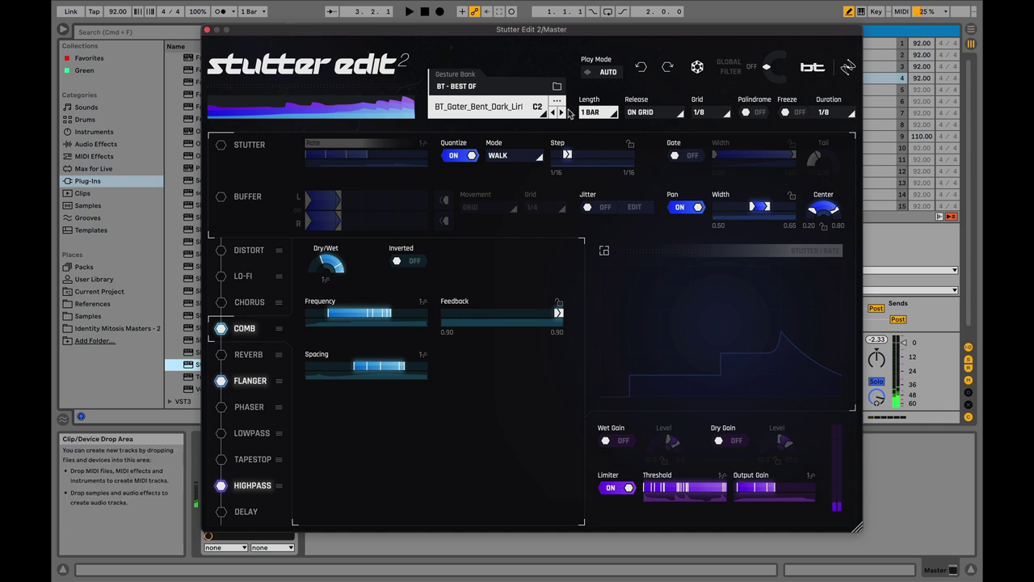
- Advance to the BT_Gater_TV_on_Peyote gesture on F2 and audition it with the song
{"action": "left_click", "coordinate": [563, 113]}
{"action": "left_click", "coordinate": [562, 113]}
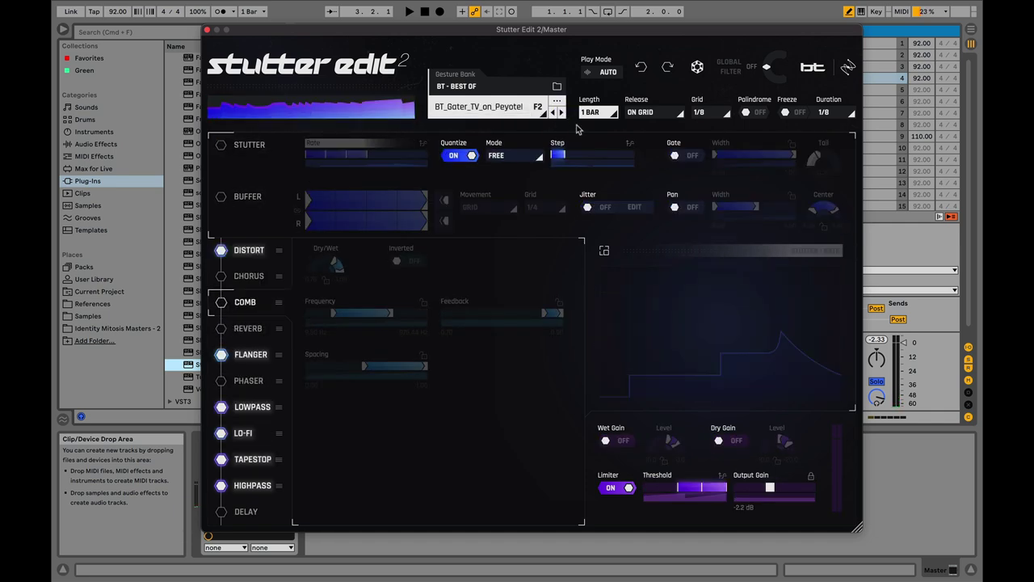
{"action": "key", "text": "space"}
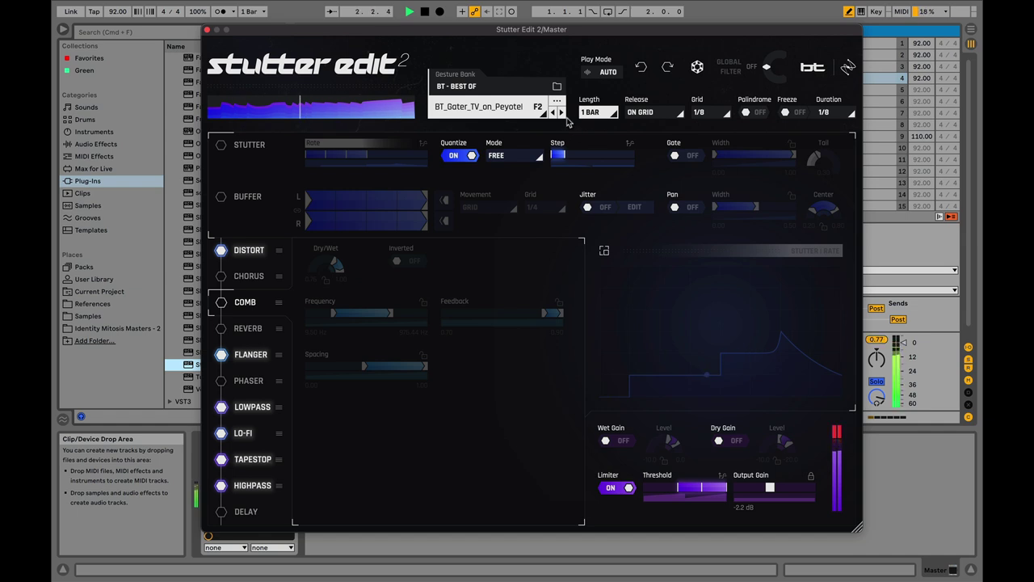
{"action": "key", "text": "space"}
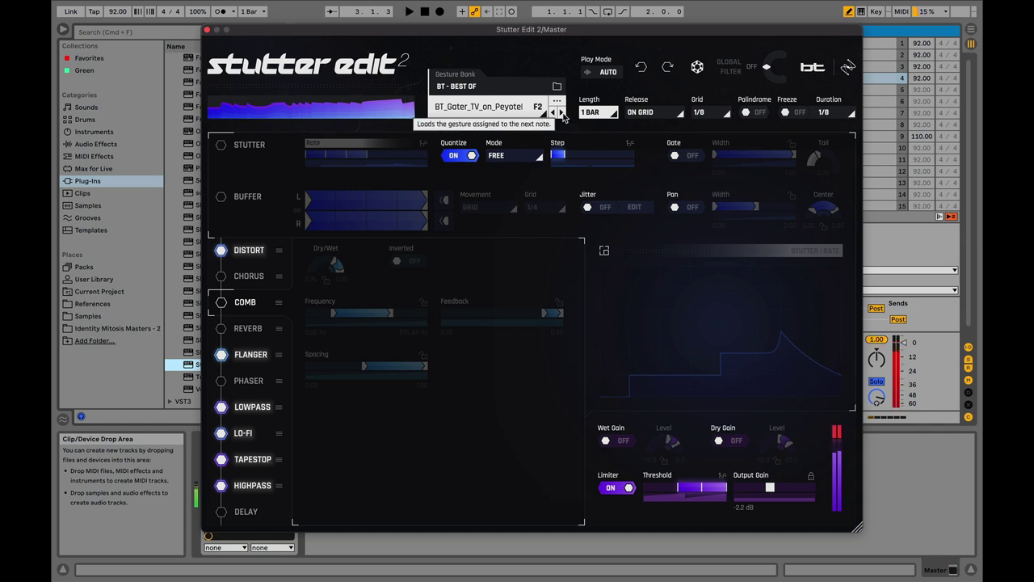
- Advance to the BT_Sidechain_Simple gesture on A2 and audition it with the song
{"action": "left_click", "coordinate": [562, 113]}
{"action": "left_click", "coordinate": [561, 113]}
{"action": "key", "text": "space"}
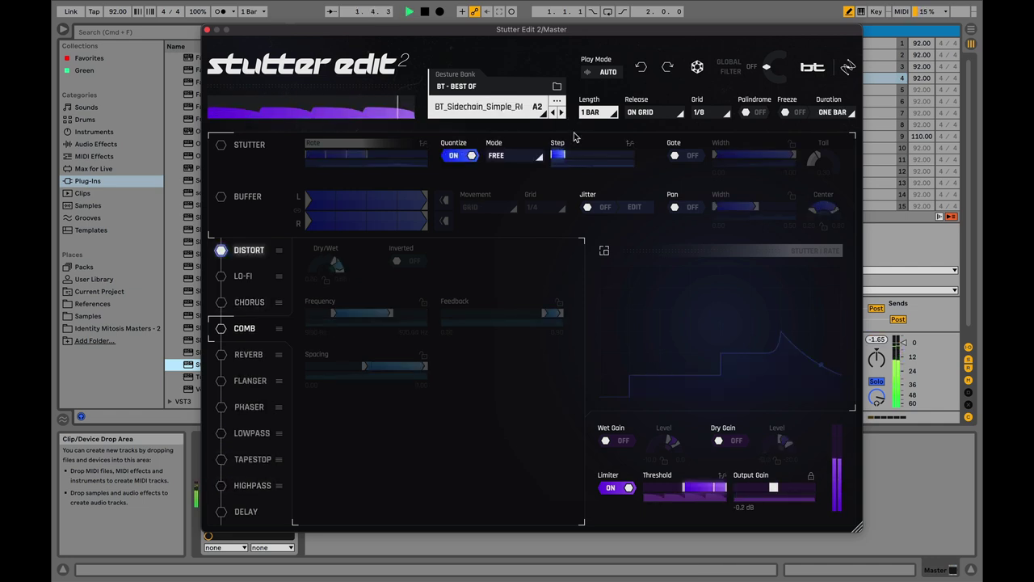
{"action": "key", "text": "space"}
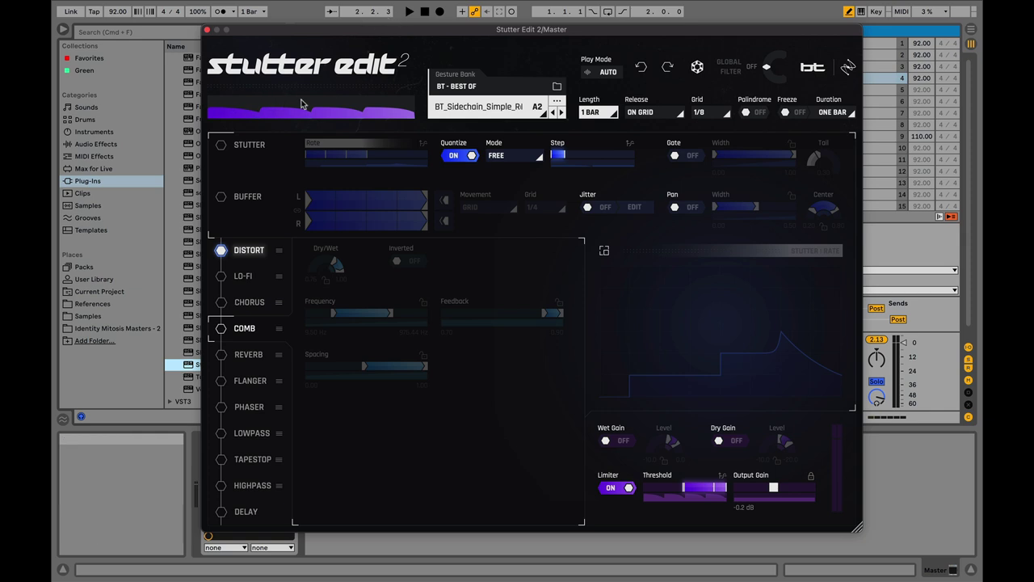
- Advance to the BT_Gater_Discovery gesture on A#2 and audition it with the song
{"action": "left_click", "coordinate": [562, 113]}
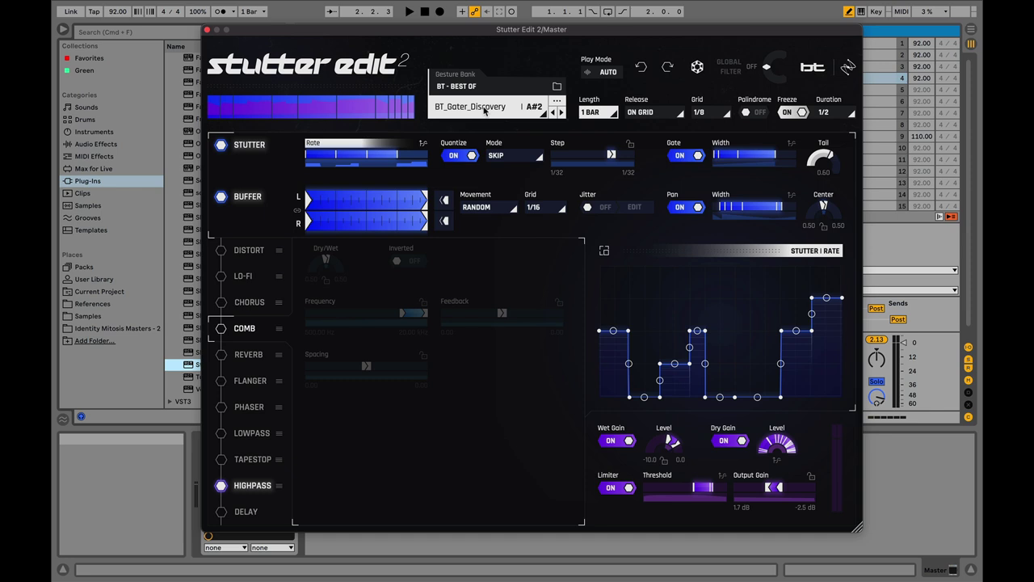
{"action": "left_click_drag", "start_coordinate": [443, 37], "coordinate": [441, 40]}
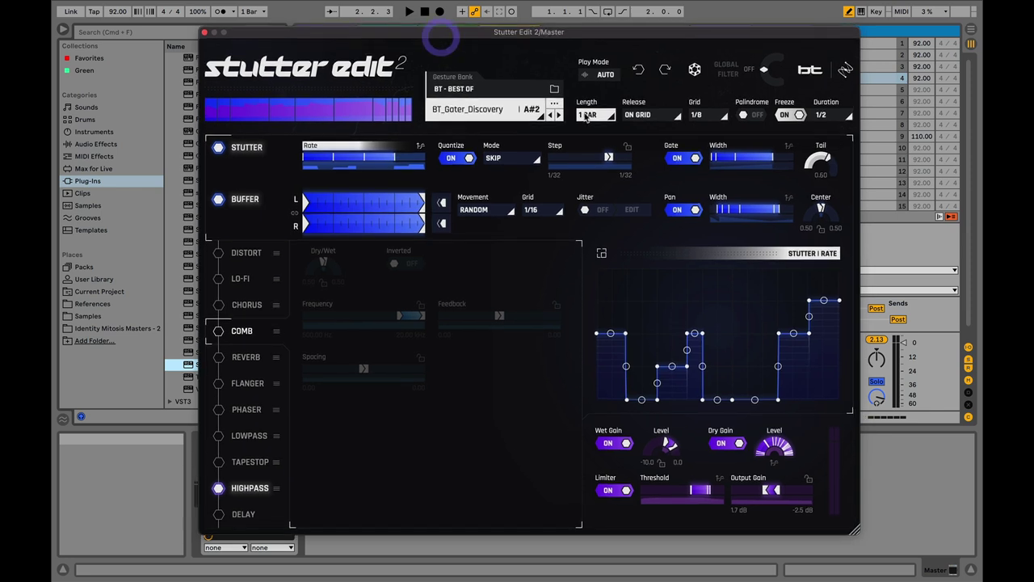
{"action": "key", "text": "space"}
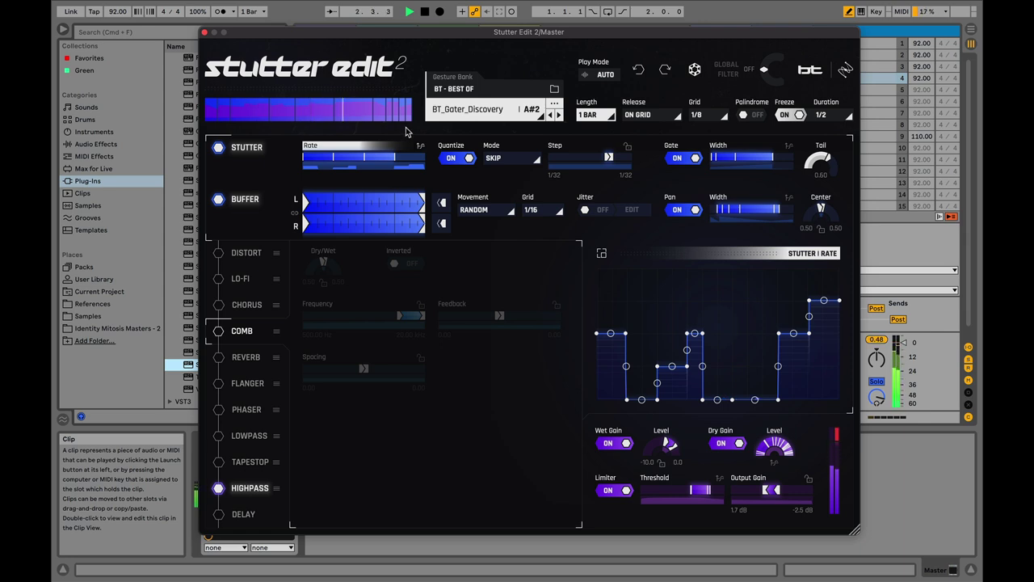
{"action": "key", "text": "space"}
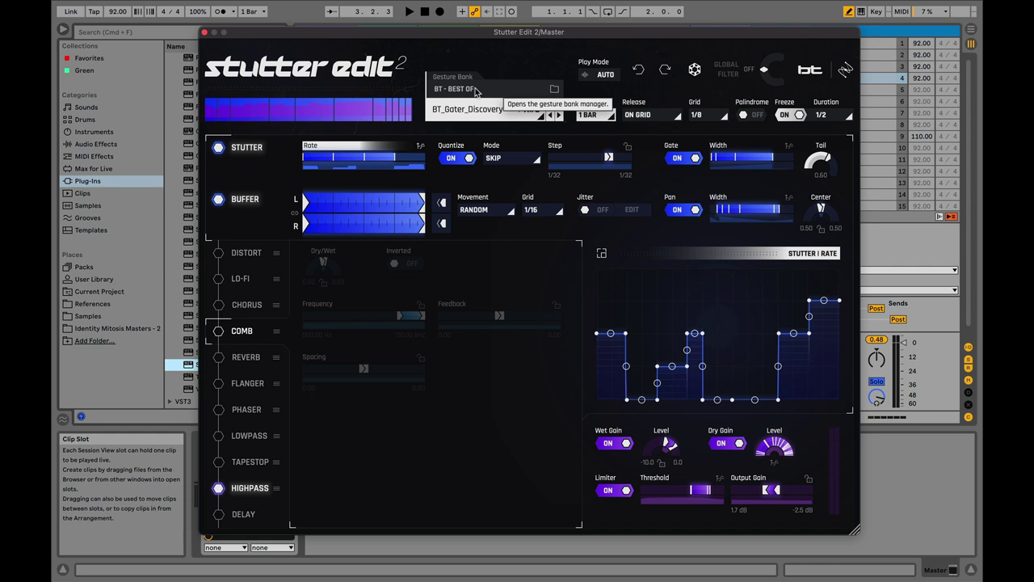
- Load the GLITCHSTRUMENTS bank from the Experimental factory banks and look through its gestures
{"action": "left_click", "coordinate": [476, 92]}
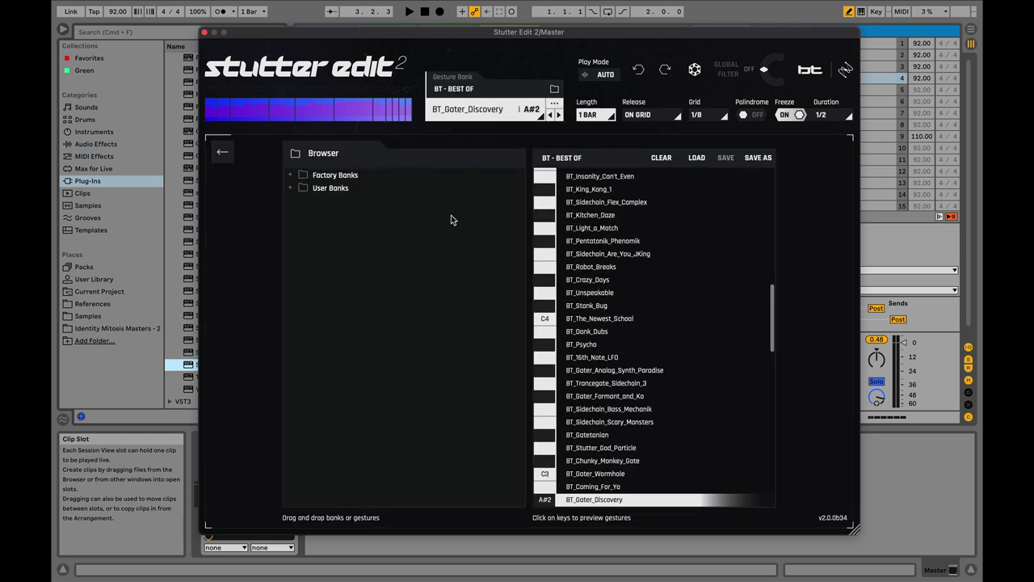
{"action": "left_click", "coordinate": [290, 175]}
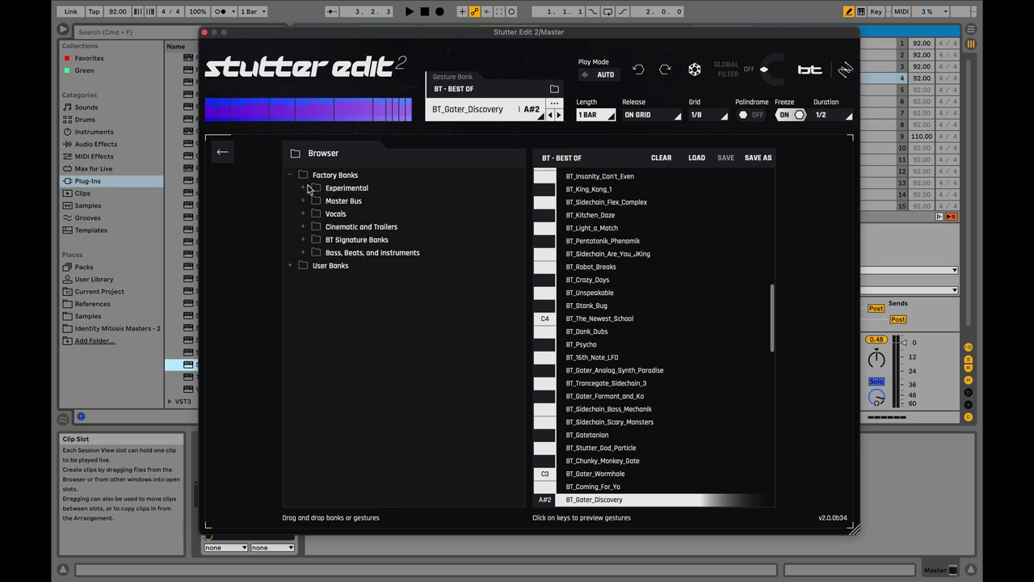
{"action": "left_click", "coordinate": [303, 187]}
{"action": "left_click_drag", "start_coordinate": [339, 214], "coordinate": [598, 180]}
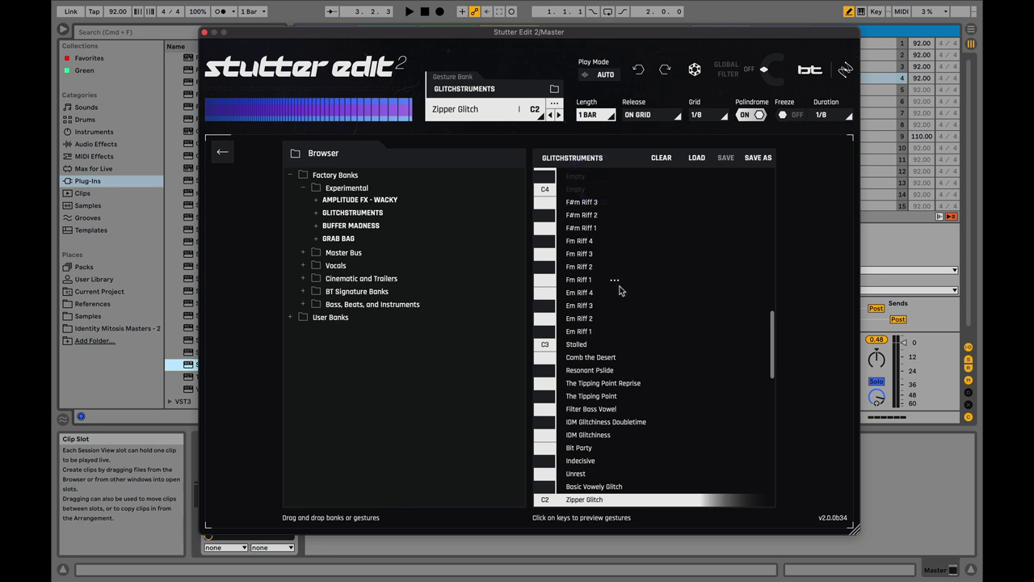
{"action": "scroll", "coordinate": [668, 346], "scroll_direction": "down", "scroll_amount": 5}
{"action": "scroll", "coordinate": [668, 346], "scroll_direction": "up", "scroll_amount": 3}
{"action": "scroll", "coordinate": [614, 289], "scroll_direction": "up", "scroll_amount": 3}
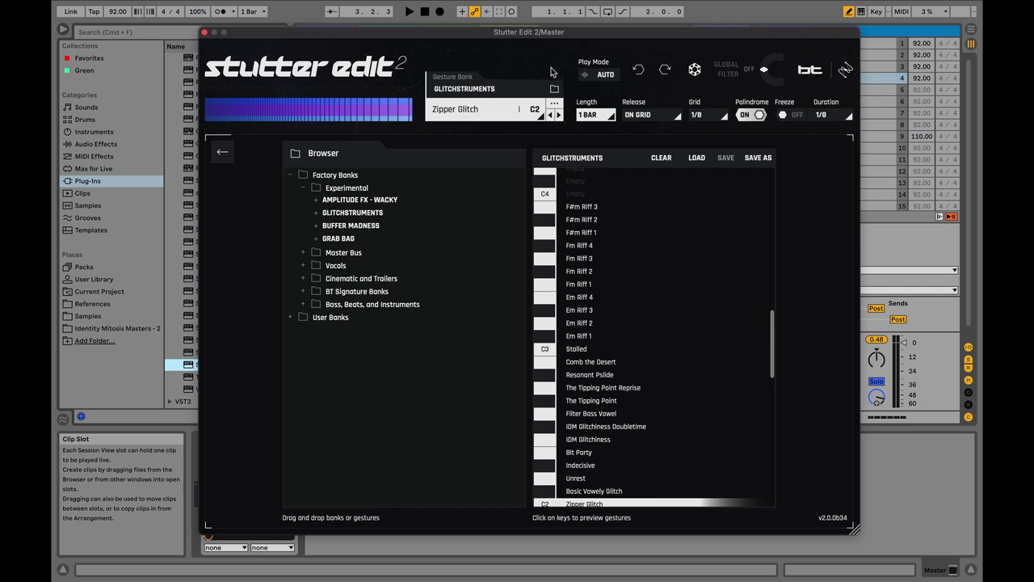
- Audition the Zipper Glitch and IDM Glitchiness Doubletime gestures with the song
{"action": "key", "text": "space"}
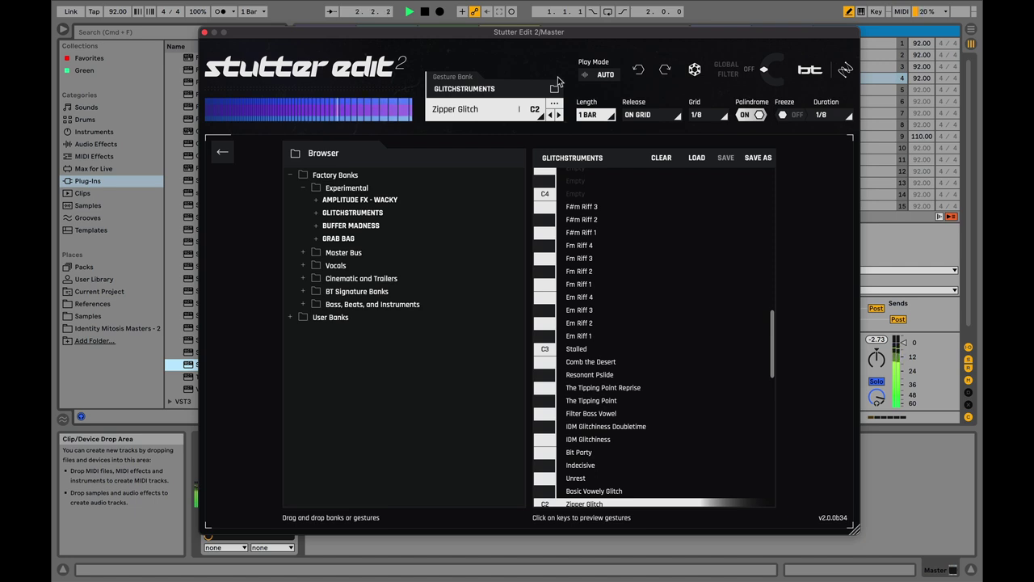
{"action": "key", "text": "space"}
{"action": "key", "text": "space"}
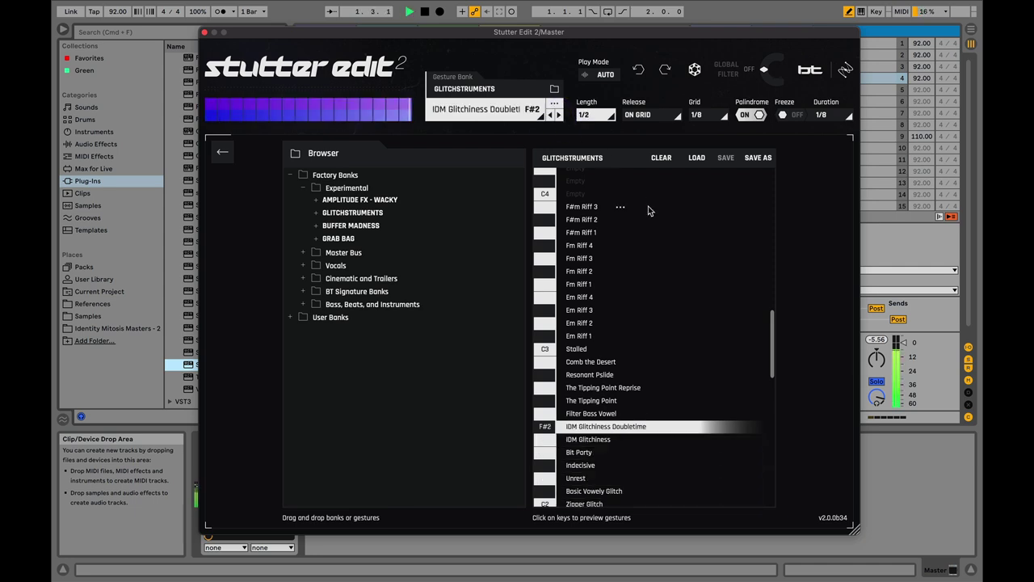
{"action": "key", "text": "space"}
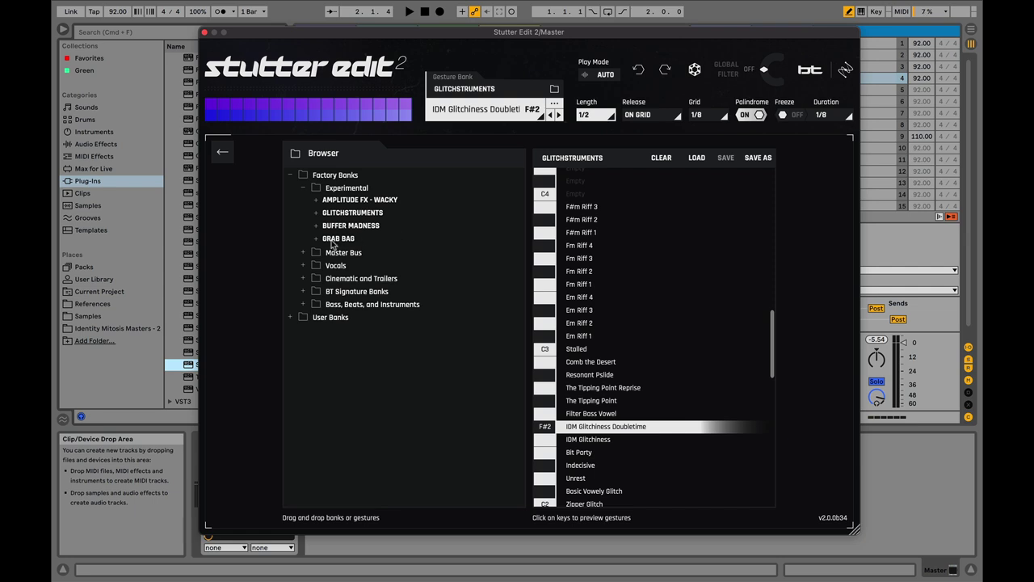
- Assign the SFX 1 gesture from the CINEMATIC SFX factory bank to the empty C4 key of the GLITCHSTRUMENTS bank
{"action": "left_click", "coordinate": [303, 278]}
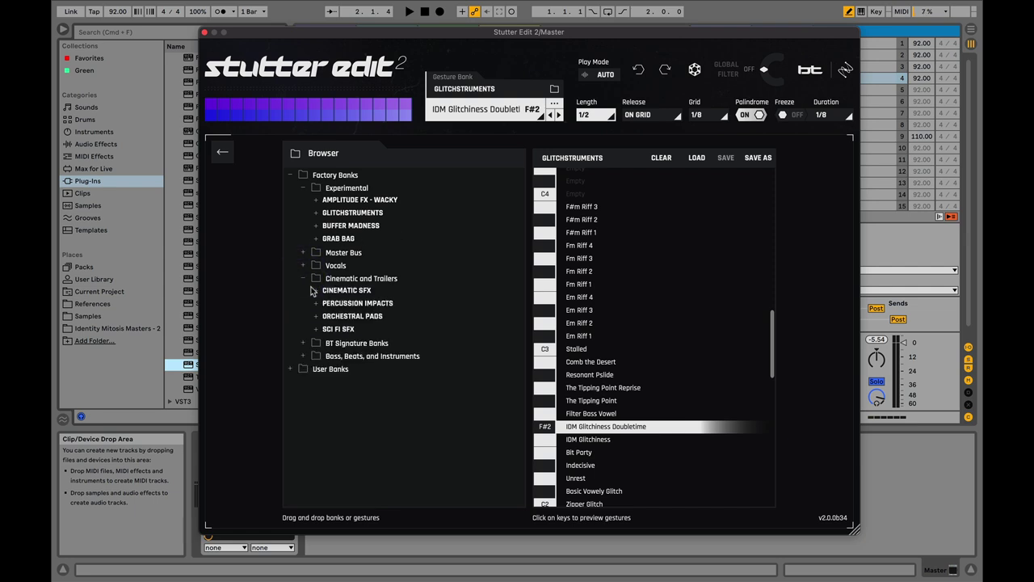
{"action": "left_click", "coordinate": [316, 291]}
{"action": "scroll", "coordinate": [347, 332], "scroll_direction": "down", "scroll_amount": 1}
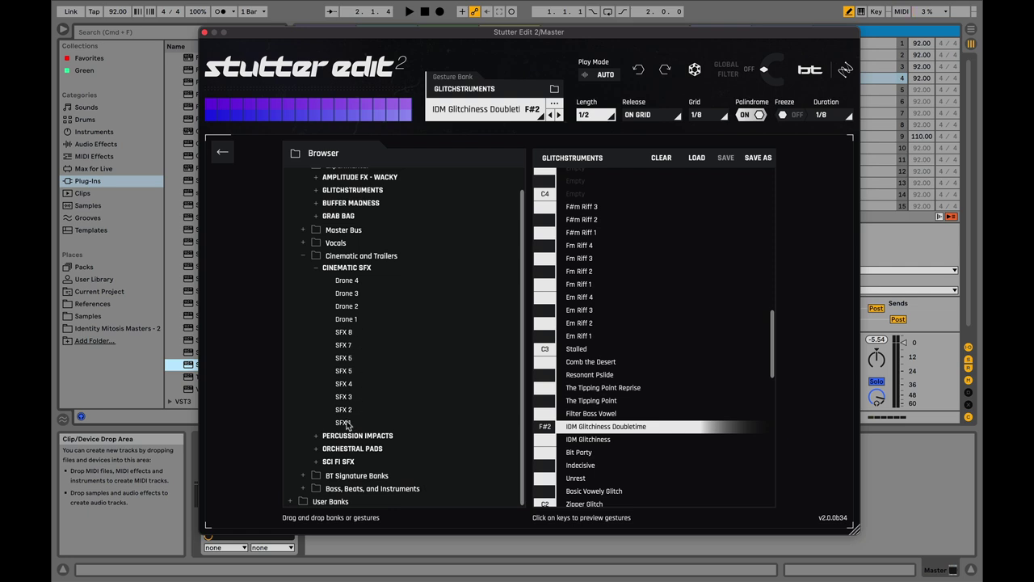
{"action": "left_click_drag", "start_coordinate": [345, 426], "coordinate": [590, 197]}
- Make the SFX 1 gesture on C4 the active gesture and audition it with the song
{"action": "left_click", "coordinate": [541, 118]}
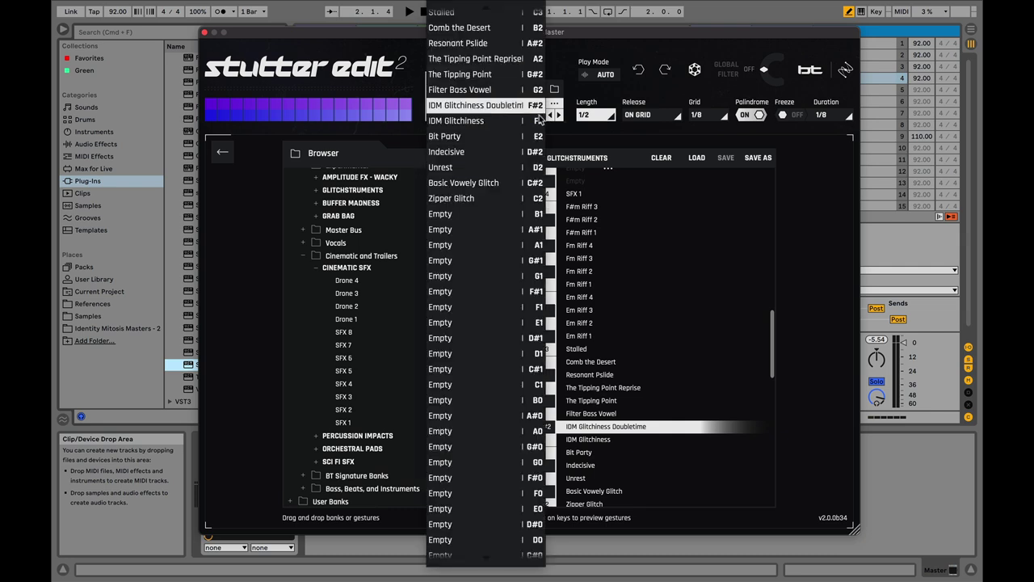
{"action": "scroll", "coordinate": [503, 194], "scroll_direction": "up", "scroll_amount": 5}
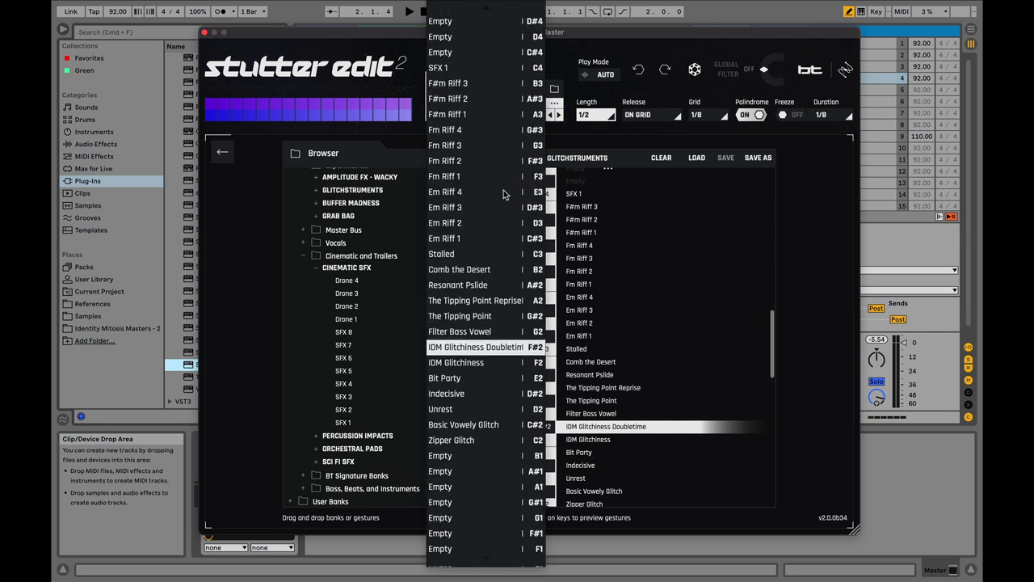
{"action": "left_click", "coordinate": [485, 68]}
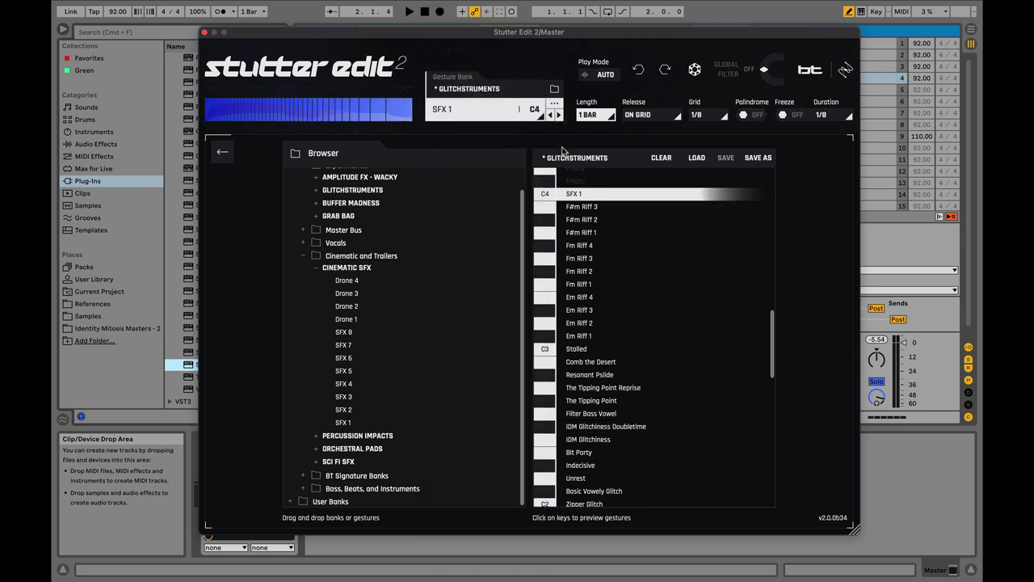
{"action": "key", "text": "space"}
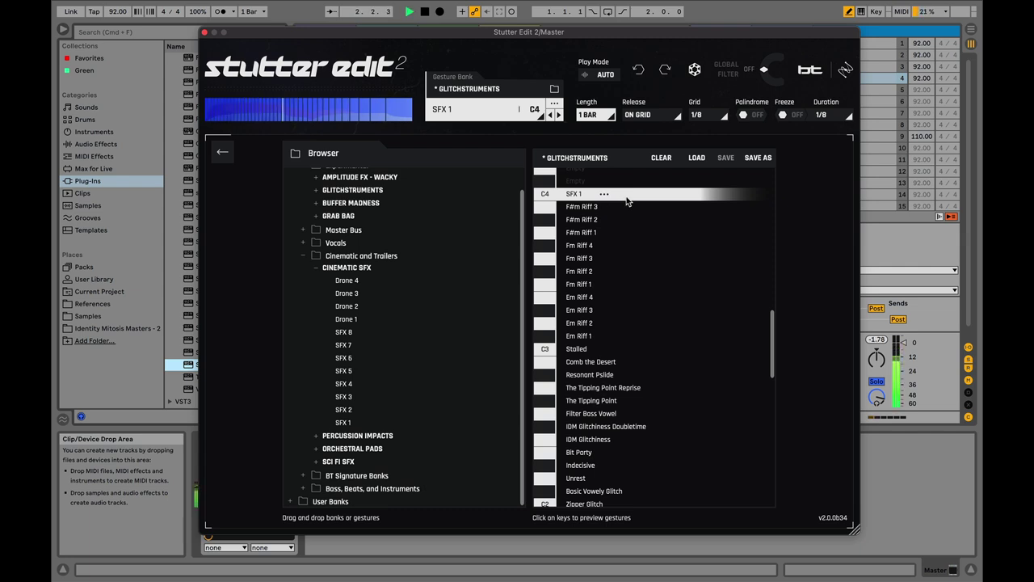
{"action": "key", "text": "space"}
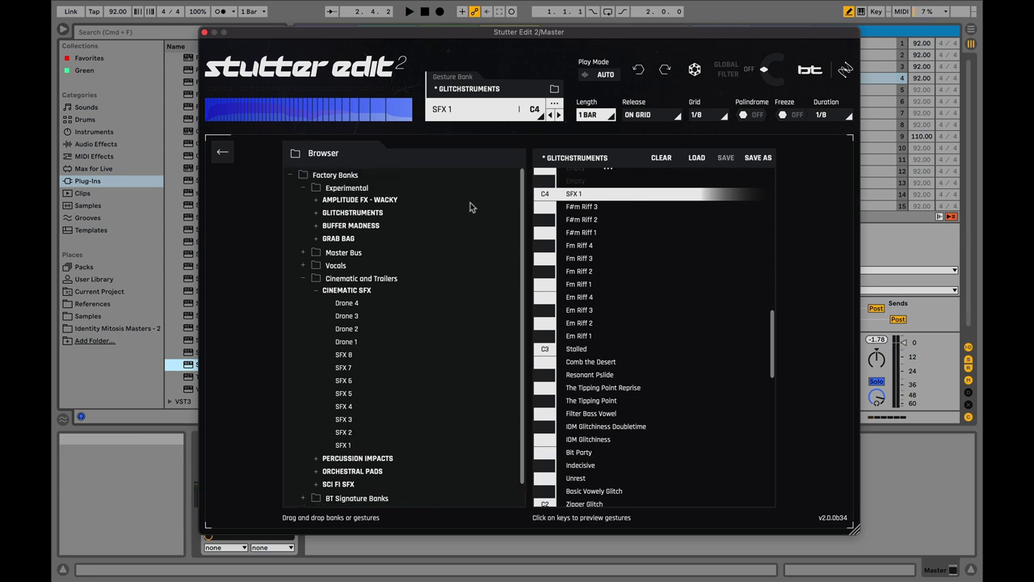
- Save the modified gesture bank as "my custom bank" in the Banks folder
{"action": "left_click", "coordinate": [757, 159]}
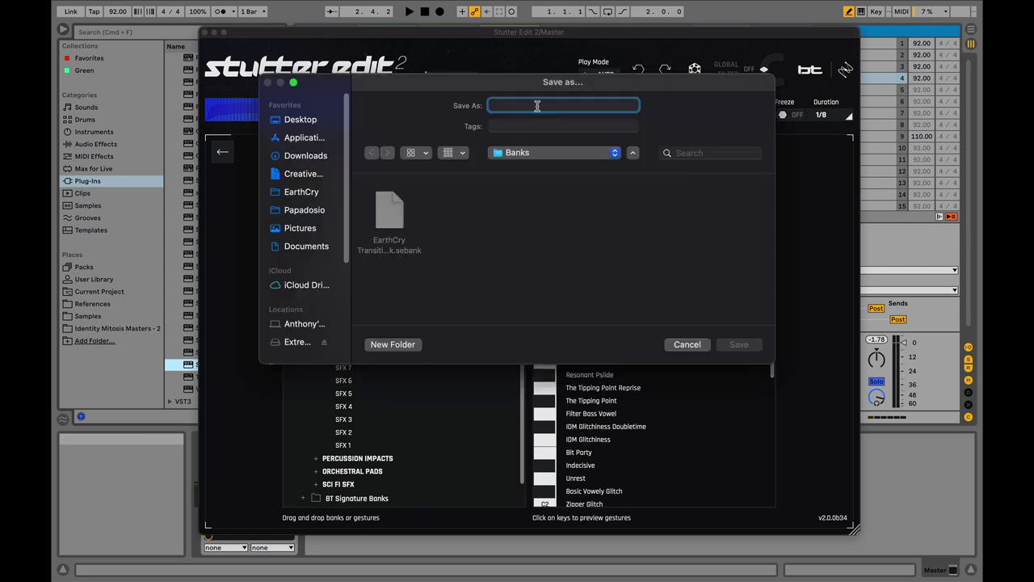
{"action": "type", "text": "my custom bank"}
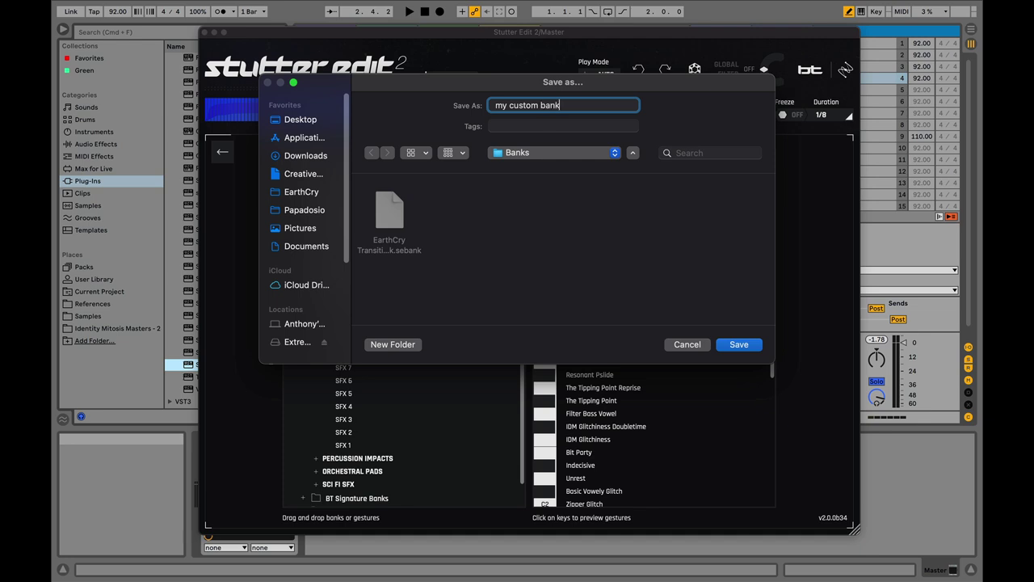
{"action": "key", "text": "Return"}
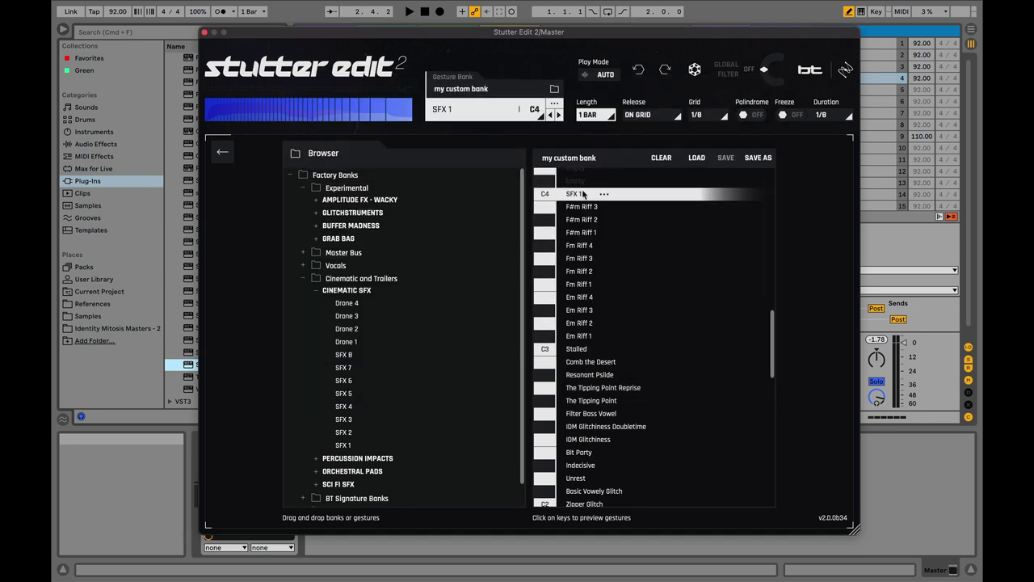
- Collapse the Factory Banks and list the User Banks to check the newly saved bank
{"action": "left_click", "coordinate": [303, 188]}
{"action": "left_click", "coordinate": [290, 174]}
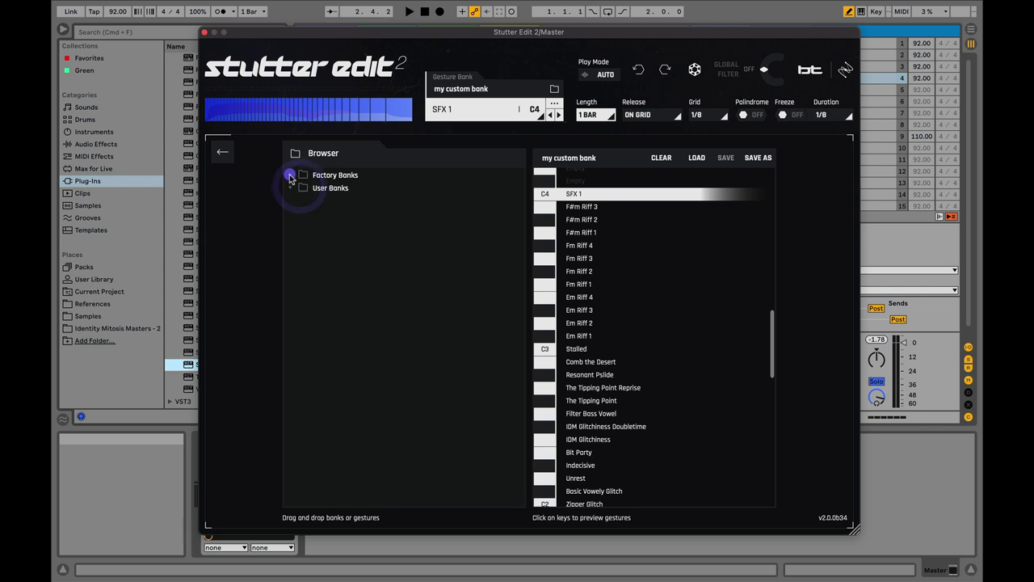
{"action": "left_click", "coordinate": [290, 188]}
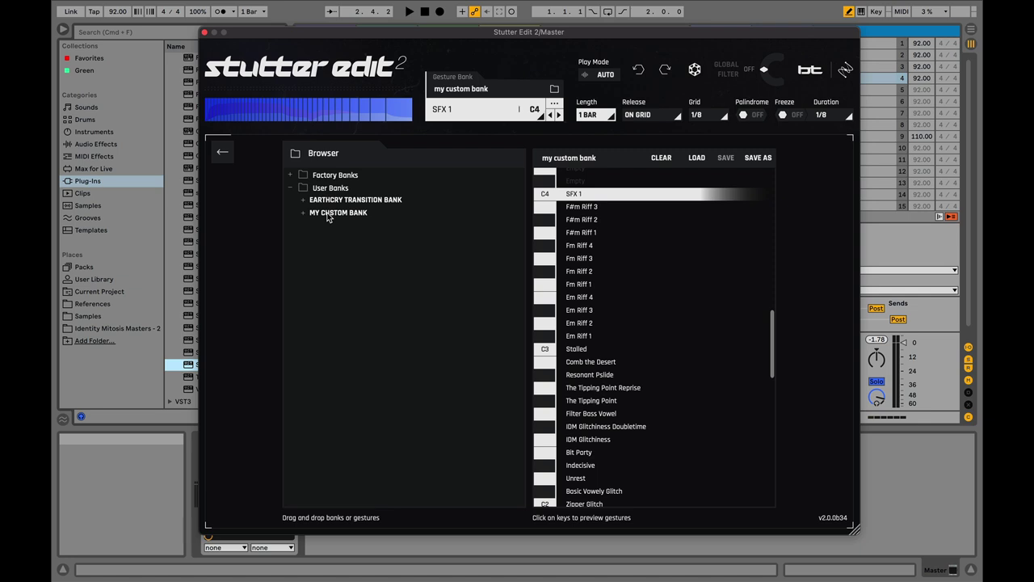
- Leave the bank browser and change the Play Mode from Auto to MIDI
{"action": "left_click", "coordinate": [221, 154]}
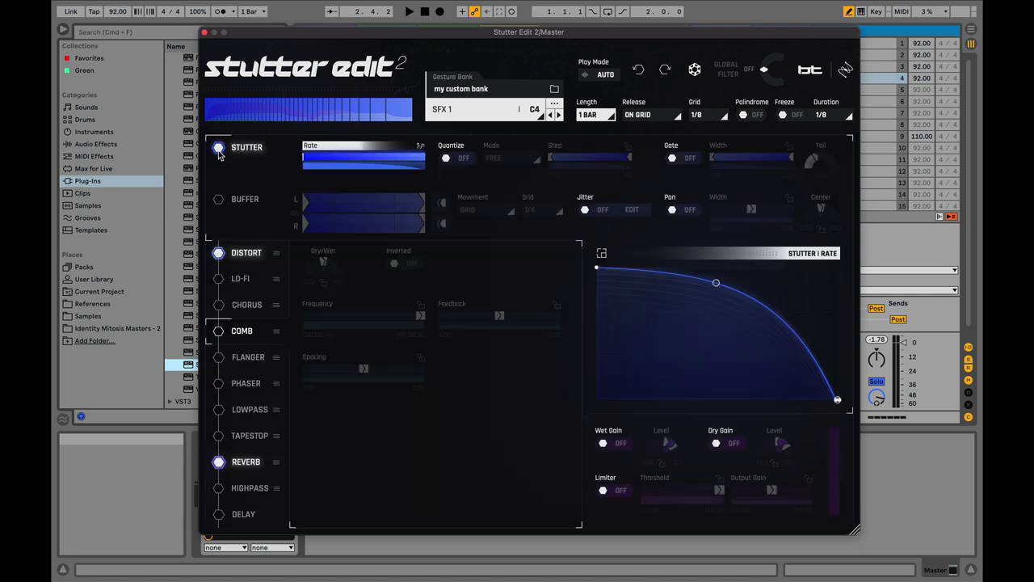
{"action": "left_click", "coordinate": [605, 74]}
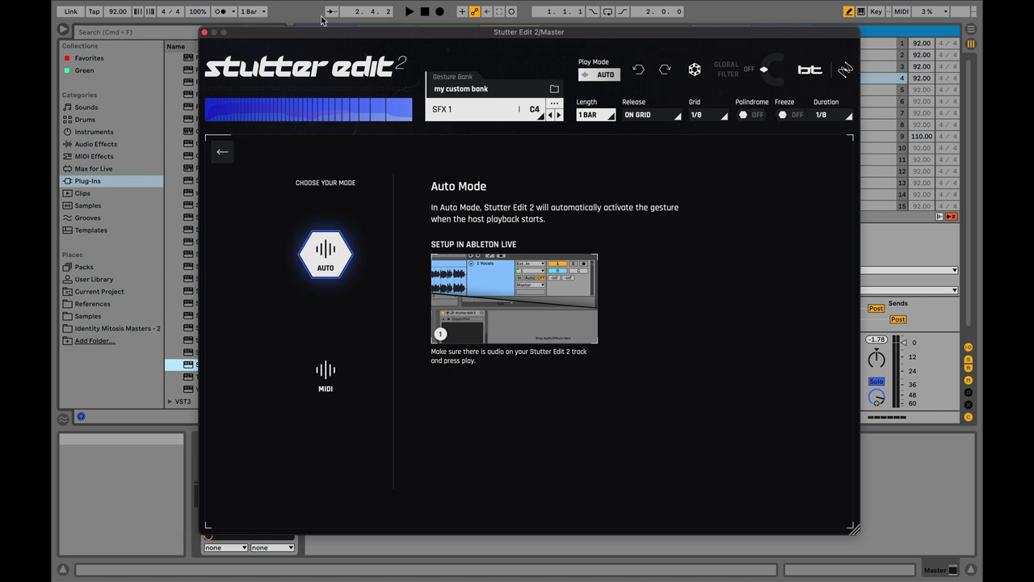
{"action": "left_click", "coordinate": [327, 375]}
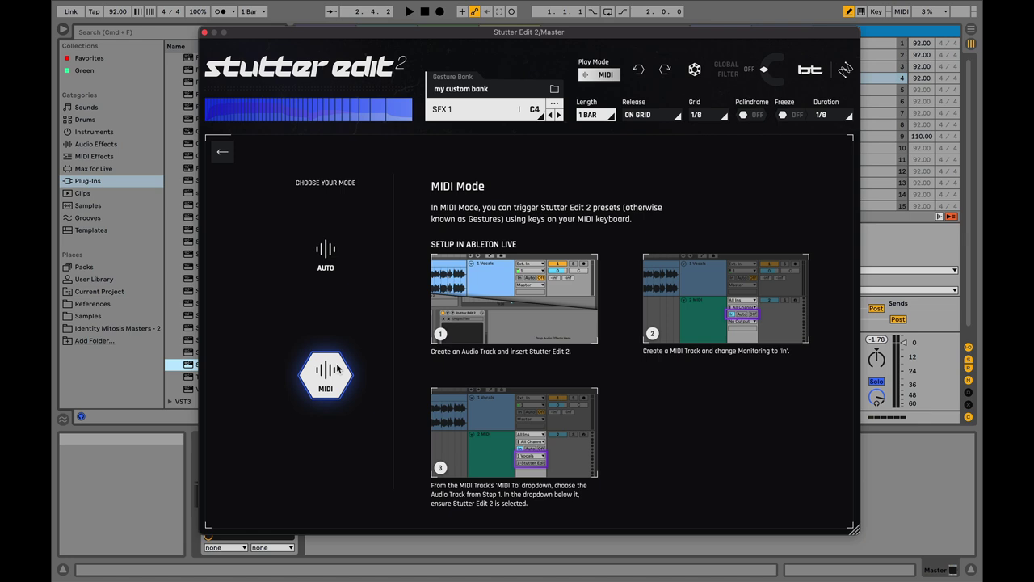
- Close the Stutter Edit 2 window and play the song briefly without triggering any gesture
{"action": "left_click", "coordinate": [204, 33]}
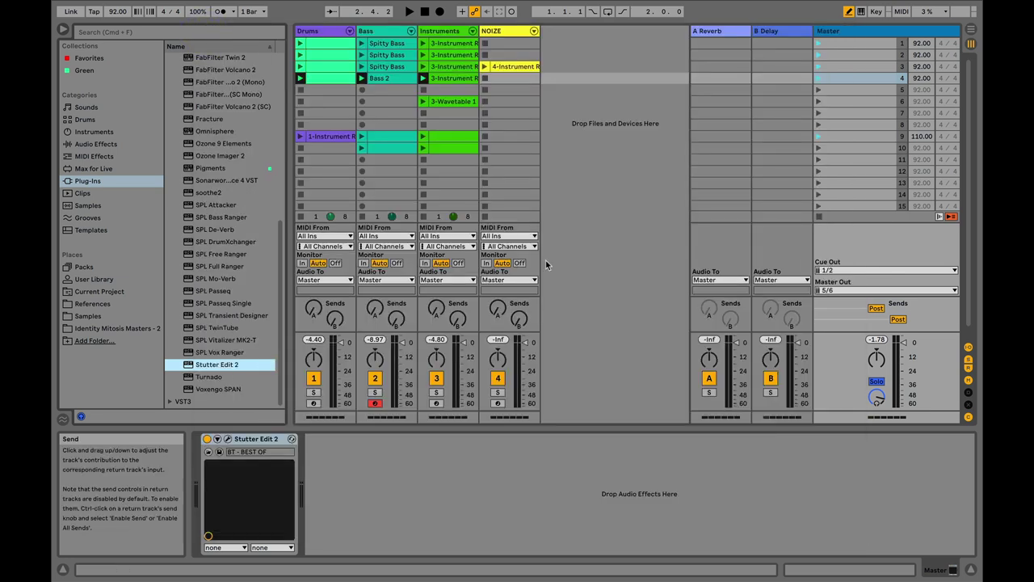
{"action": "key", "text": "space"}
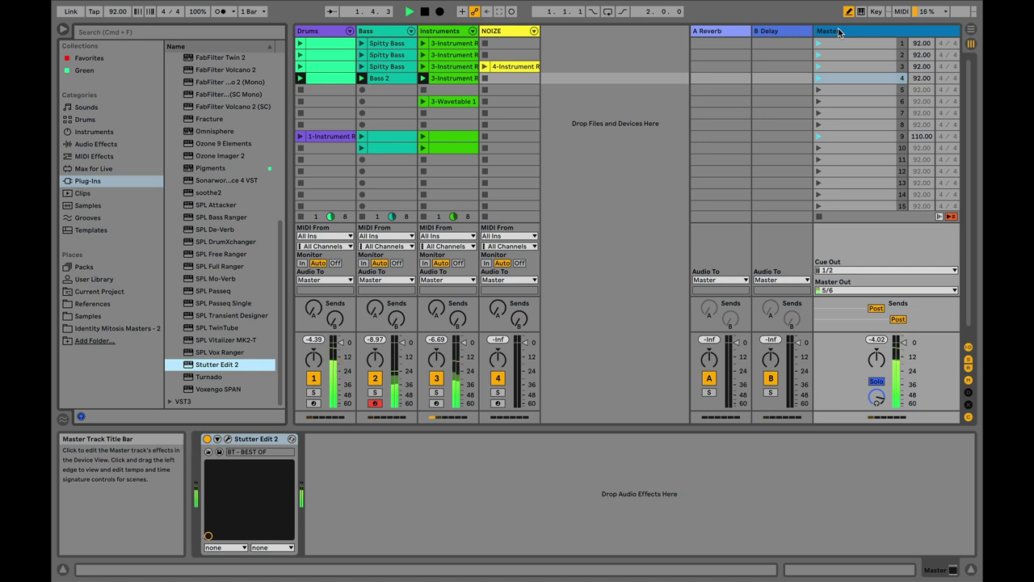
{"action": "left_click", "coordinate": [207, 444]}
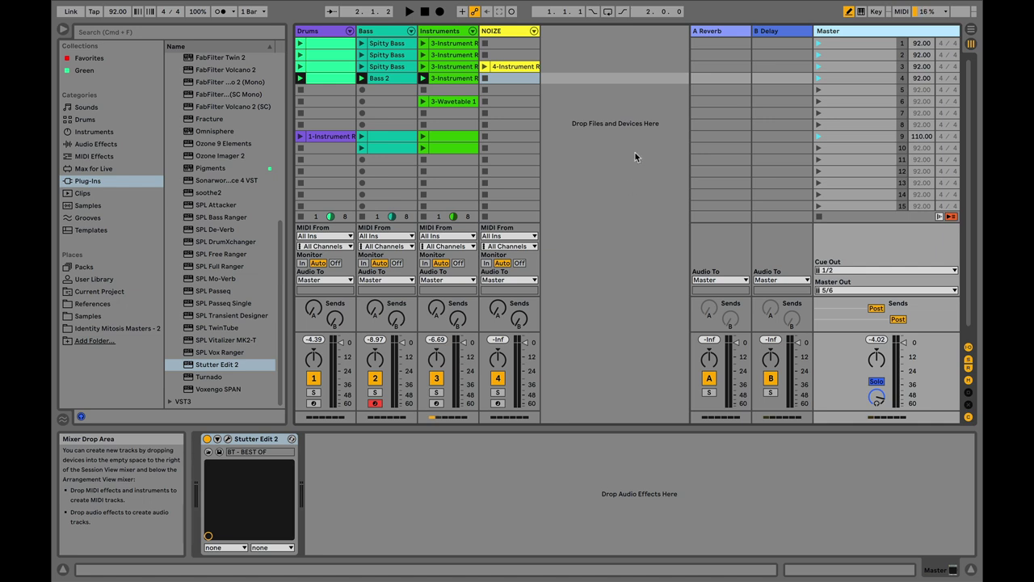
- Insert a MIDI track after NOIZE and route its MIDI output to 1-Stutter Edit 2 on the Master
{"action": "right_click", "coordinate": [558, 71]}
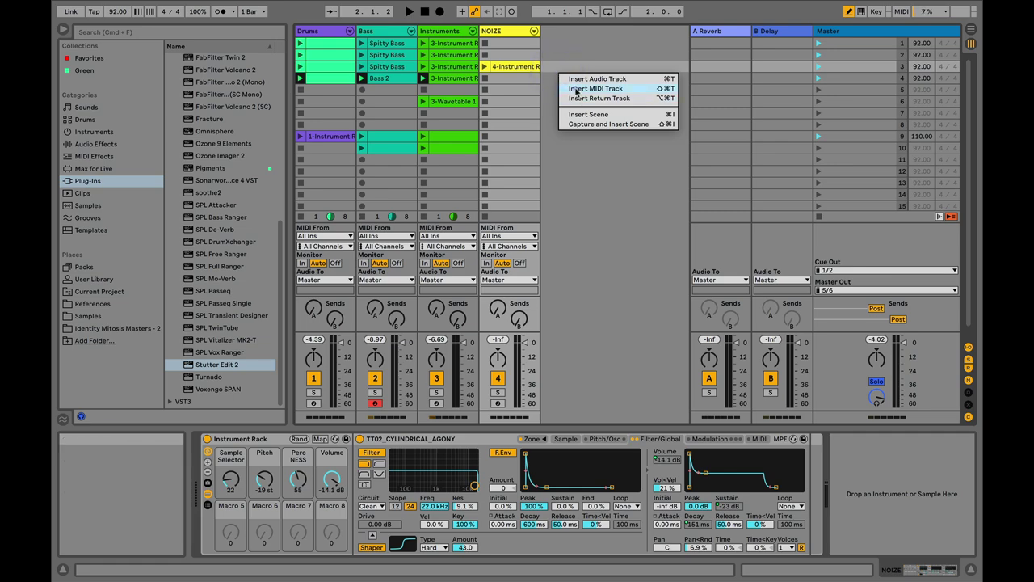
{"action": "left_click", "coordinate": [576, 89]}
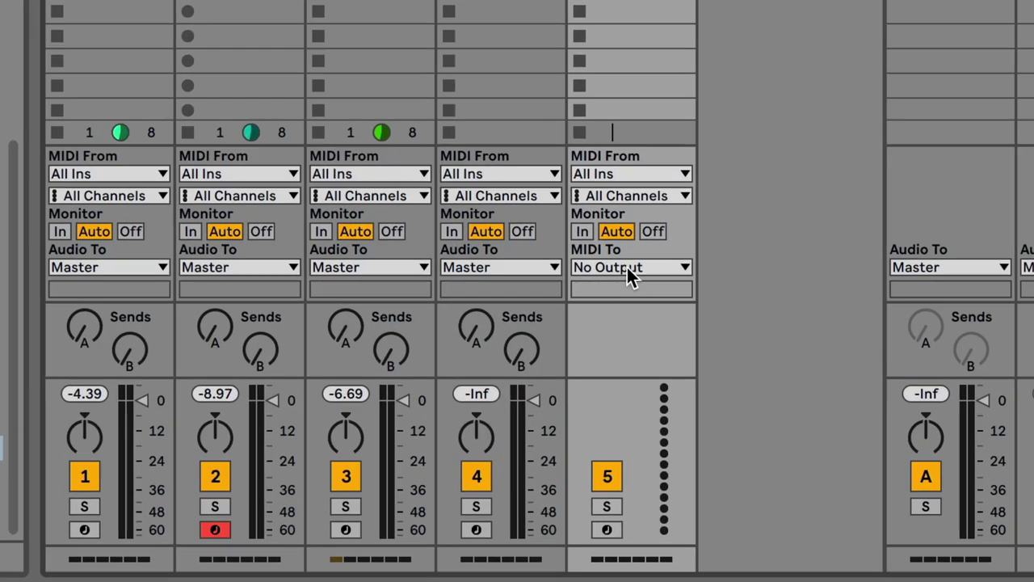
{"action": "left_click", "coordinate": [569, 280]}
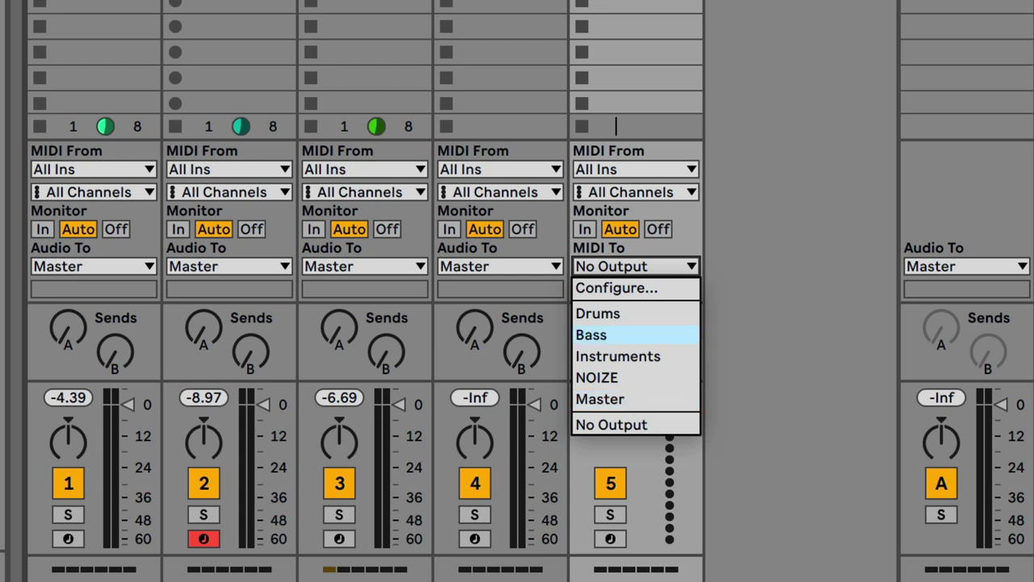
{"action": "key", "text": "Escape"}
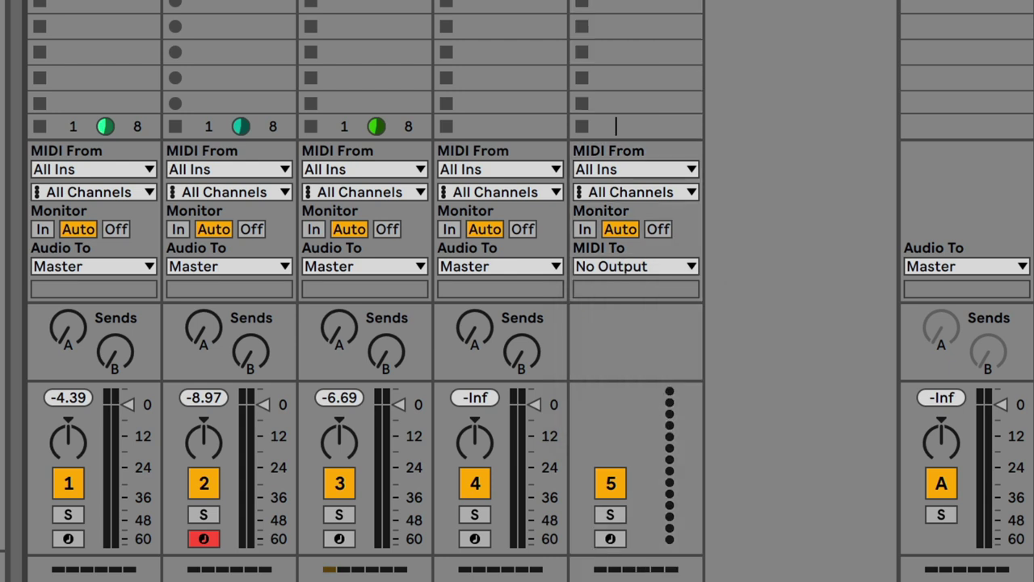
{"action": "left_click", "coordinate": [597, 266]}
{"action": "left_click", "coordinate": [612, 397]}
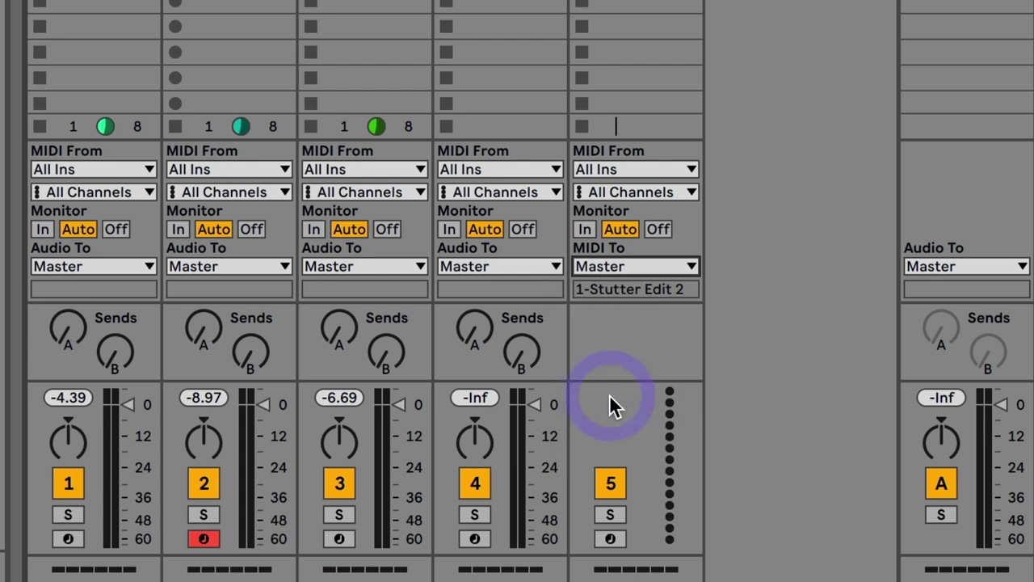
{"action": "left_click", "coordinate": [630, 300]}
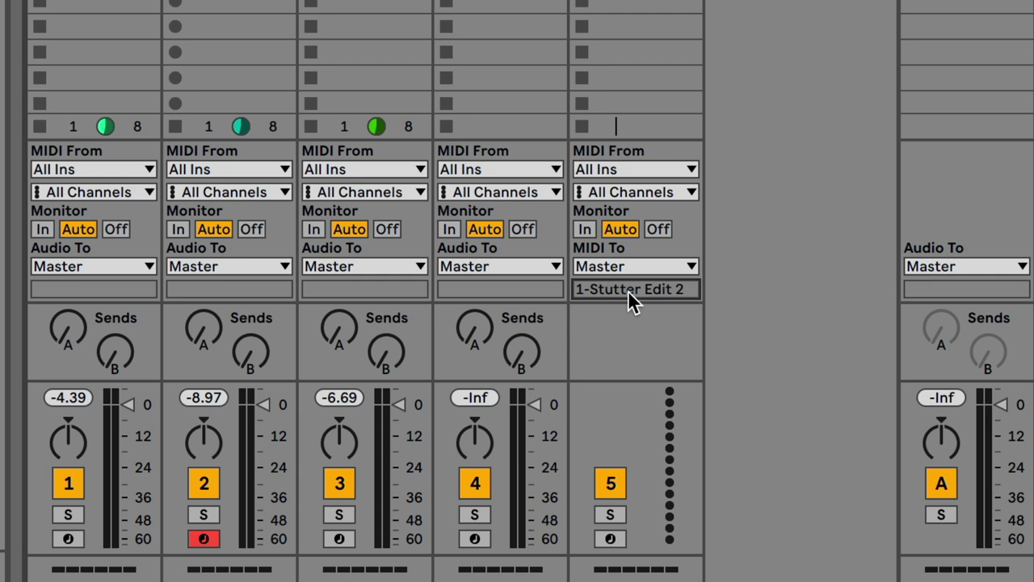
- Arm the new MIDI track and trigger gestures from my custom bank over the song with the Stutter Edit 2 window open
{"action": "left_click", "coordinate": [610, 539]}
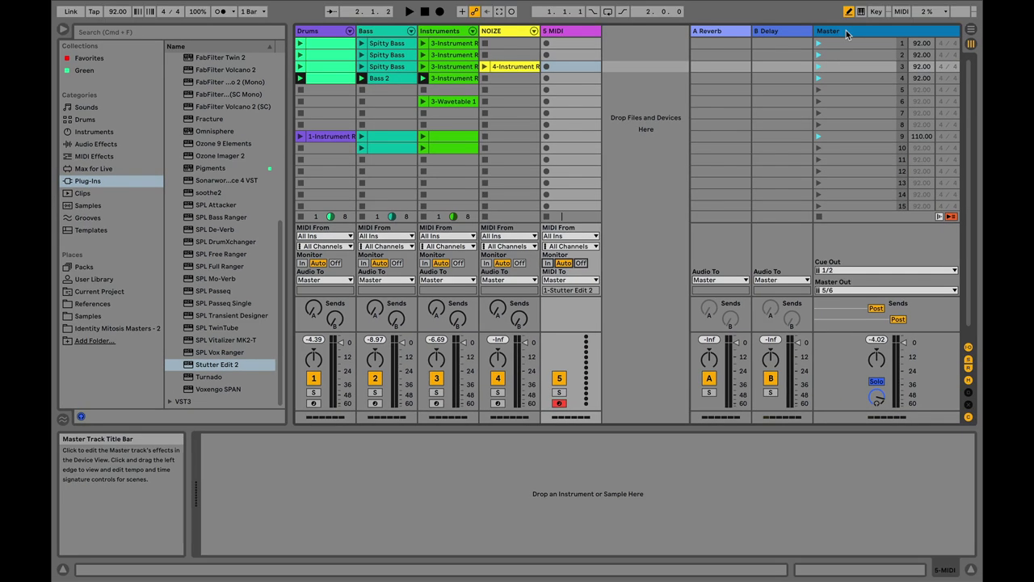
{"action": "left_click", "coordinate": [845, 31]}
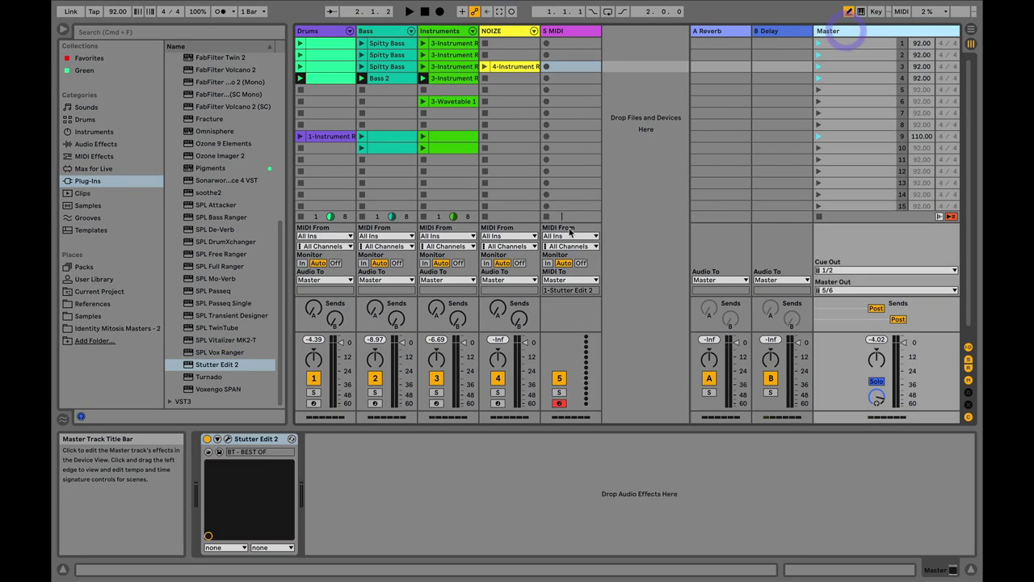
{"action": "left_click", "coordinate": [228, 439]}
{"action": "left_click", "coordinate": [223, 151]}
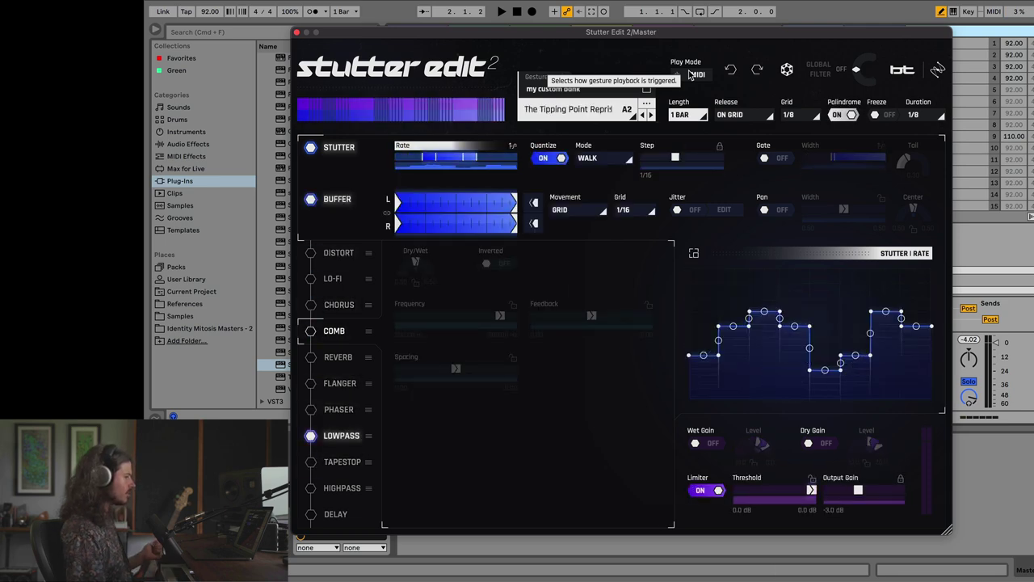
{"action": "key", "text": "space"}
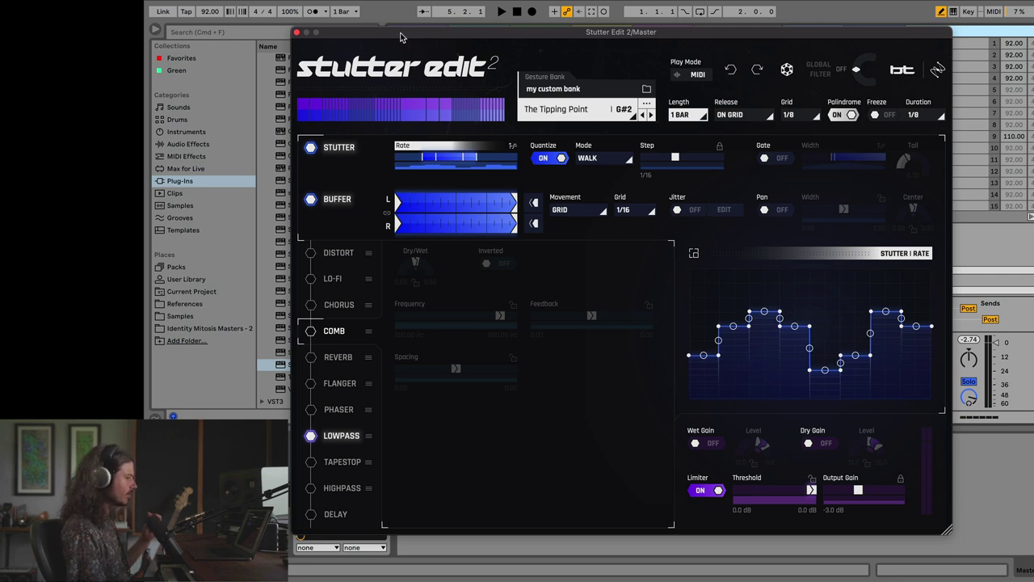
{"action": "left_click", "coordinate": [297, 34]}
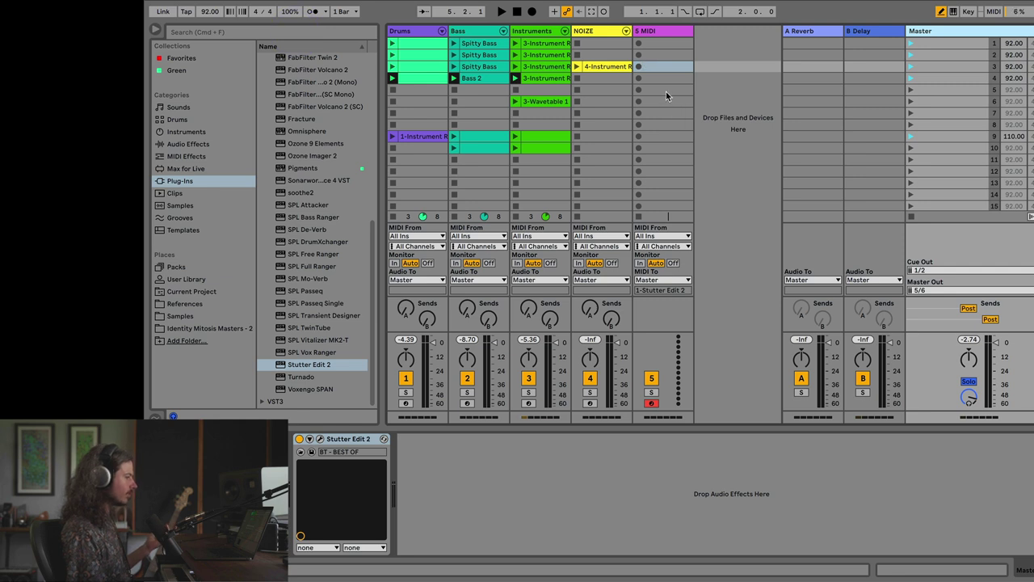
- Create a one-bar clip in the fifth slot of the 5 MIDI track and draw eight eighth notes between C3 and B3
{"action": "double_click", "coordinate": [666, 91]}
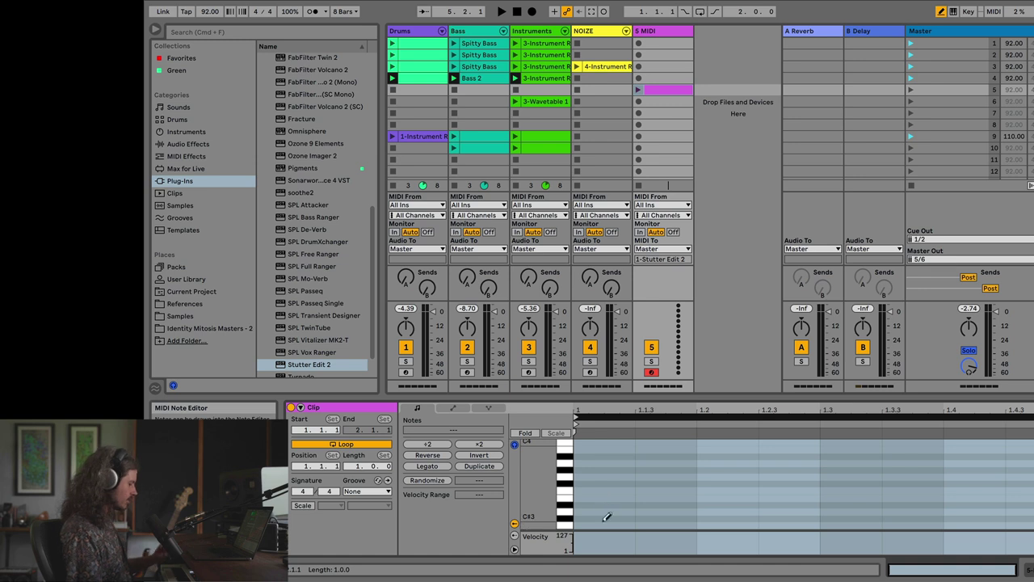
{"action": "left_click", "coordinate": [598, 524]}
{"action": "left_click", "coordinate": [665, 497]}
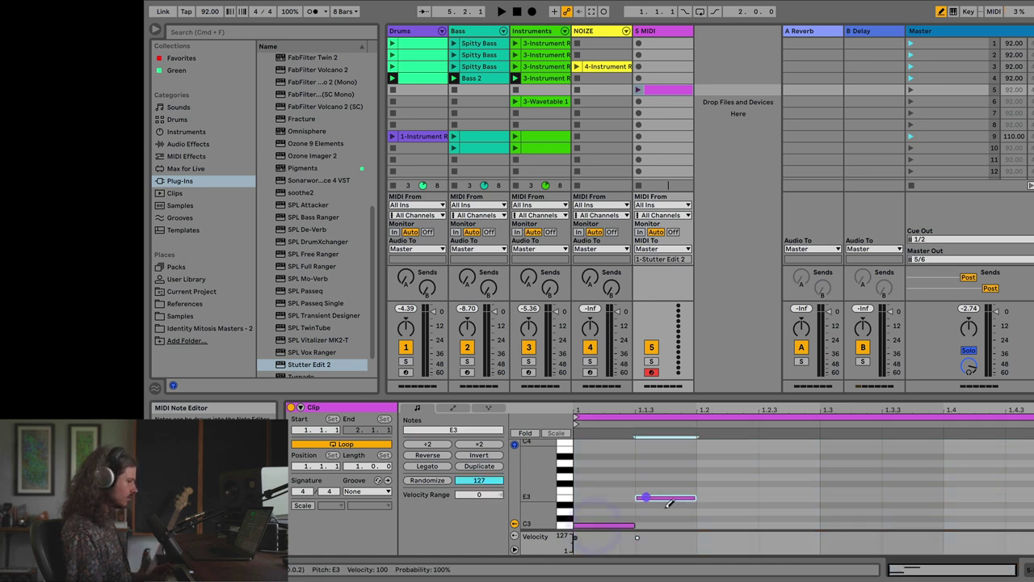
{"action": "left_click", "coordinate": [722, 517]}
{"action": "left_click", "coordinate": [796, 489]}
{"action": "left_click", "coordinate": [848, 449]}
{"action": "left_click", "coordinate": [915, 498]}
{"action": "left_click", "coordinate": [974, 462]}
{"action": "left_click", "coordinate": [1020, 477]}
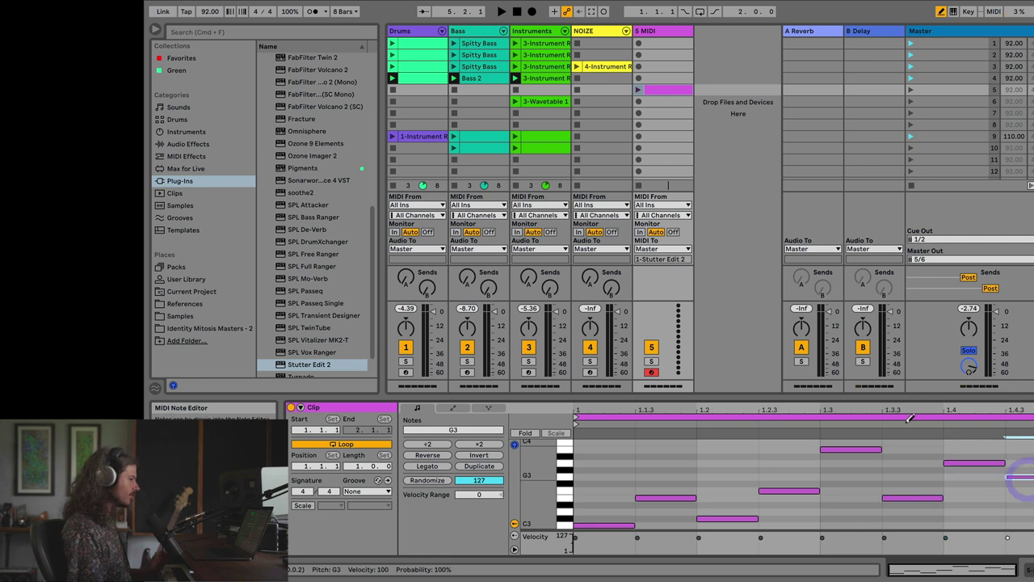
- Launch the new MIDI clip with the song and watch it switch gestures in Stutter Edit 2
{"action": "left_click", "coordinate": [639, 91]}
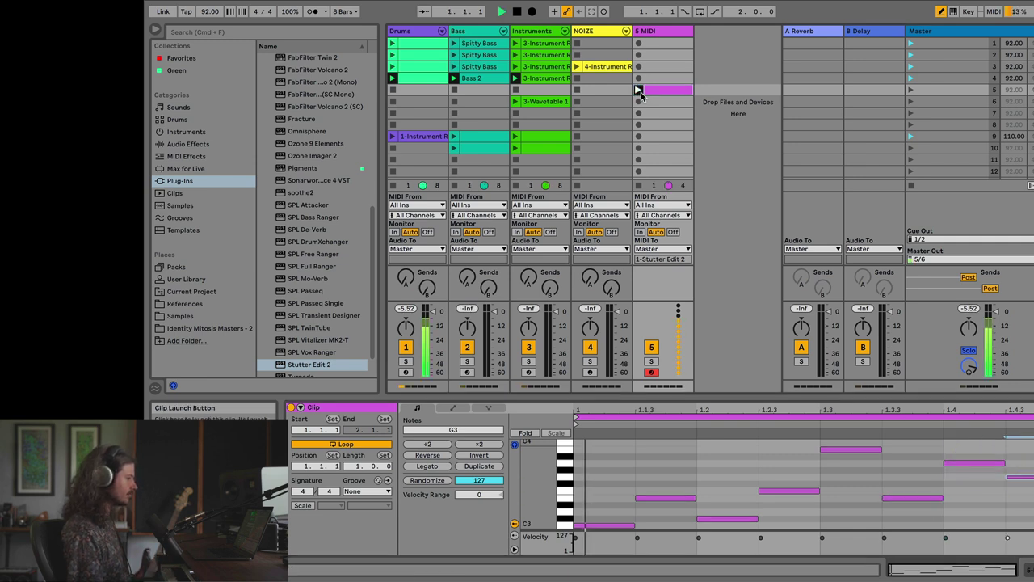
{"action": "key", "text": "shift+Tab"}
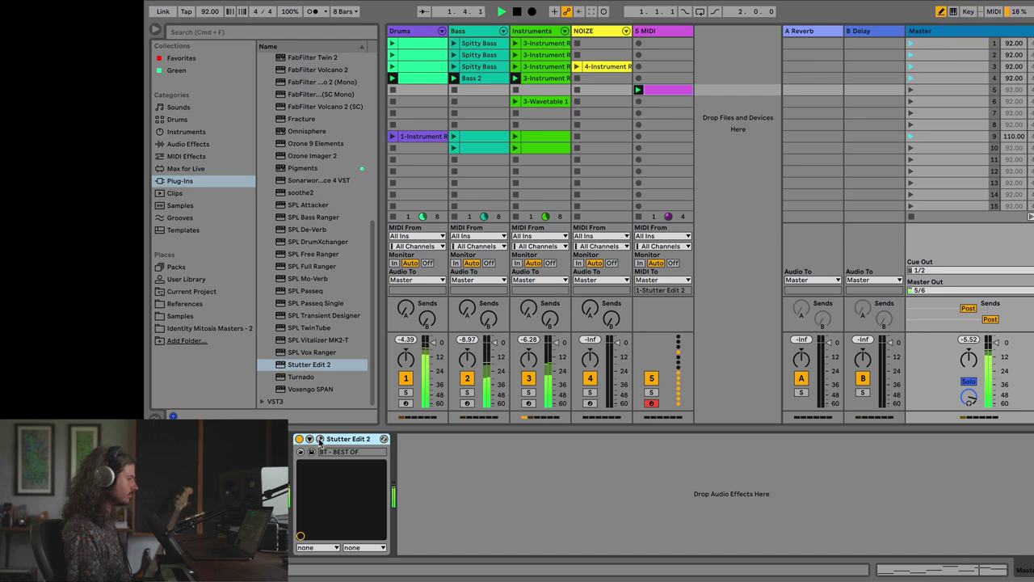
{"action": "left_click", "coordinate": [383, 439]}
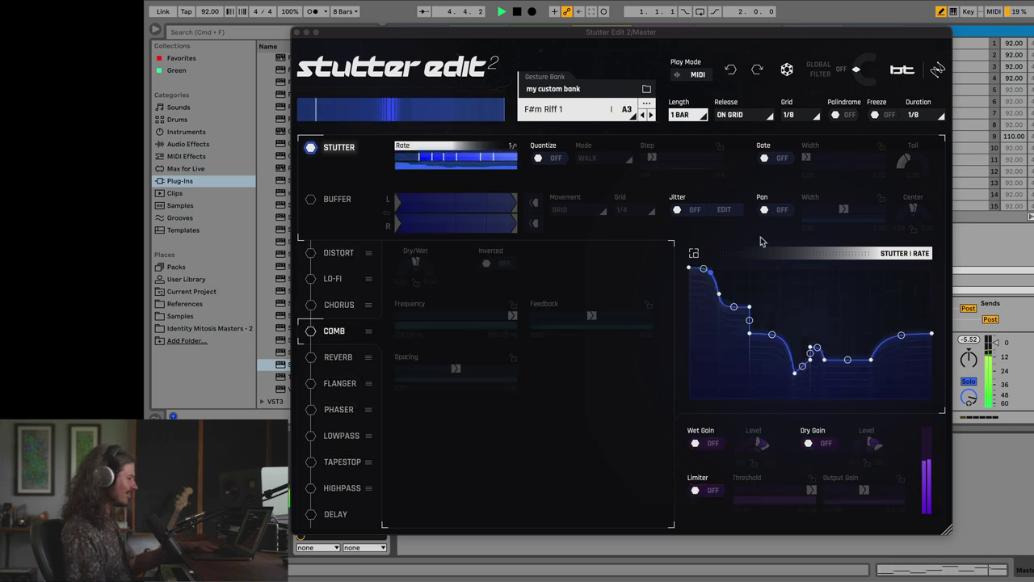
{"action": "left_click", "coordinate": [297, 35]}
{"action": "key", "text": "space"}
- Delete the MIDI clip from the fifth slot of the 5 MIDI track
{"action": "left_click", "coordinate": [186, 156]}
{"action": "right_click", "coordinate": [662, 96]}
{"action": "left_click", "coordinate": [664, 100]}
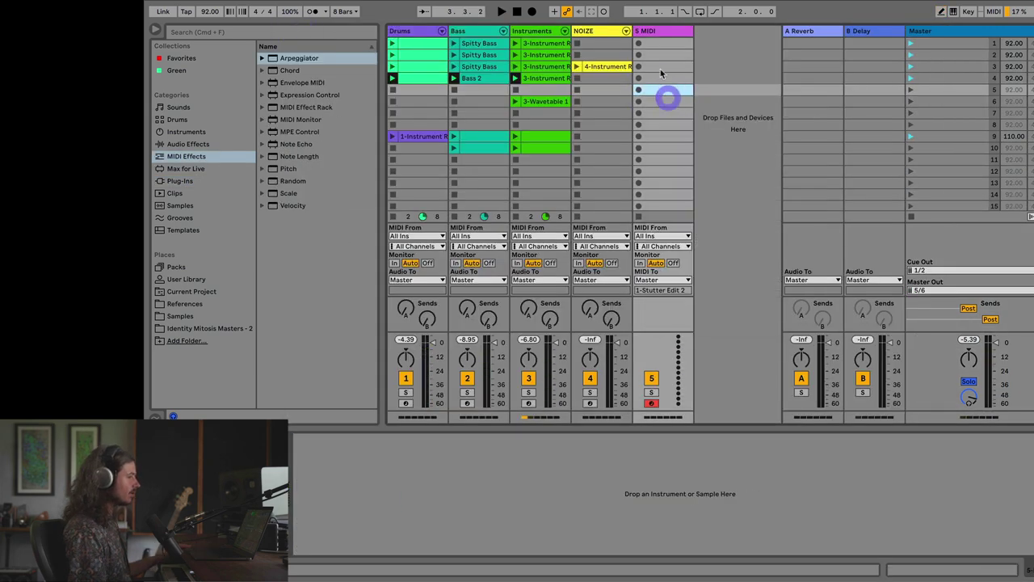
- Reopen Stutter Edit 2 on the Master and clear its gesture bank to an empty INIT BANK
{"action": "left_click", "coordinate": [669, 33]}
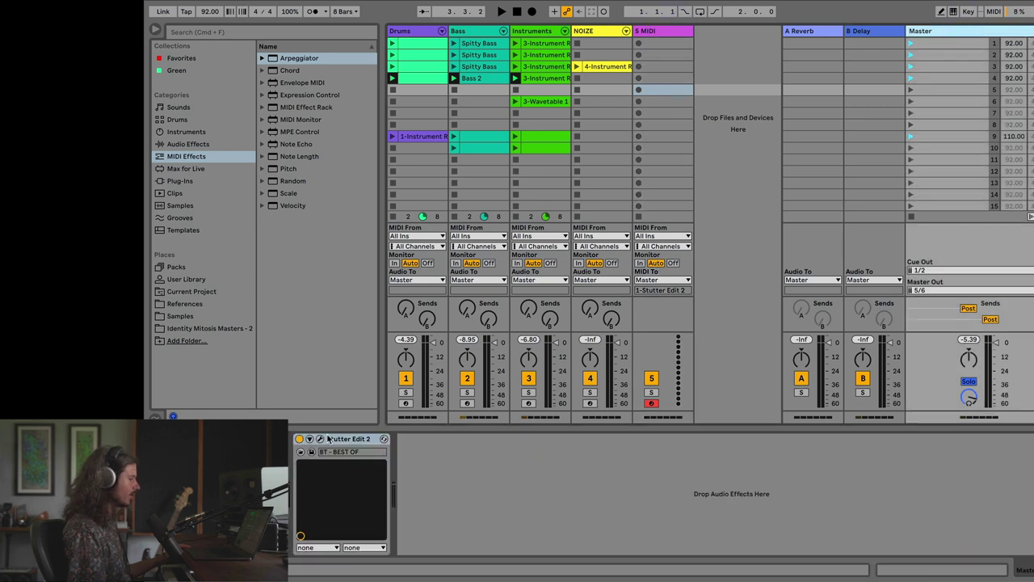
{"action": "left_click", "coordinate": [320, 439]}
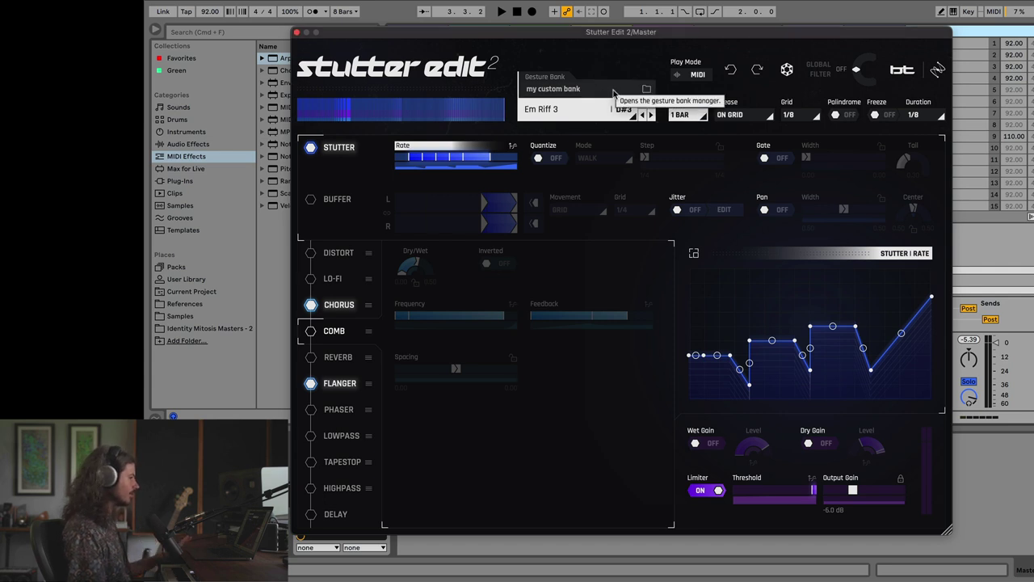
{"action": "left_click", "coordinate": [614, 93]}
{"action": "left_click", "coordinate": [763, 159]}
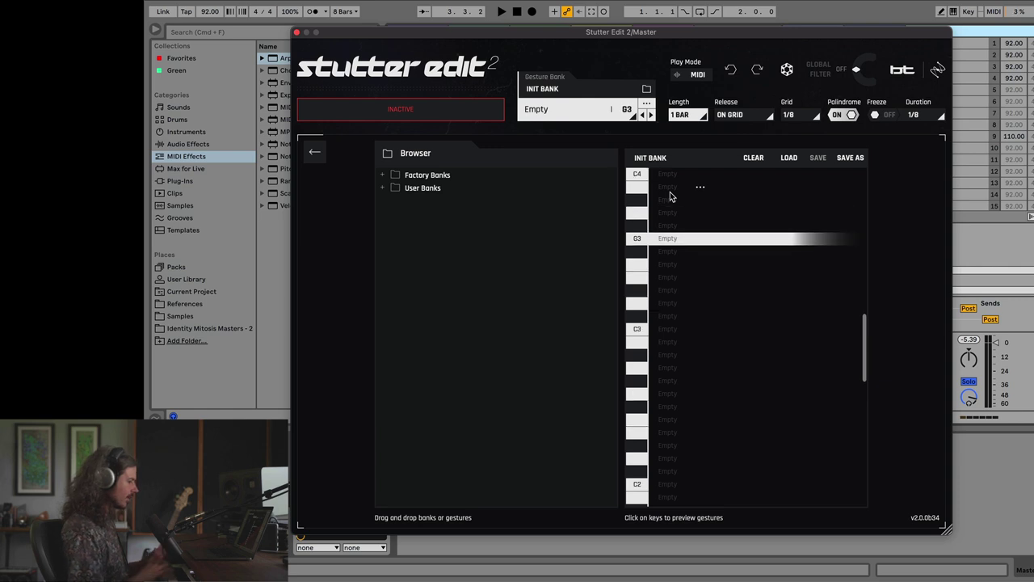
- Activate a new gesture on the empty C3 key and audition it with the song
{"action": "left_click", "coordinate": [314, 152]}
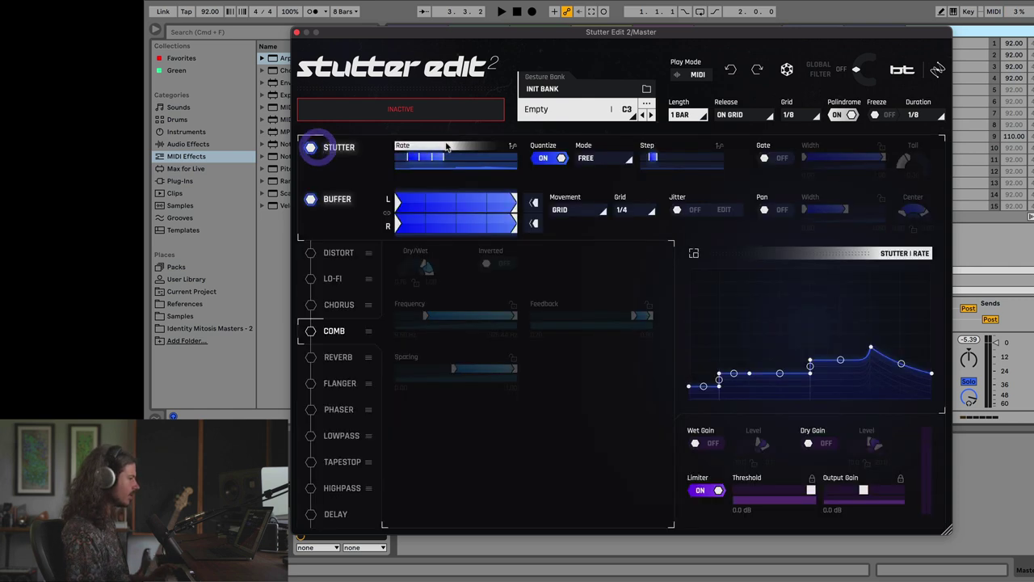
{"action": "left_click", "coordinate": [407, 119]}
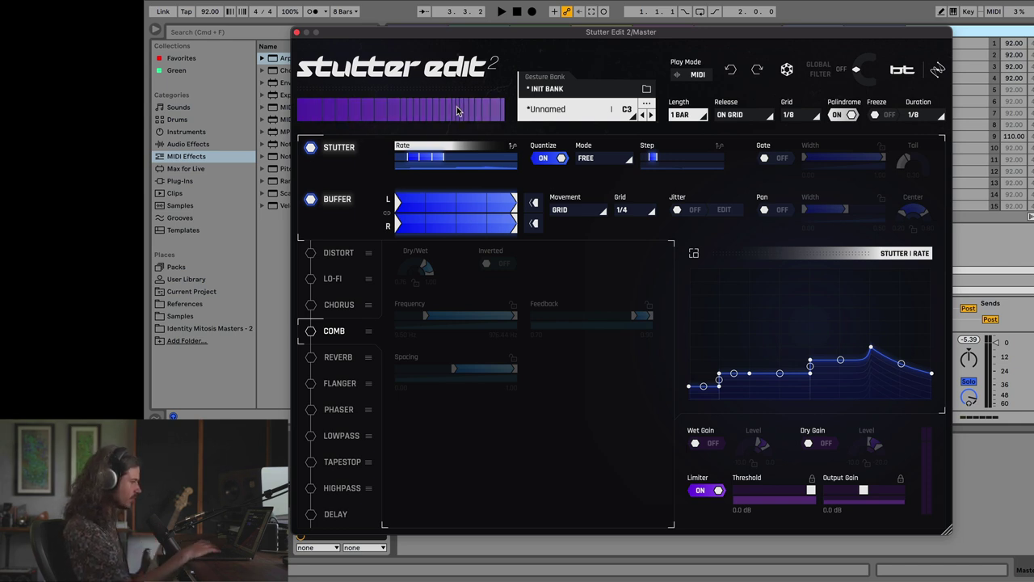
{"action": "key", "text": "space"}
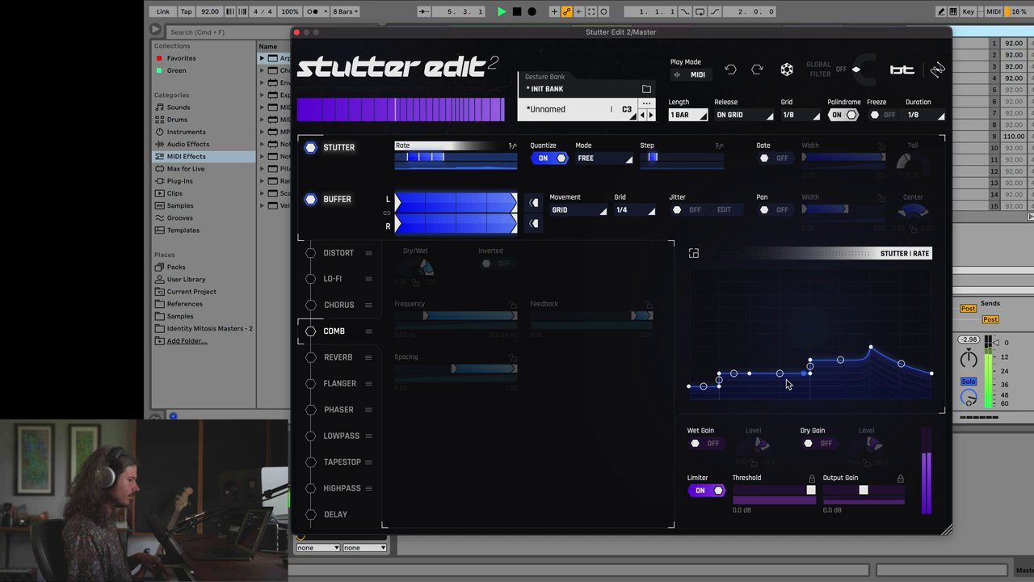
- Stop the song and set the C3 gesture's Release to INSTANT, keeping its Grid value at 1/8
{"action": "key", "text": "space"}
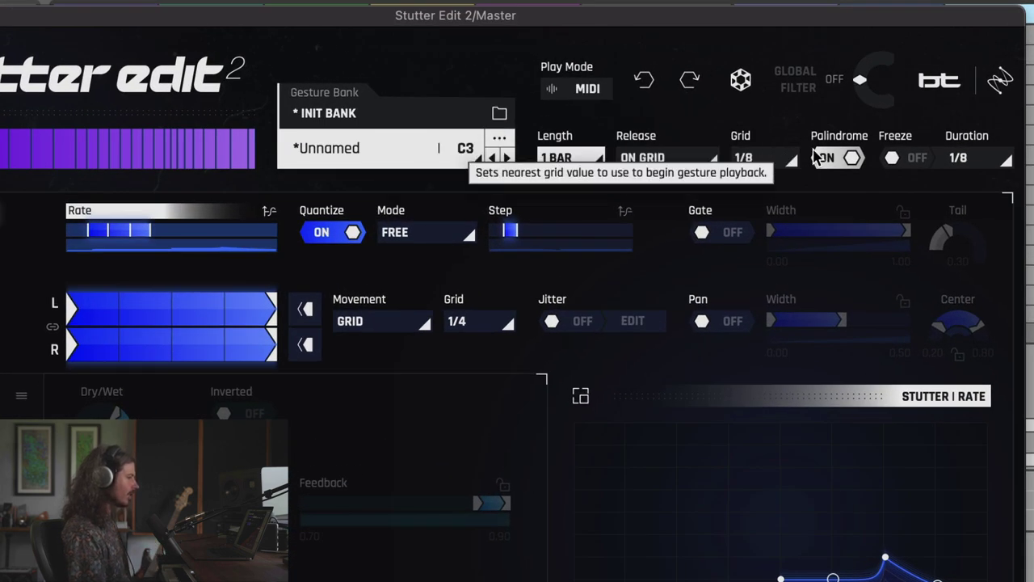
{"action": "left_click", "coordinate": [656, 158]}
{"action": "left_click", "coordinate": [657, 245]}
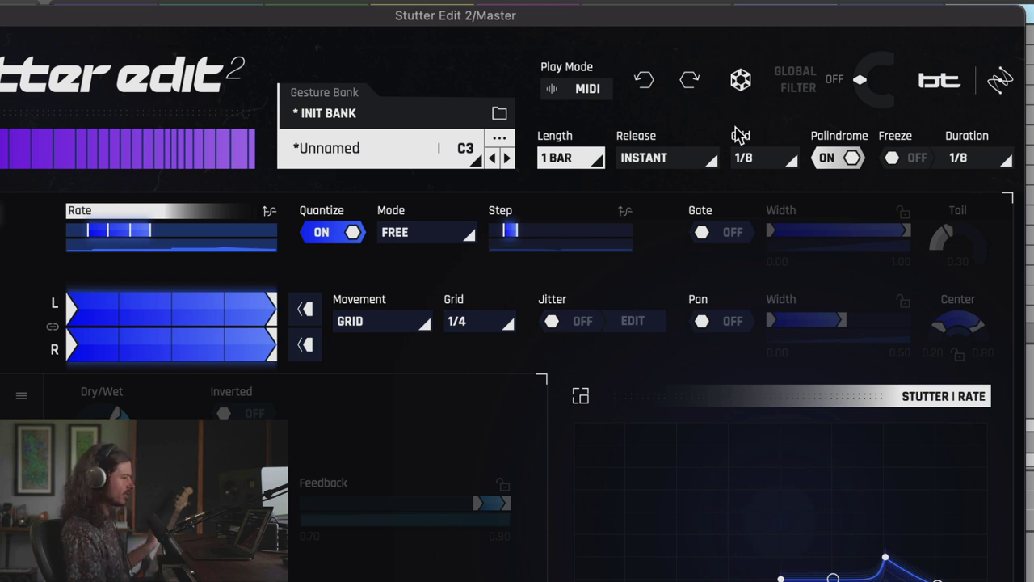
{"action": "left_click", "coordinate": [769, 158]}
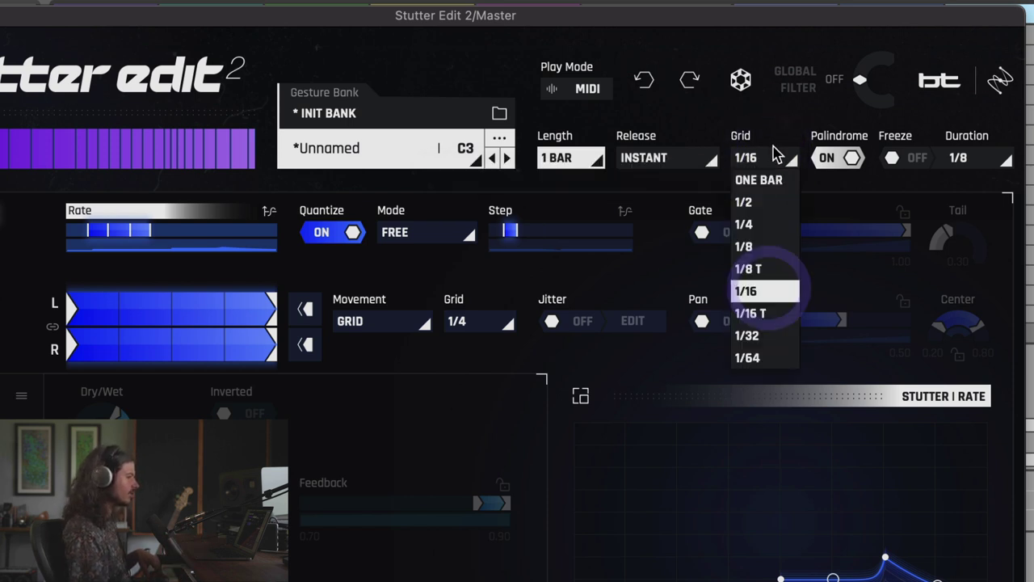
{"action": "left_click", "coordinate": [777, 246]}
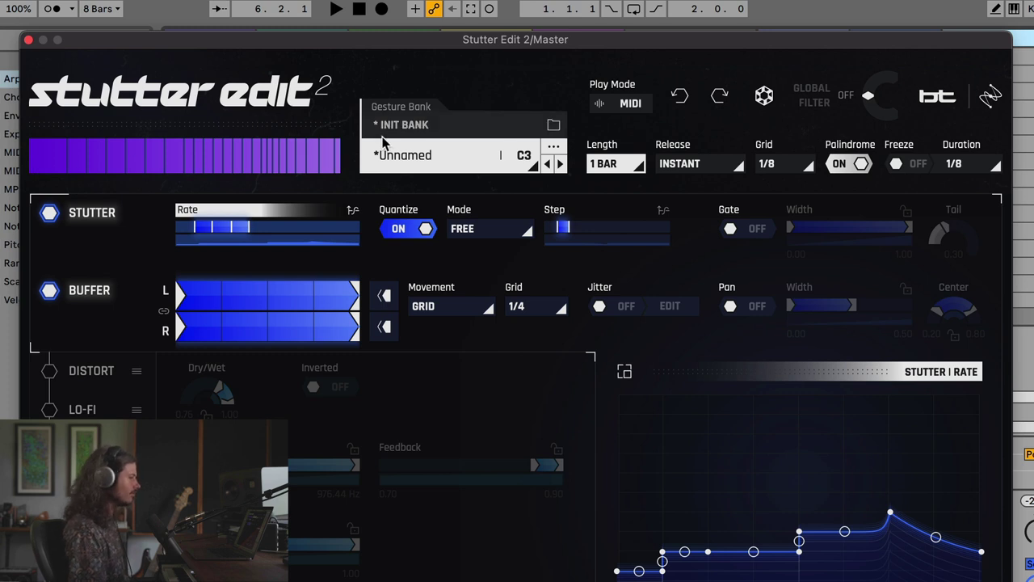
- Audition the gesture with the song, turn Palindrome off, and audition it again
{"action": "key", "text": "space"}
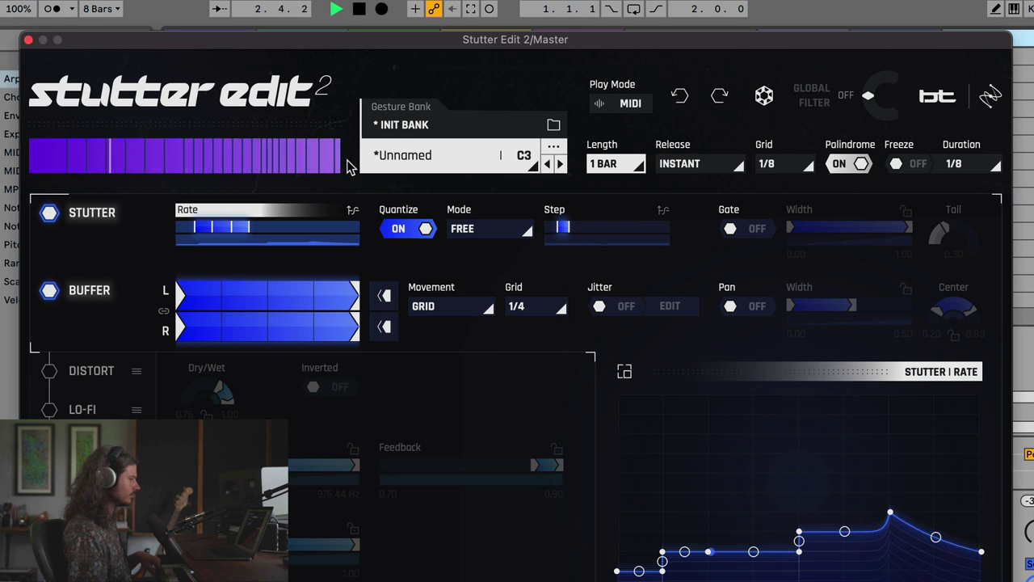
{"action": "key", "text": "space"}
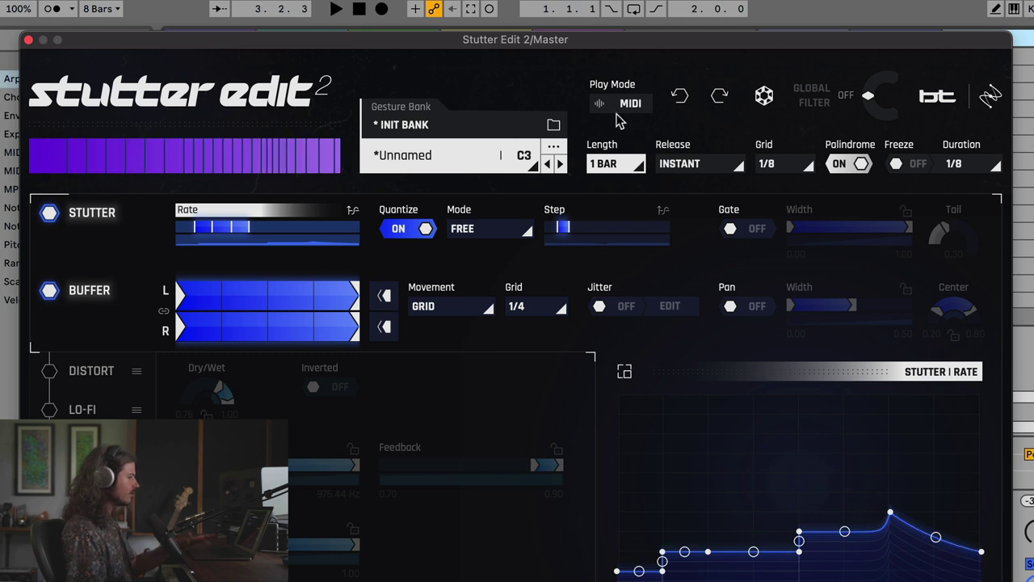
{"action": "left_click", "coordinate": [857, 163]}
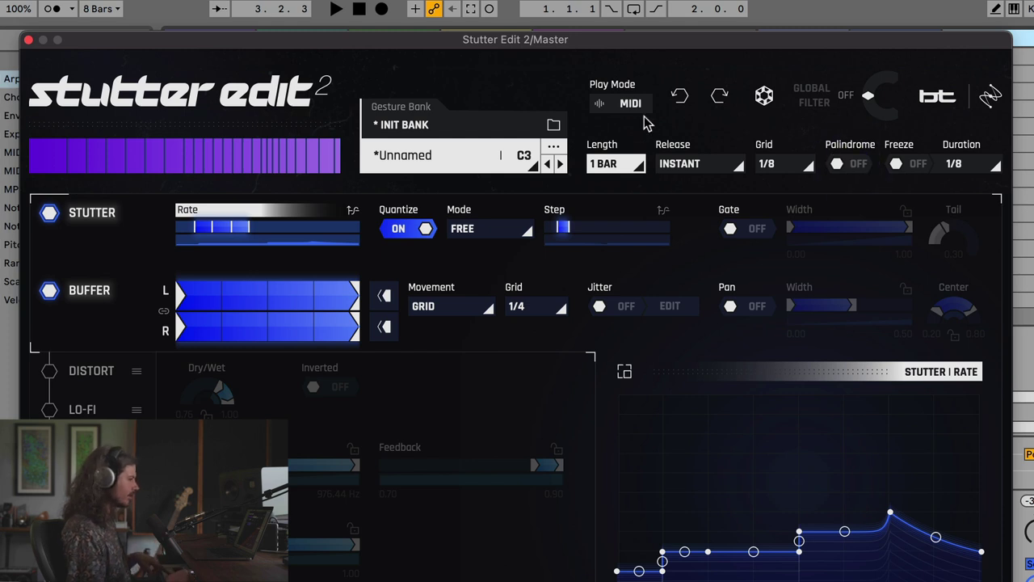
{"action": "key", "text": "space"}
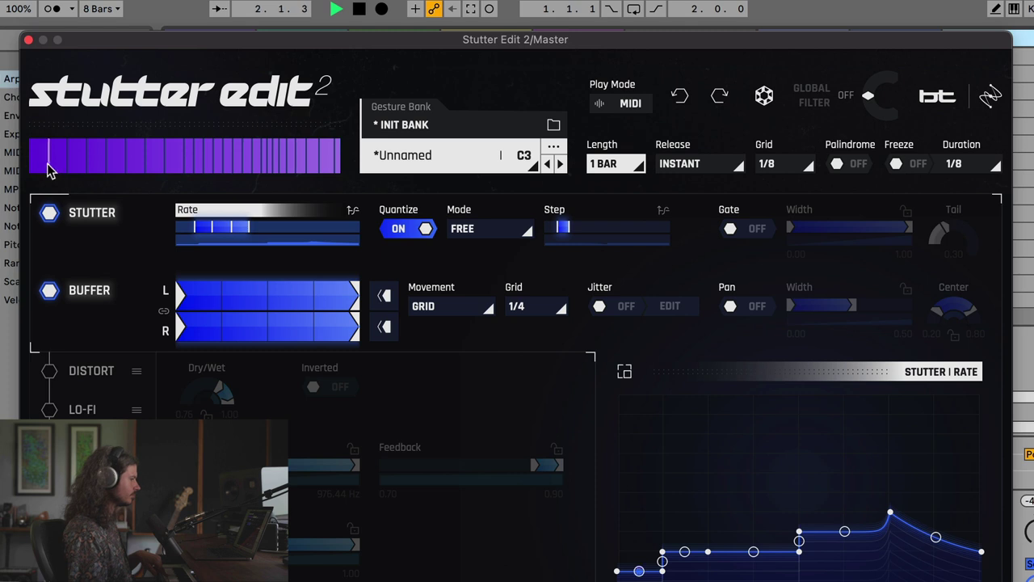
{"action": "key", "text": "space"}
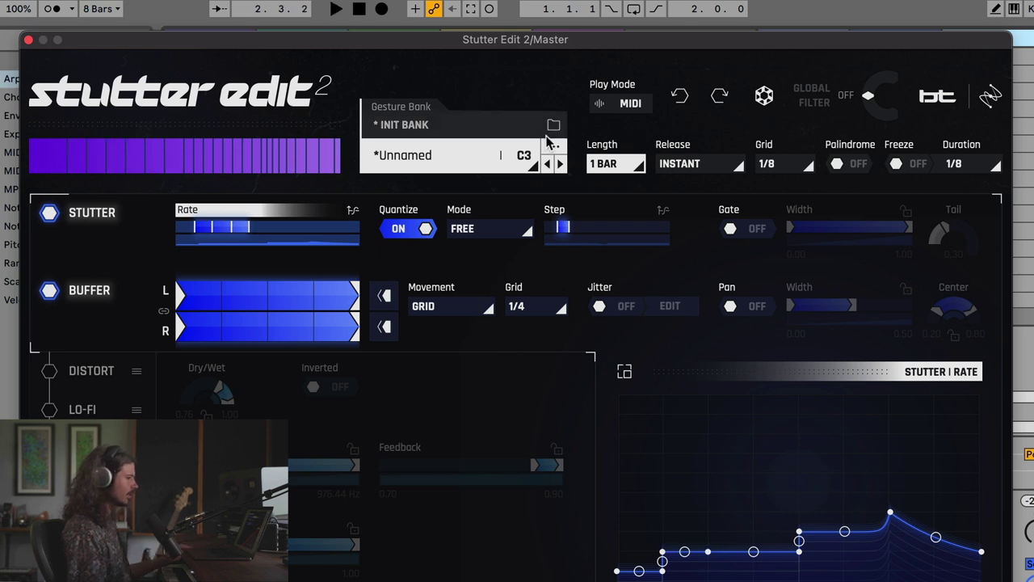
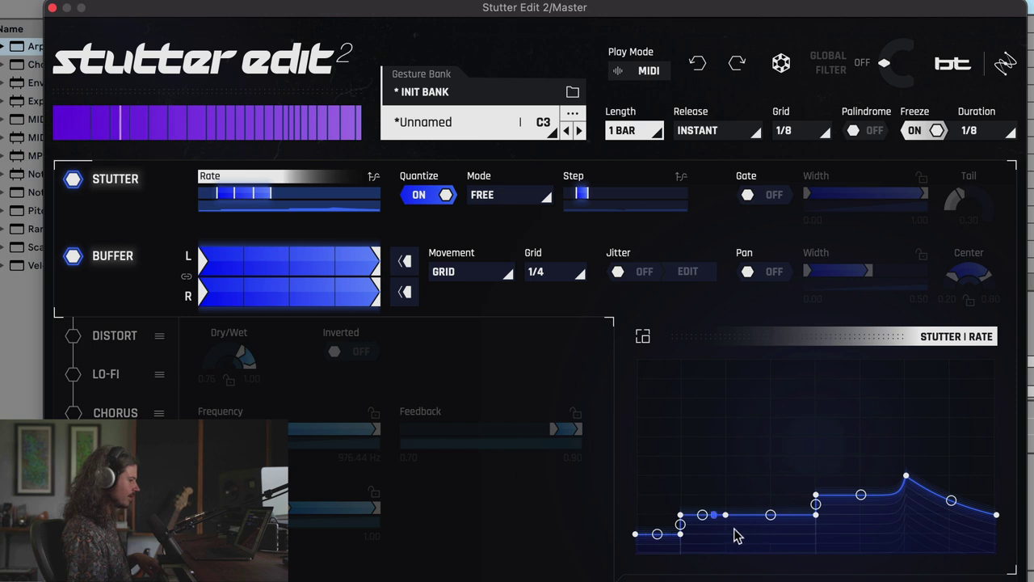
- Turn Freeze off, set its Duration to ONE BAR, and turn Freeze back on
{"action": "left_click", "coordinate": [927, 135]}
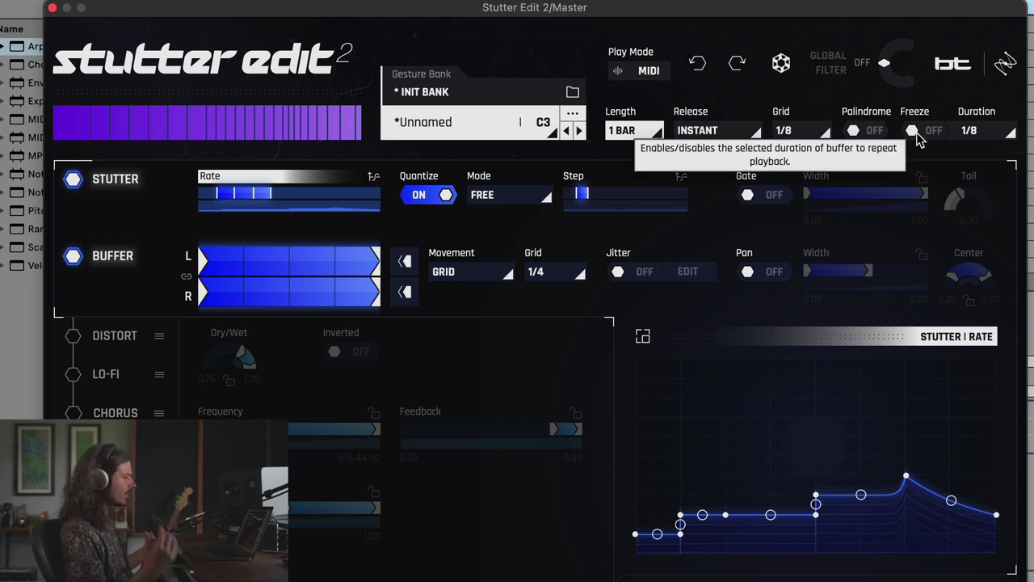
{"action": "left_click", "coordinate": [967, 132]}
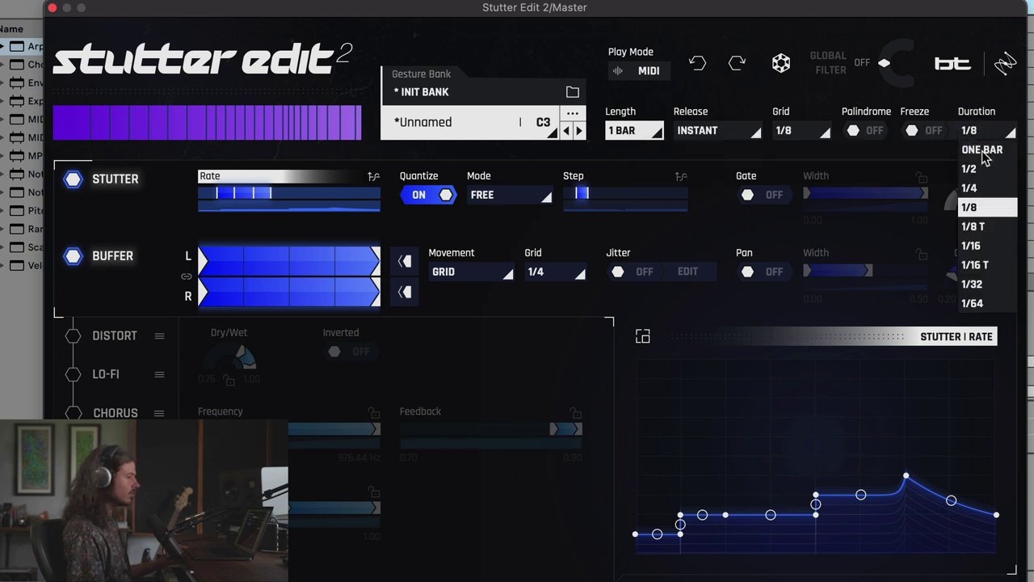
{"action": "left_click", "coordinate": [983, 150]}
{"action": "left_click", "coordinate": [926, 131]}
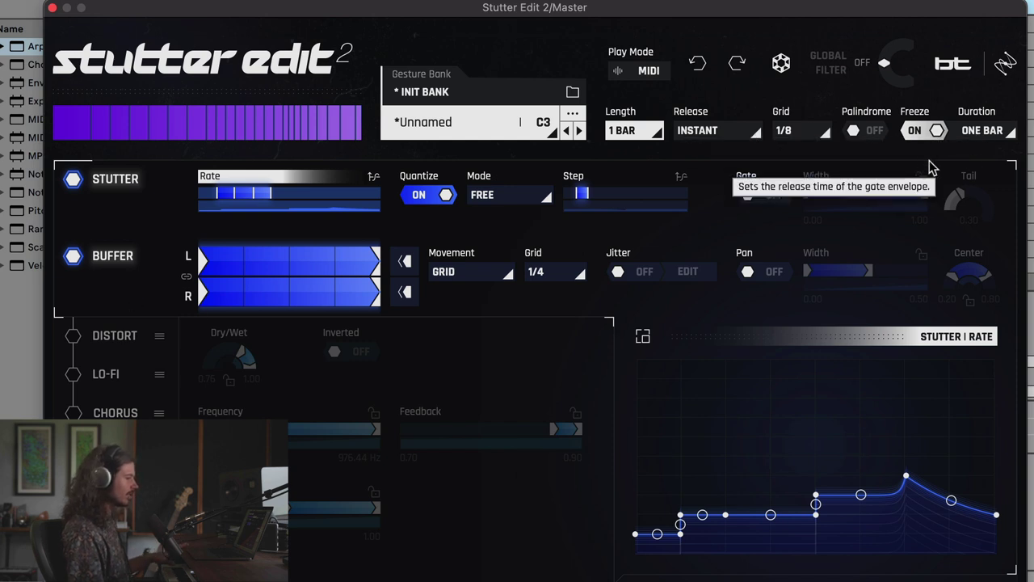
- Try Freeze with a Duration of 1/16, turn Freeze off and set the Duration to 1/8
{"action": "left_click", "coordinate": [980, 131]}
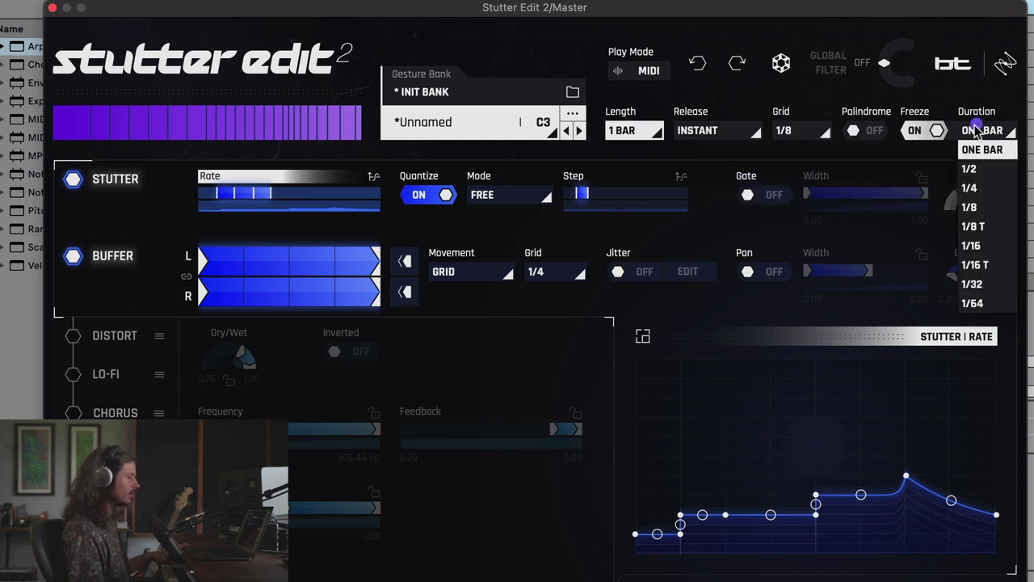
{"action": "left_click", "coordinate": [972, 247]}
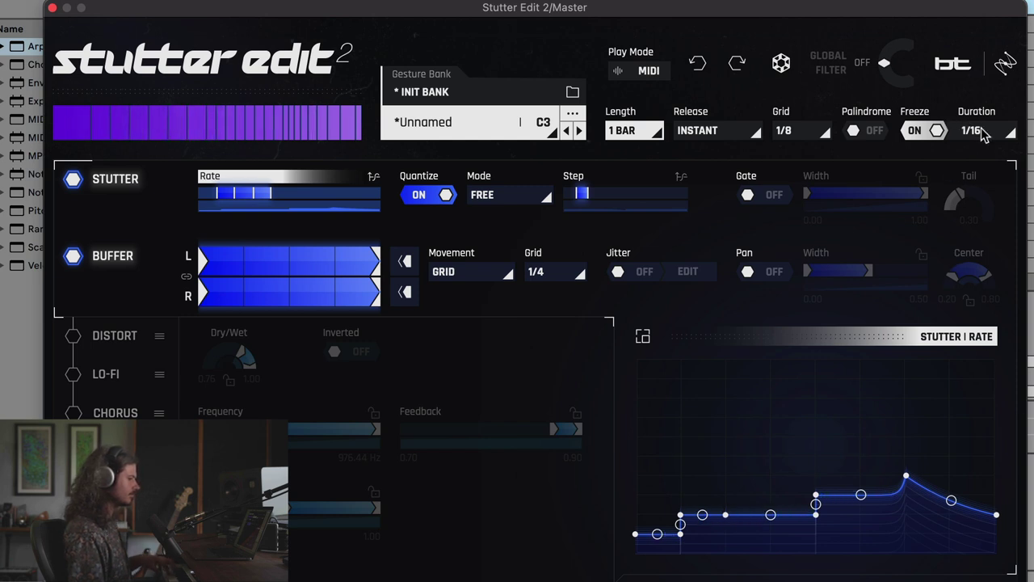
{"action": "left_click", "coordinate": [929, 130]}
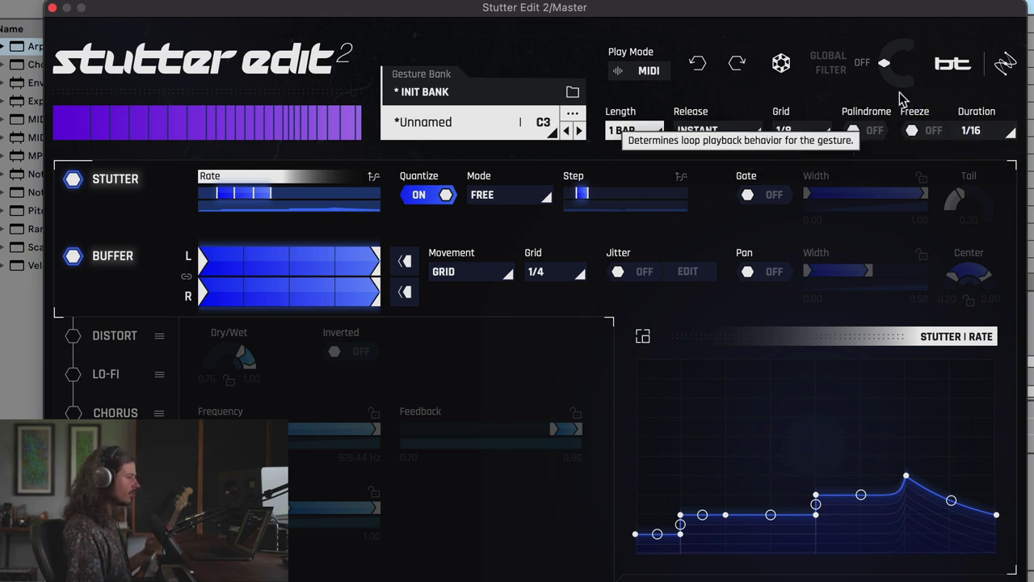
{"action": "left_click", "coordinate": [968, 138]}
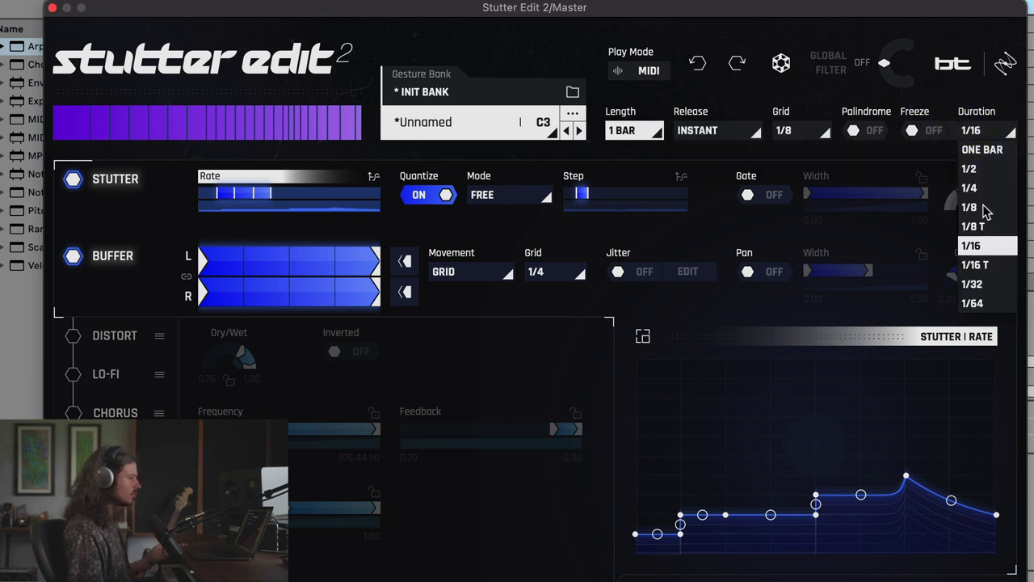
{"action": "left_click", "coordinate": [968, 202]}
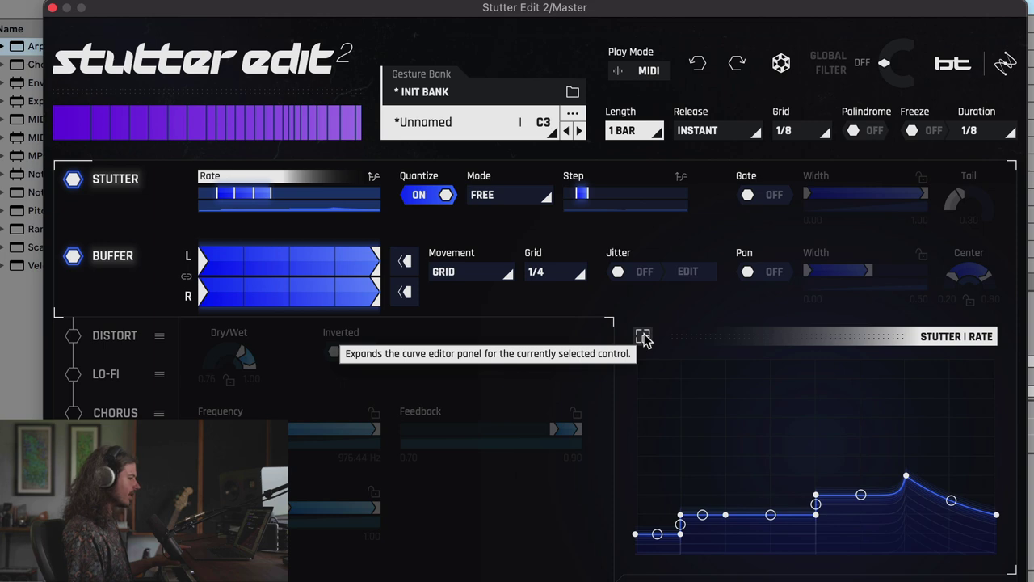
- Expand the Stutter Rate curve editor, reset the curve, flatten it at 1/16 and audition it with the song
{"action": "left_click", "coordinate": [643, 337]}
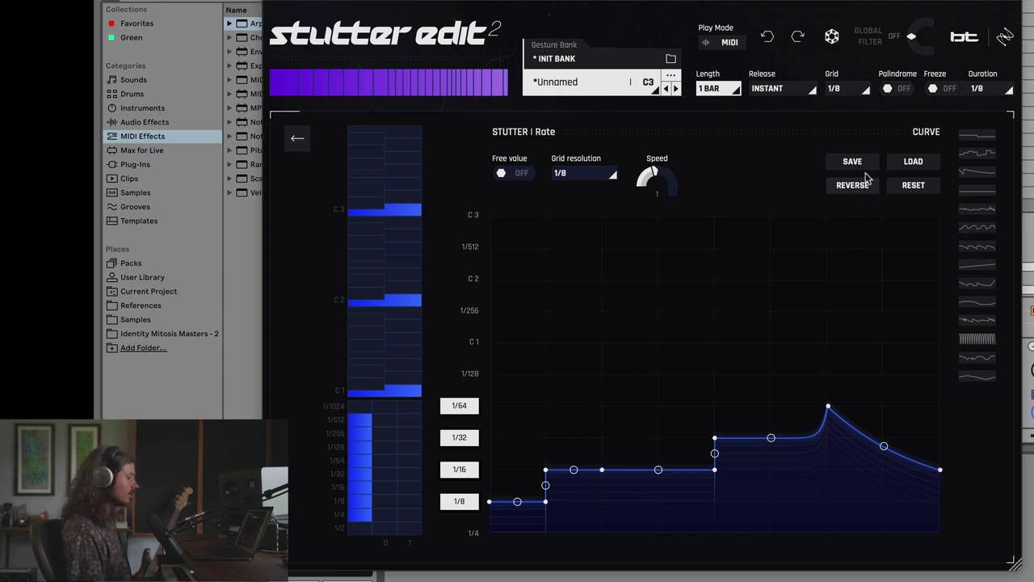
{"action": "left_click", "coordinate": [913, 186]}
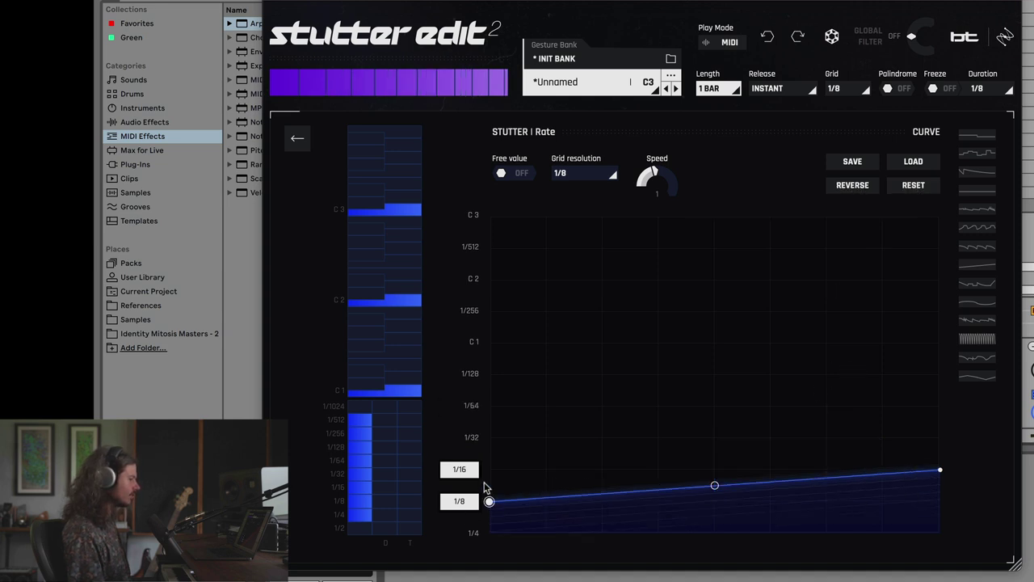
{"action": "left_click_drag", "start_coordinate": [485, 487], "coordinate": [487, 471]}
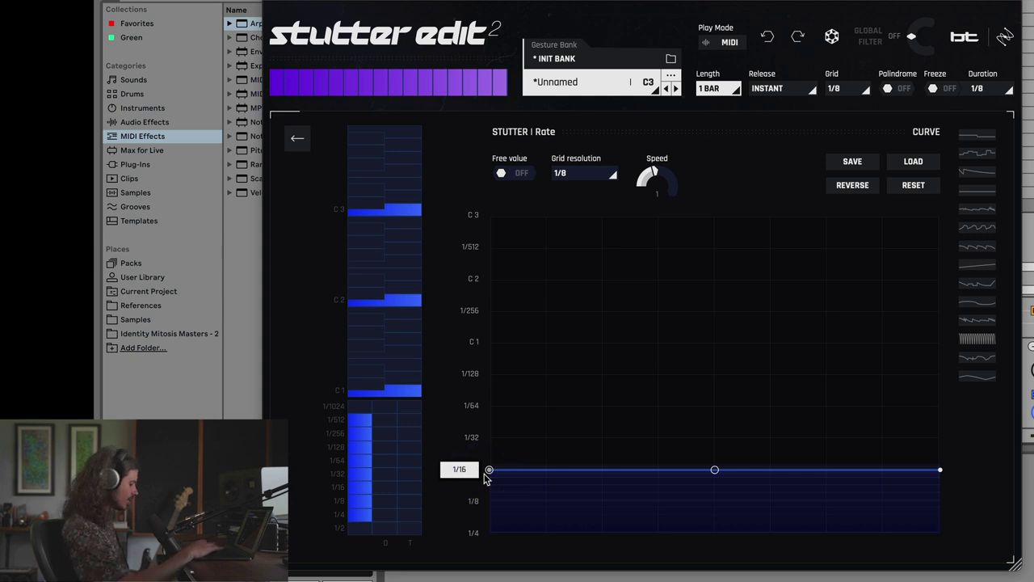
{"action": "key", "text": "space"}
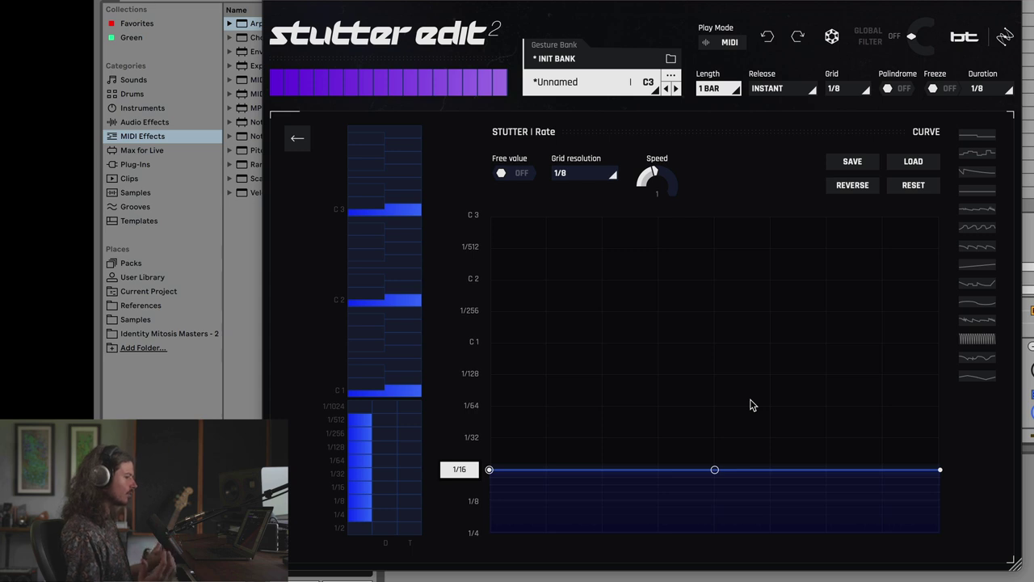
- Shape the first half of the Rate curve with a 1/32 peak bending down to a new middle point at 1/8
{"action": "left_click", "coordinate": [558, 453]}
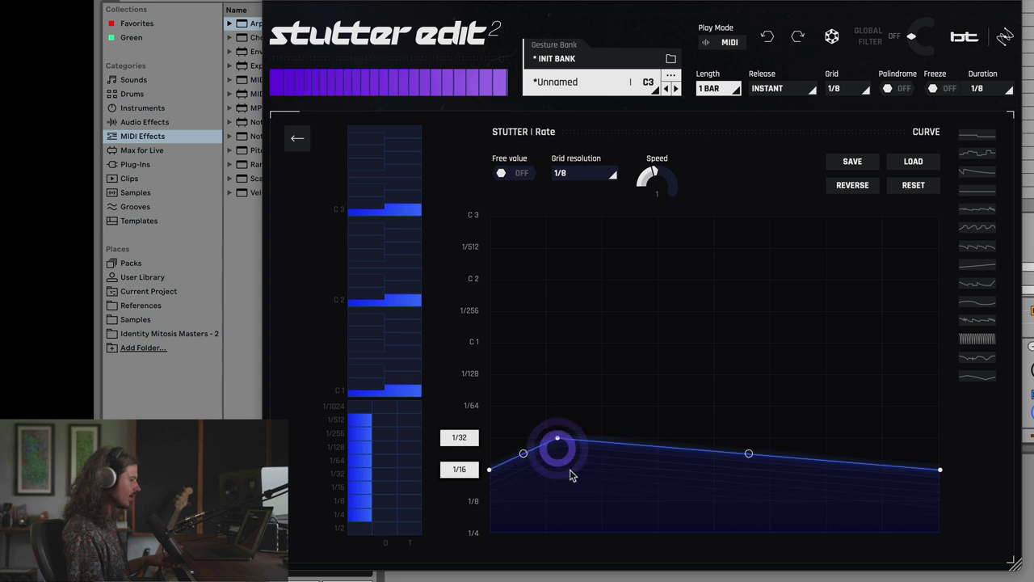
{"action": "left_click_drag", "start_coordinate": [748, 454], "coordinate": [730, 510]}
{"action": "left_click", "coordinate": [714, 468]}
{"action": "left_click_drag", "start_coordinate": [714, 468], "coordinate": [714, 502]}
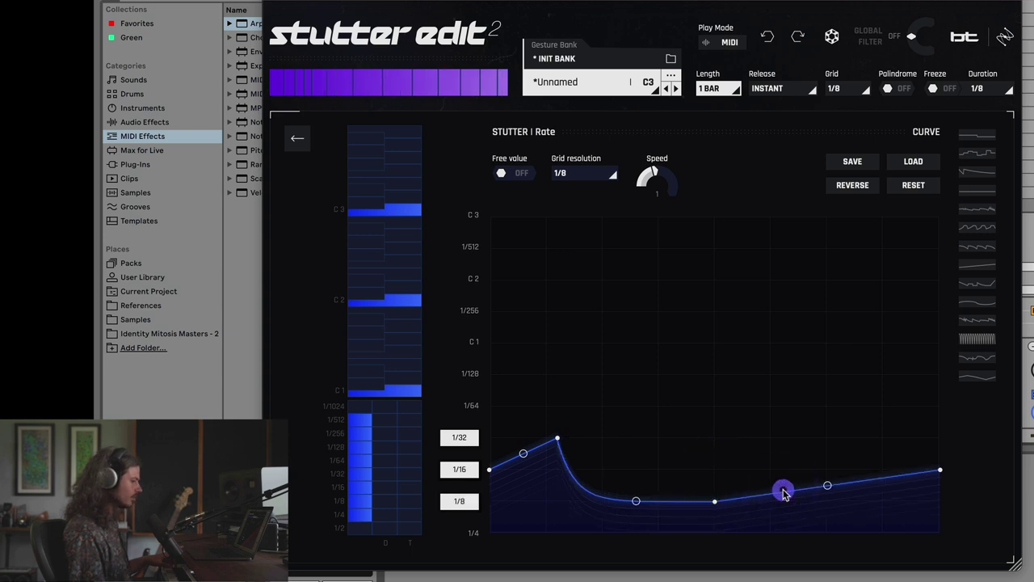
- Shape the second half of the Rate curve with a 1/64 peak and a 1/8 dip, and align the first peak with the grid line
{"action": "left_click_drag", "start_coordinate": [783, 493], "coordinate": [760, 406]}
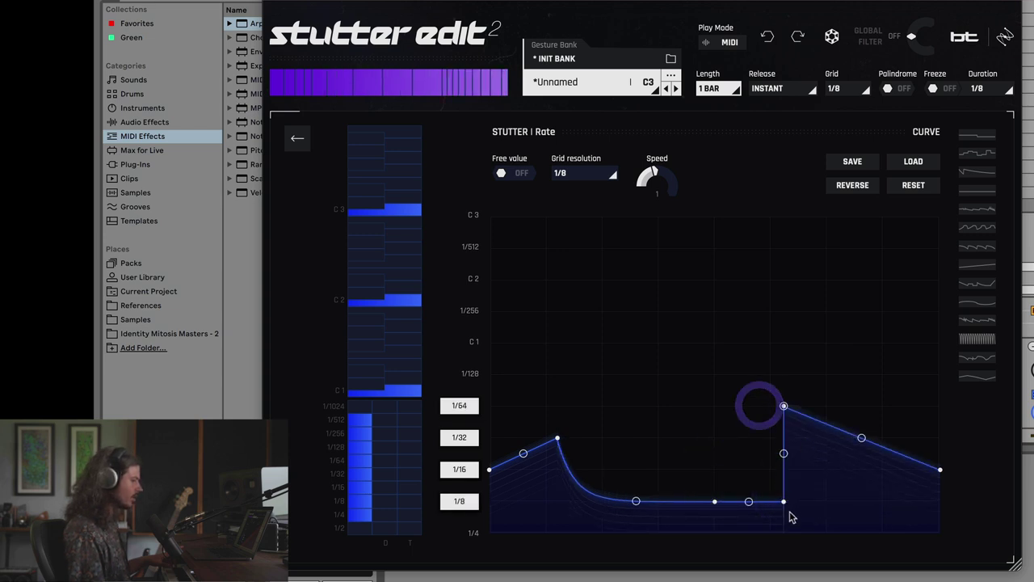
{"action": "left_click_drag", "start_coordinate": [784, 502], "coordinate": [770, 502]}
{"action": "mouse_move", "coordinate": [784, 406]}
{"action": "left_mouse_down"}
{"action": "mouse_move", "coordinate": [769, 408]}
{"action": "mouse_move", "coordinate": [800, 406]}
{"action": "left_mouse_up"}
{"action": "left_click", "coordinate": [844, 430]}
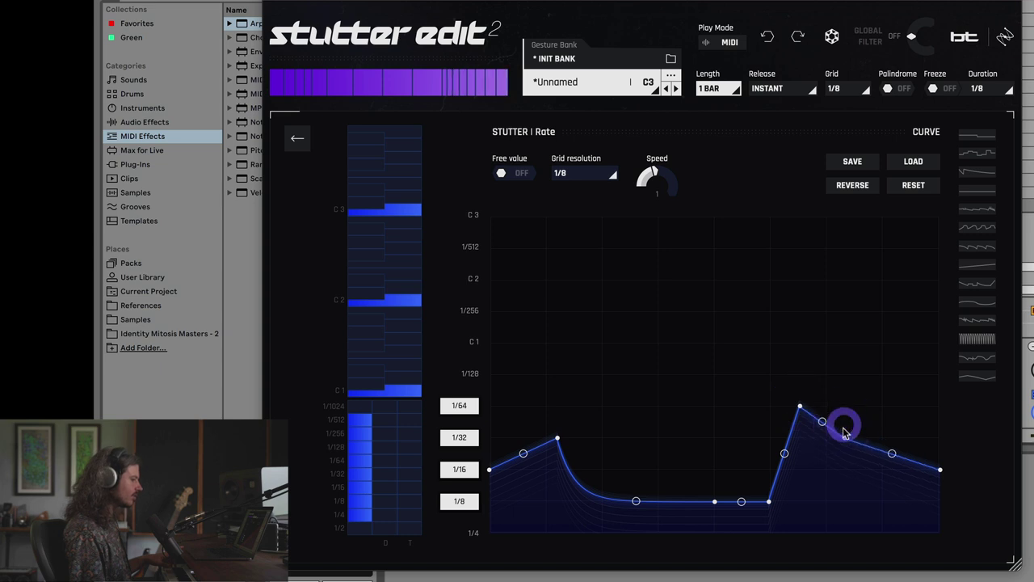
{"action": "left_click_drag", "start_coordinate": [844, 430], "coordinate": [884, 501]}
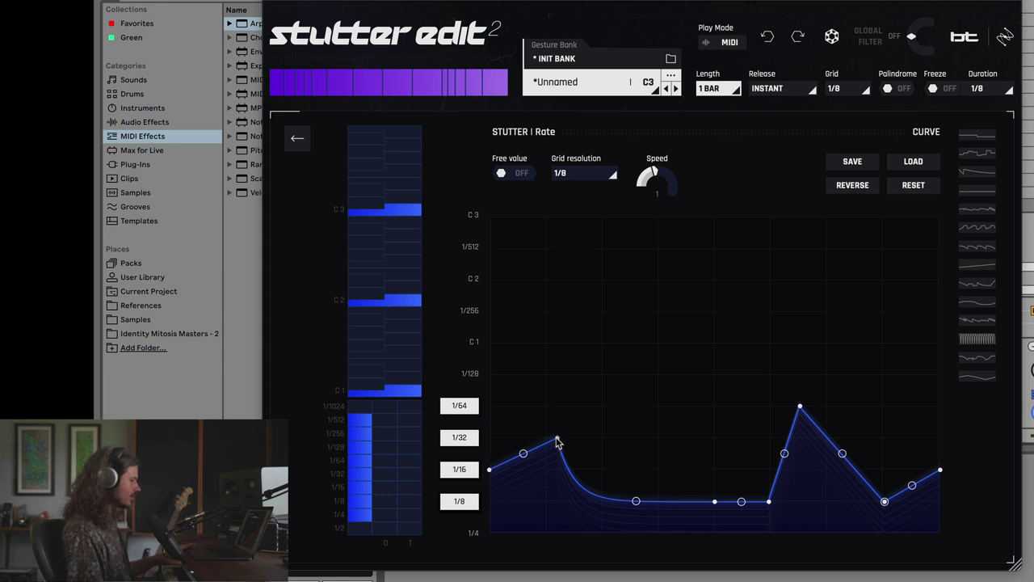
{"action": "mouse_move", "coordinate": [557, 439]}
{"action": "left_mouse_down"}
{"action": "mouse_move", "coordinate": [545, 407]}
{"action": "mouse_move", "coordinate": [546, 436]}
{"action": "left_mouse_up"}
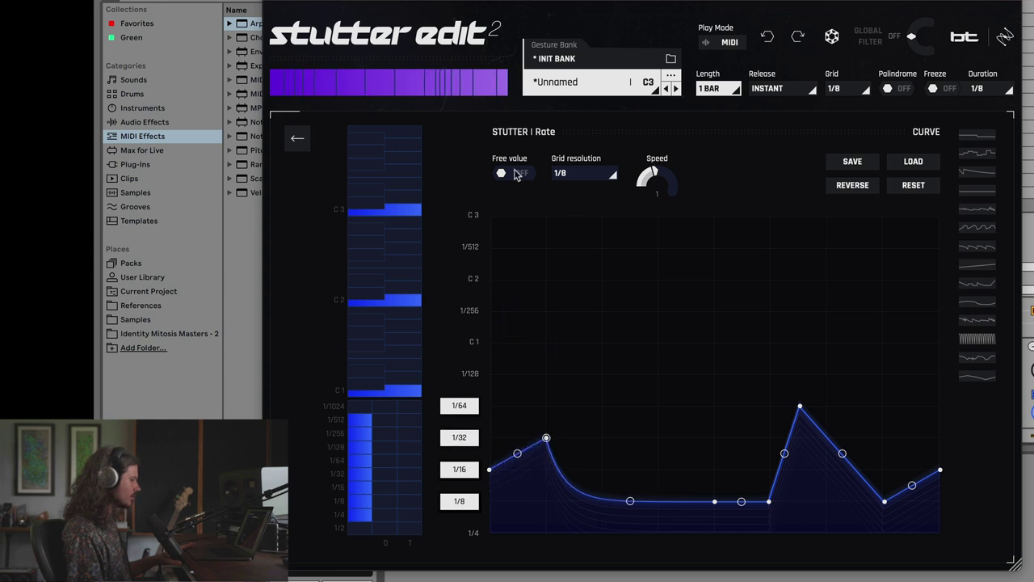
- Enable Free value, raise the first peak to 47.82 Hz, and lower the two middle points to 1.15 Hz and 0.70 Hz
{"action": "left_click", "coordinate": [513, 173]}
{"action": "left_click_drag", "start_coordinate": [551, 395], "coordinate": [544, 347]}
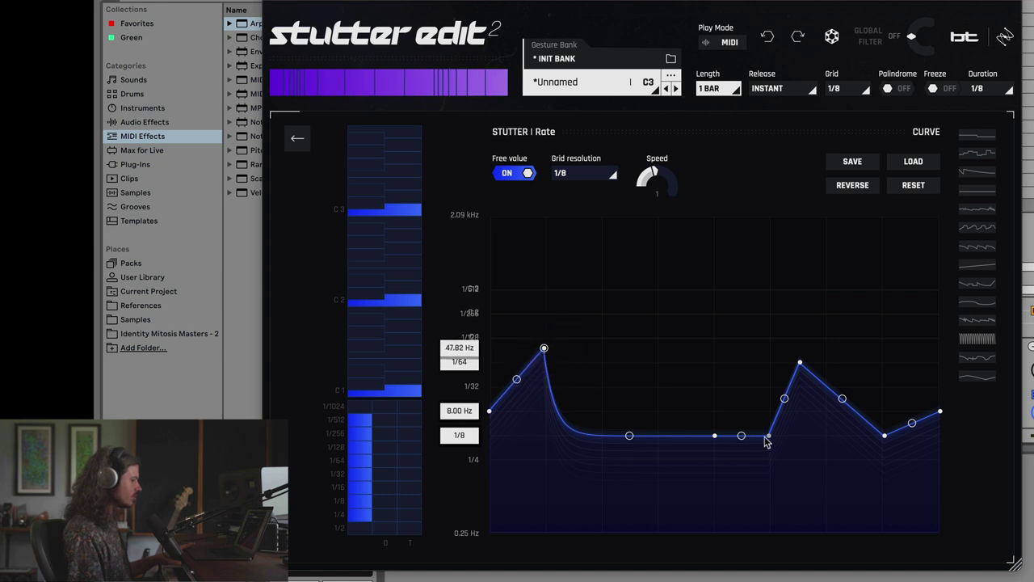
{"action": "left_click_drag", "start_coordinate": [768, 439], "coordinate": [768, 480]}
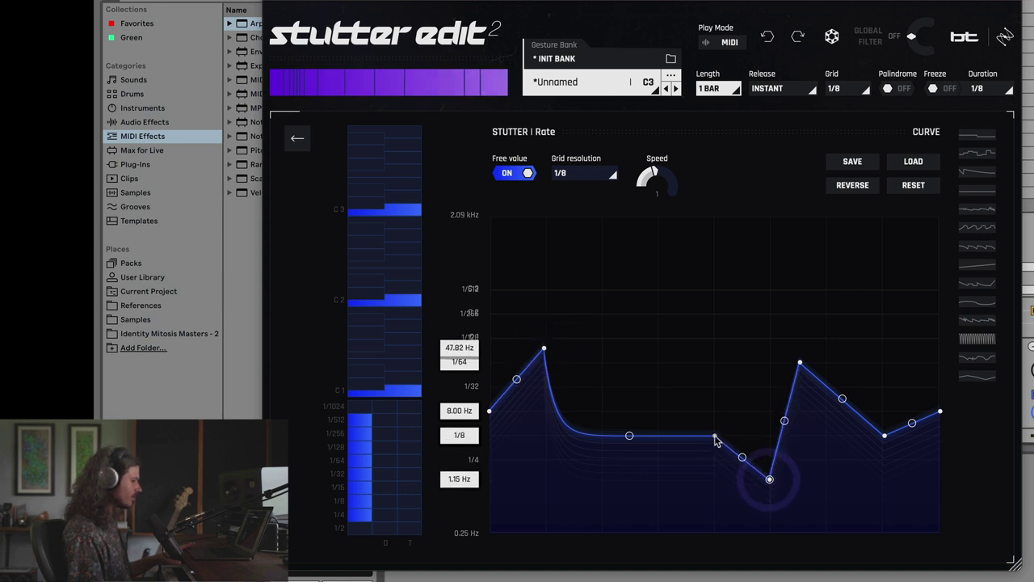
{"action": "left_click_drag", "start_coordinate": [715, 437], "coordinate": [658, 496]}
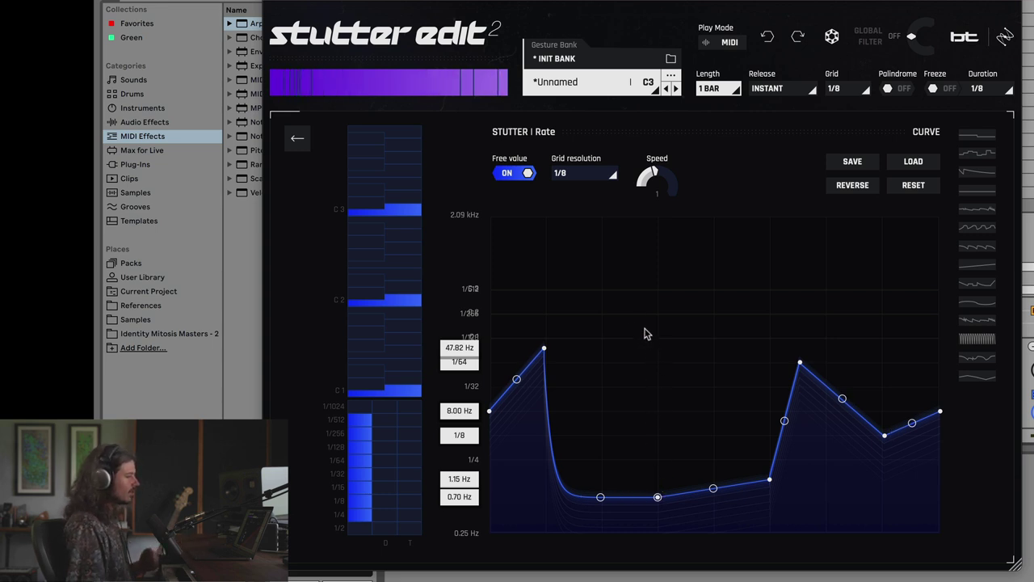
- Disable Free value, set the two low points of the Rate curve to 1/4 and 1/8, and shift the 1/64 peak slightly later
{"action": "left_click", "coordinate": [522, 174]}
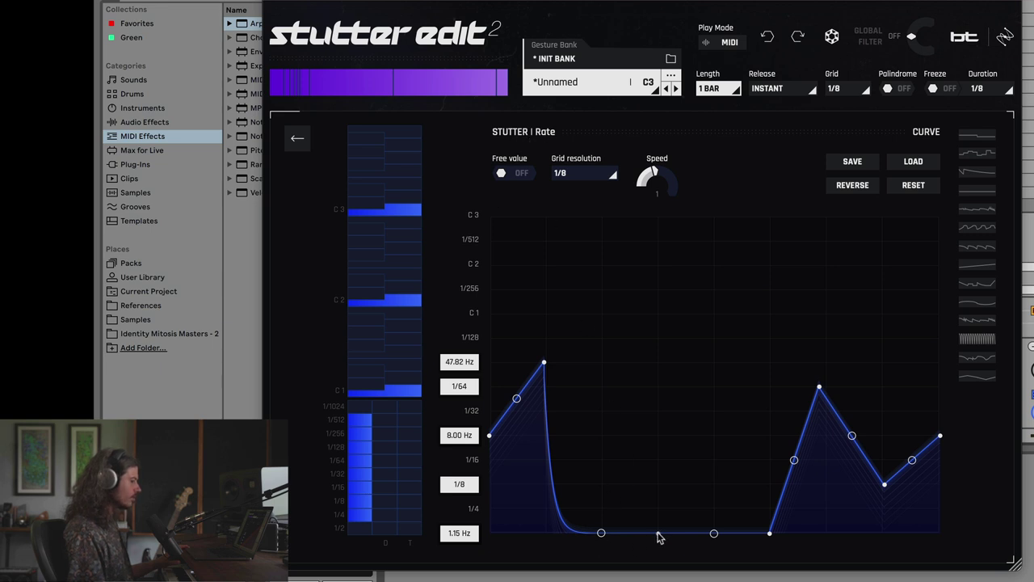
{"action": "left_click_drag", "start_coordinate": [659, 535], "coordinate": [657, 509]}
{"action": "left_click_drag", "start_coordinate": [770, 535], "coordinate": [768, 488]}
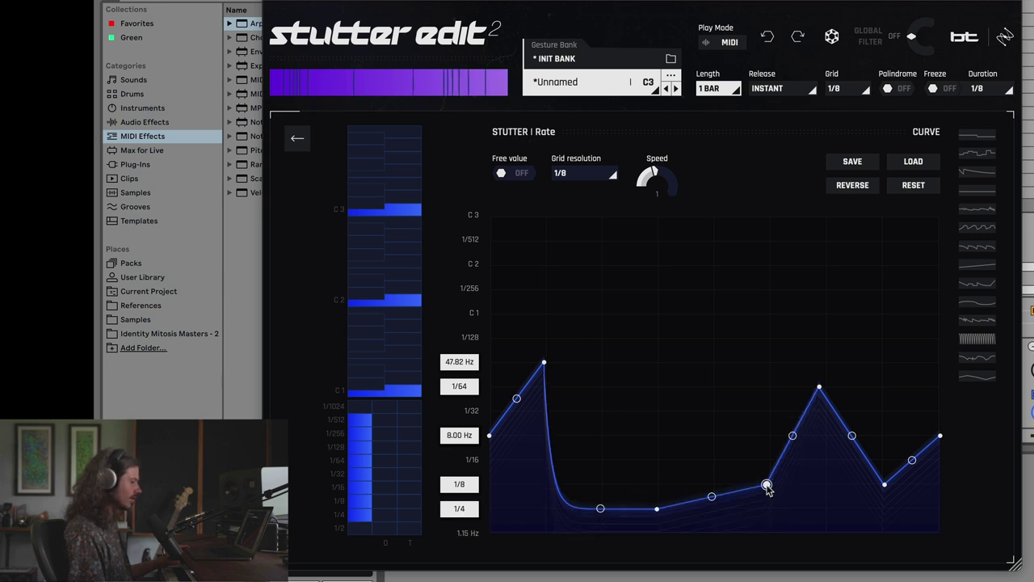
{"action": "left_click_drag", "start_coordinate": [820, 388], "coordinate": [825, 387]}
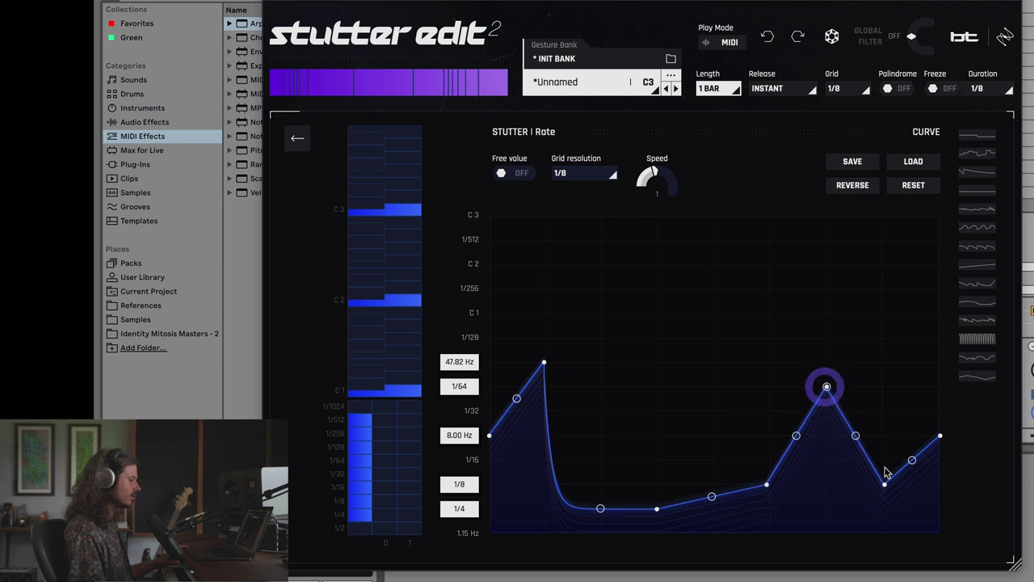
- Try several preset shapes on the Stutter Rate curve, finishing with the eight-step staircase preset, and reverse it
{"action": "left_click", "coordinate": [981, 229]}
{"action": "left_click", "coordinate": [984, 285]}
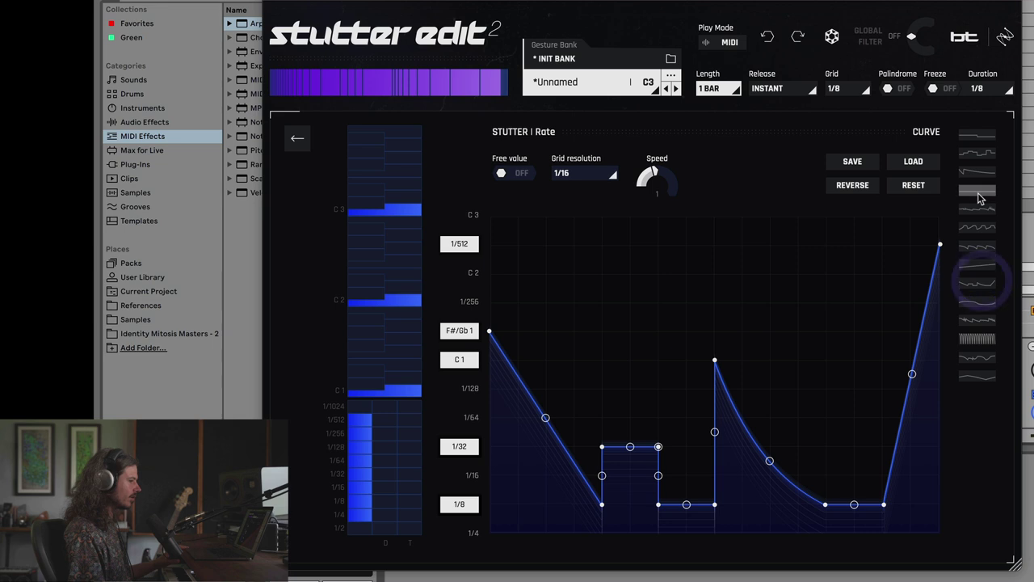
{"action": "left_click", "coordinate": [977, 190]}
{"action": "left_click", "coordinate": [978, 153]}
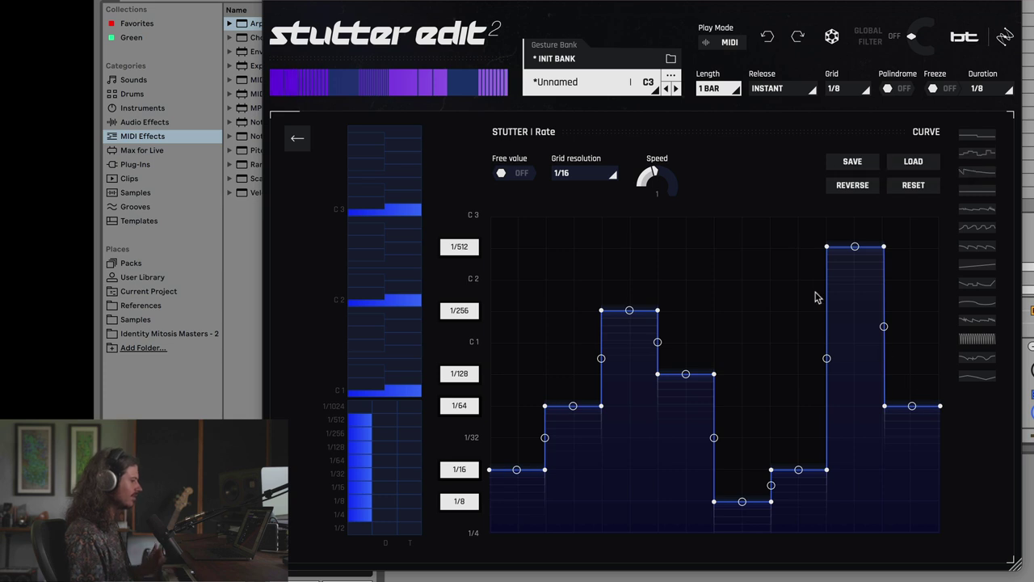
{"action": "left_click", "coordinate": [851, 186]}
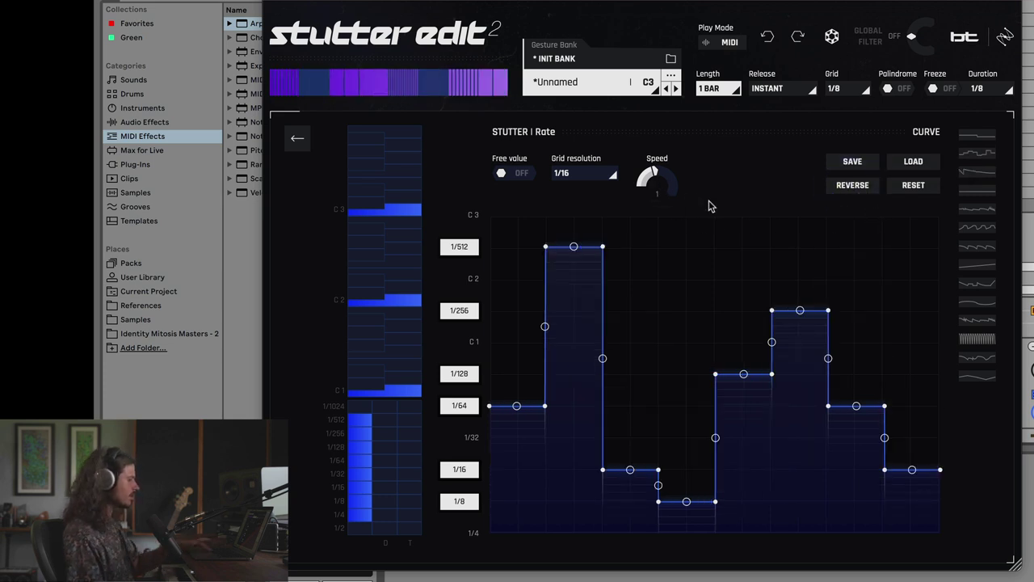
- Raise the Rate curve's speed to 2, reduce it to 1.25, and return to the effects overview
{"action": "left_click_drag", "start_coordinate": [674, 194], "coordinate": [671, 129]}
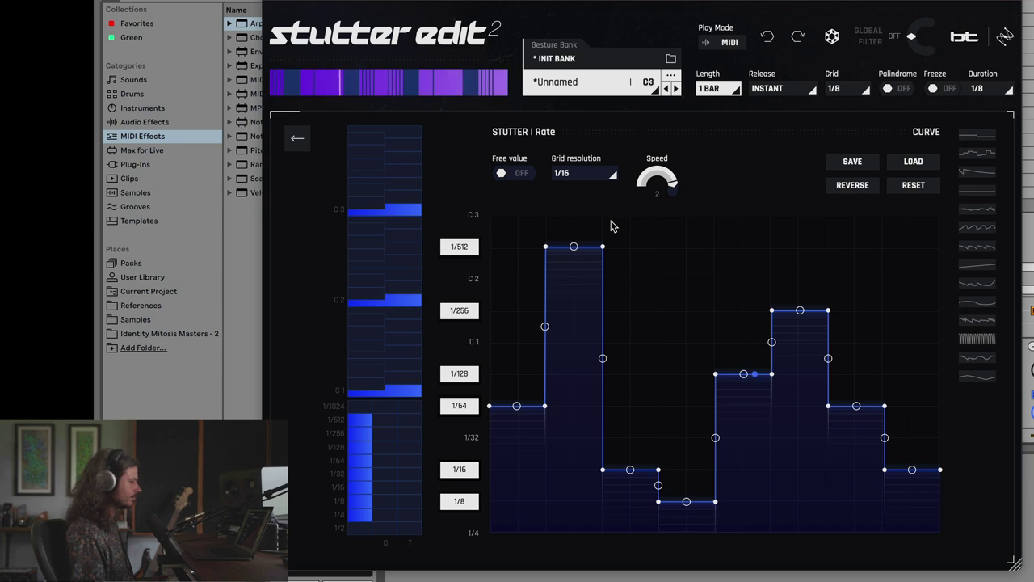
{"action": "left_click_drag", "start_coordinate": [663, 188], "coordinate": [640, 199]}
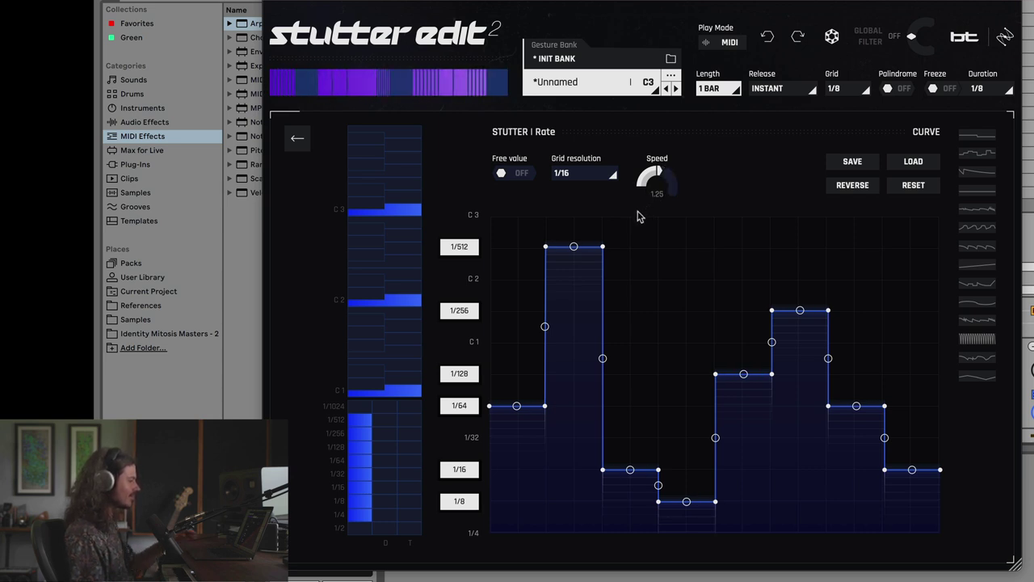
{"action": "left_click", "coordinate": [297, 138]}
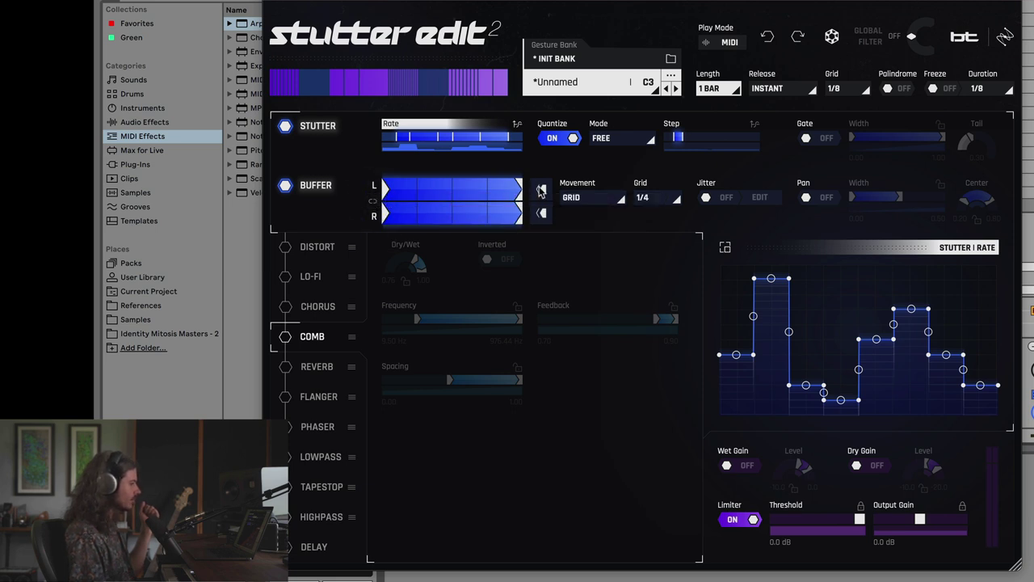
- Try reversing the left buffer with the Rate curve replaced by the flat 1/16 preset, and turn the reverse off again
{"action": "left_click", "coordinate": [543, 189]}
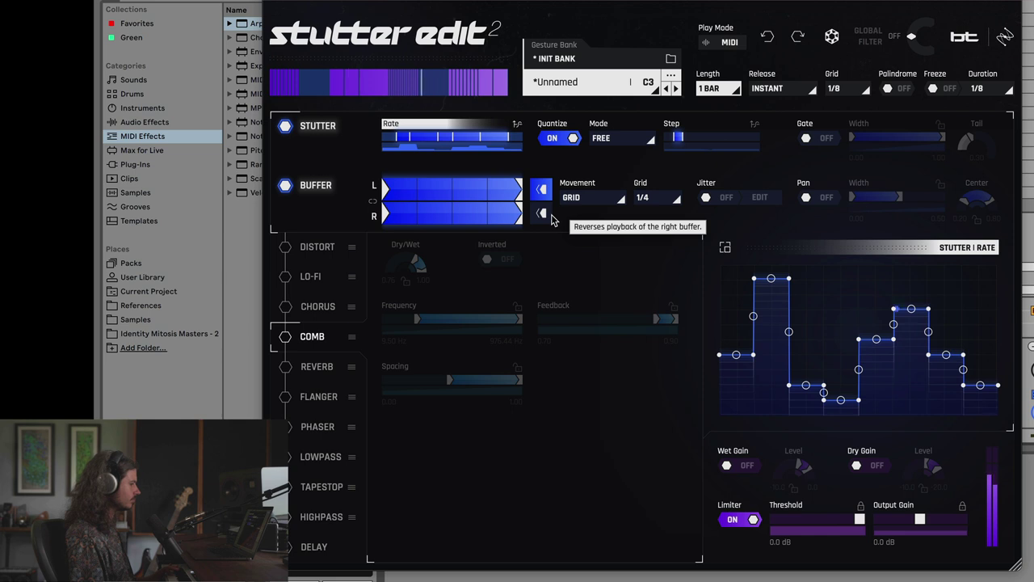
{"action": "left_click", "coordinate": [724, 247]}
{"action": "left_click", "coordinate": [965, 192]}
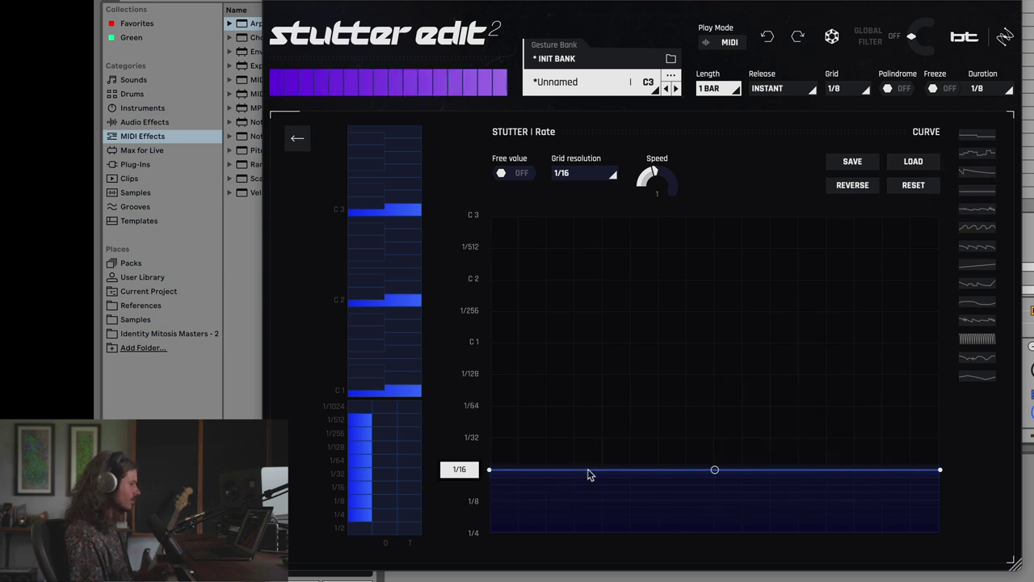
{"action": "left_click", "coordinate": [296, 138]}
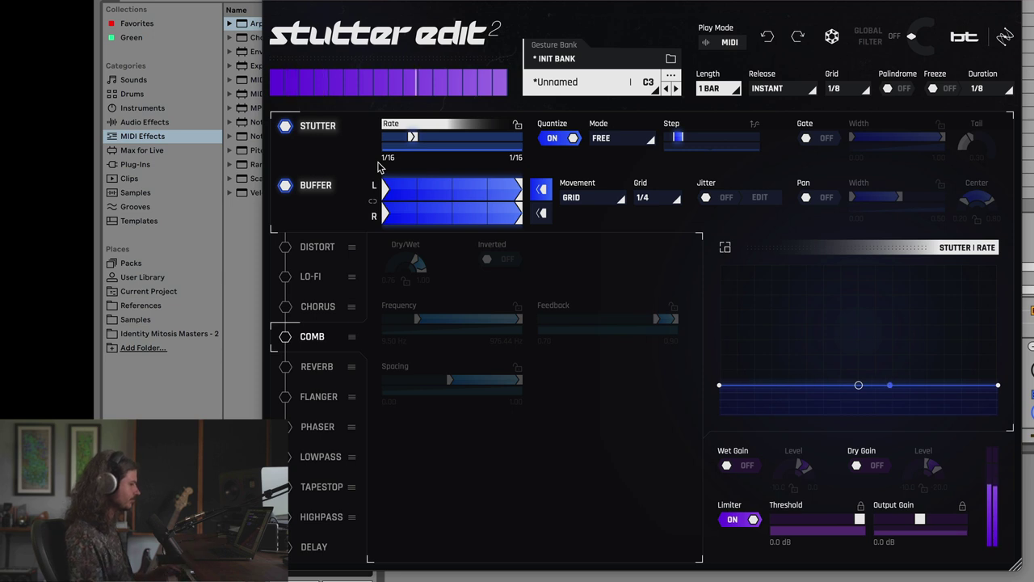
{"action": "left_click", "coordinate": [546, 189]}
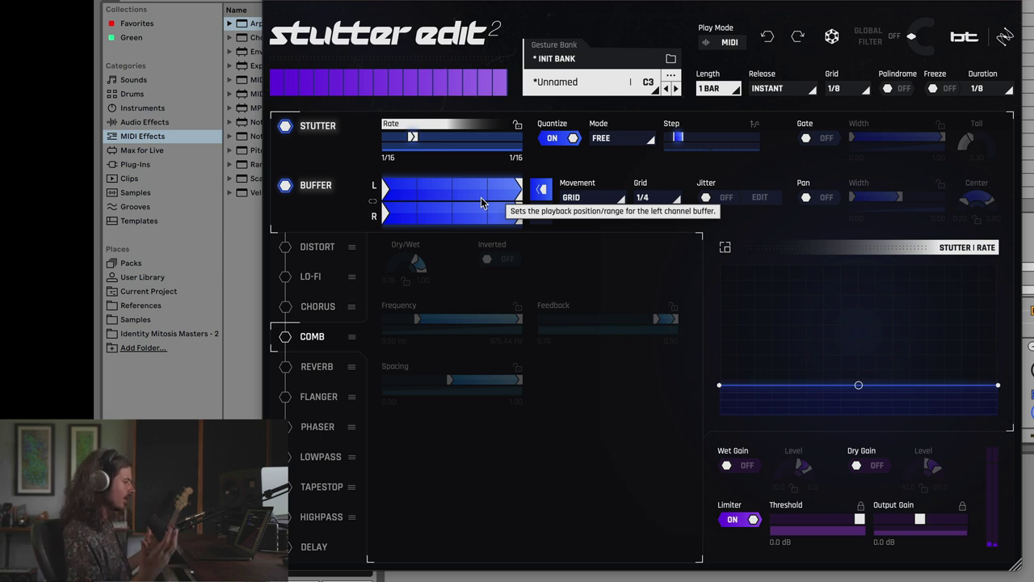
{"action": "left_click", "coordinate": [543, 190]}
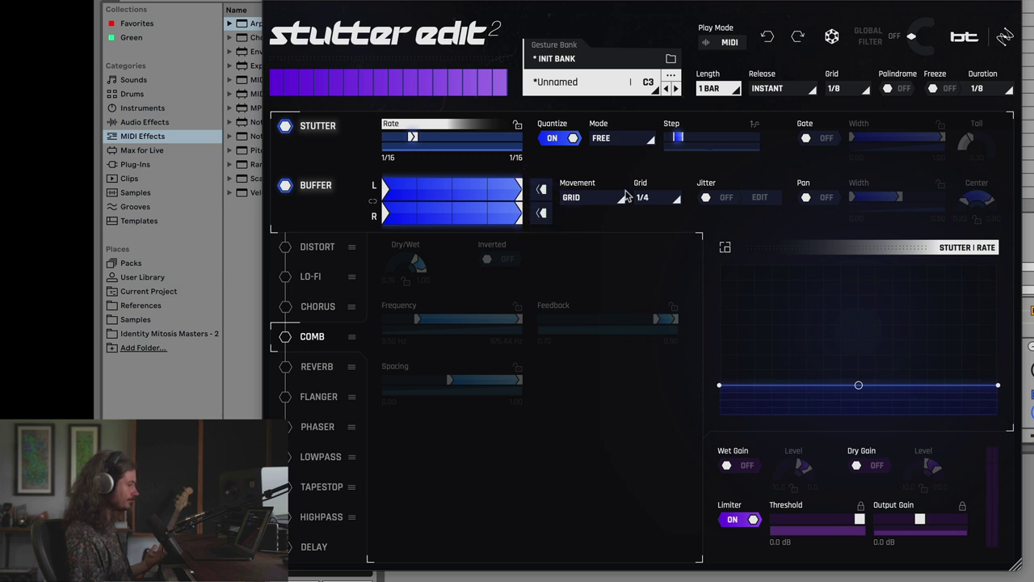
- Try Random as the buffer movement and set the buffer grid to 1/8
{"action": "left_click", "coordinate": [573, 197]}
{"action": "left_click", "coordinate": [592, 242]}
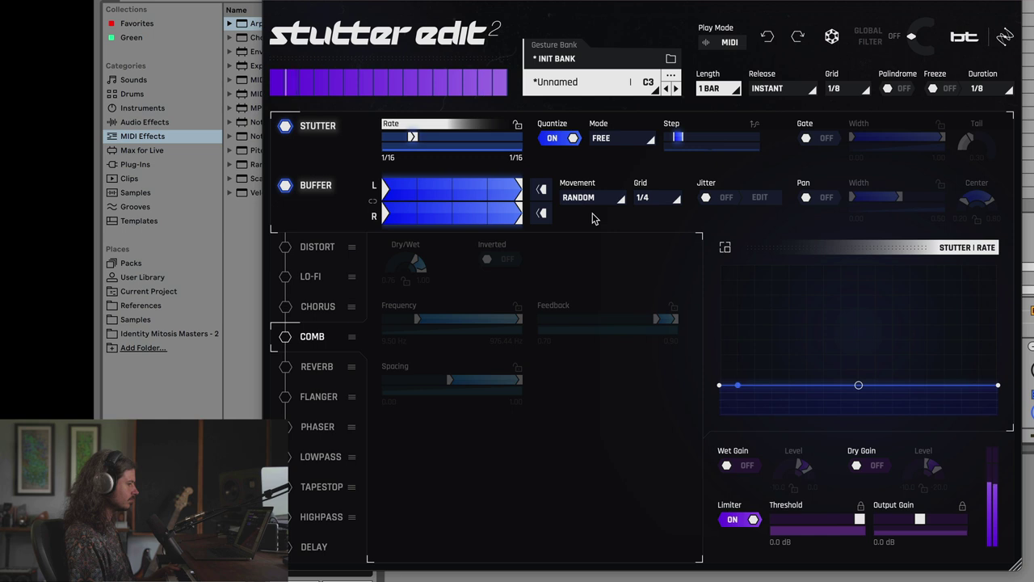
{"action": "left_click", "coordinate": [656, 200]}
{"action": "left_click", "coordinate": [654, 258]}
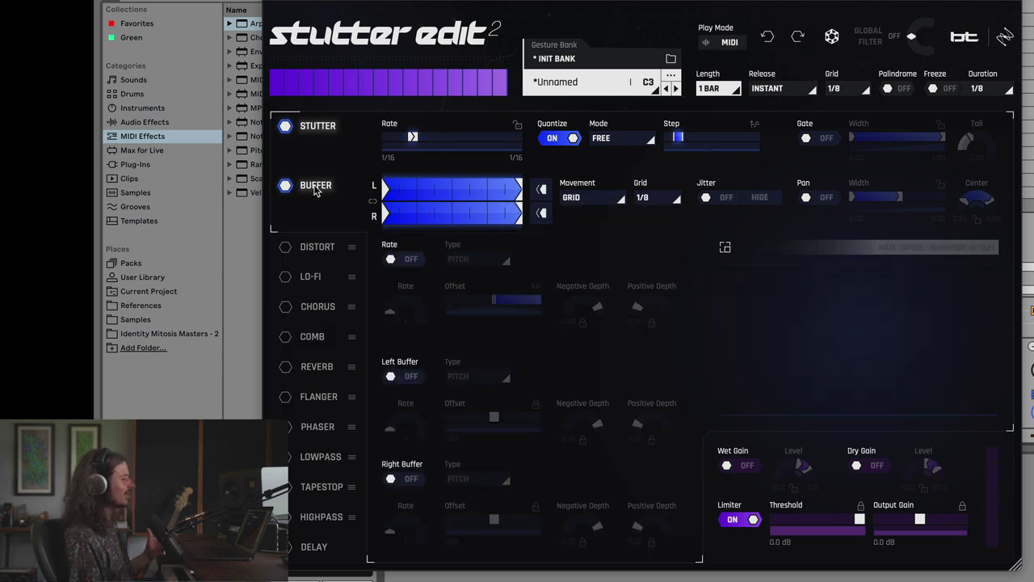
- Switch Jitter on and back off, and disable the Buffer and Stutter modules
{"action": "left_click", "coordinate": [734, 201]}
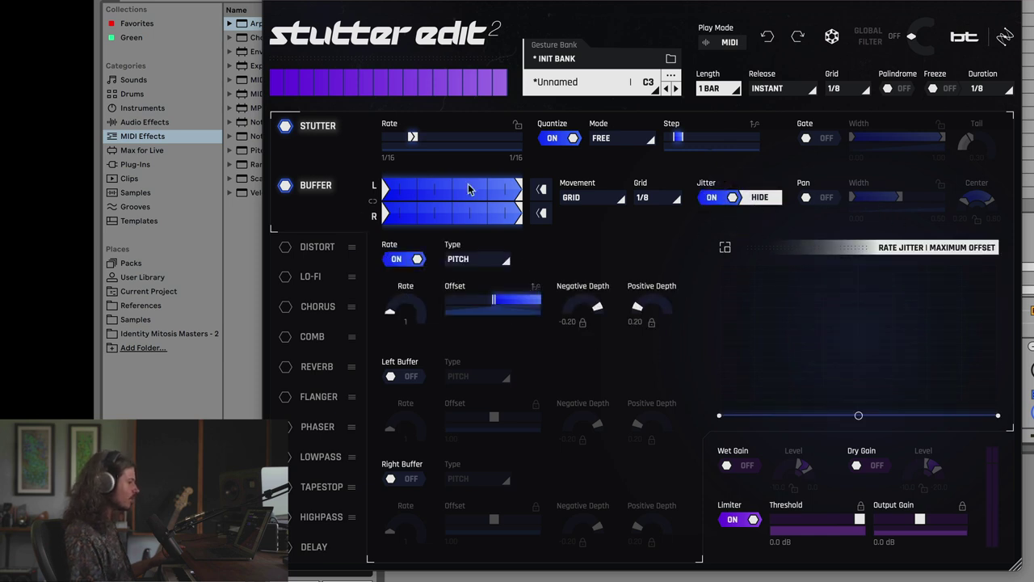
{"action": "left_click", "coordinate": [729, 198]}
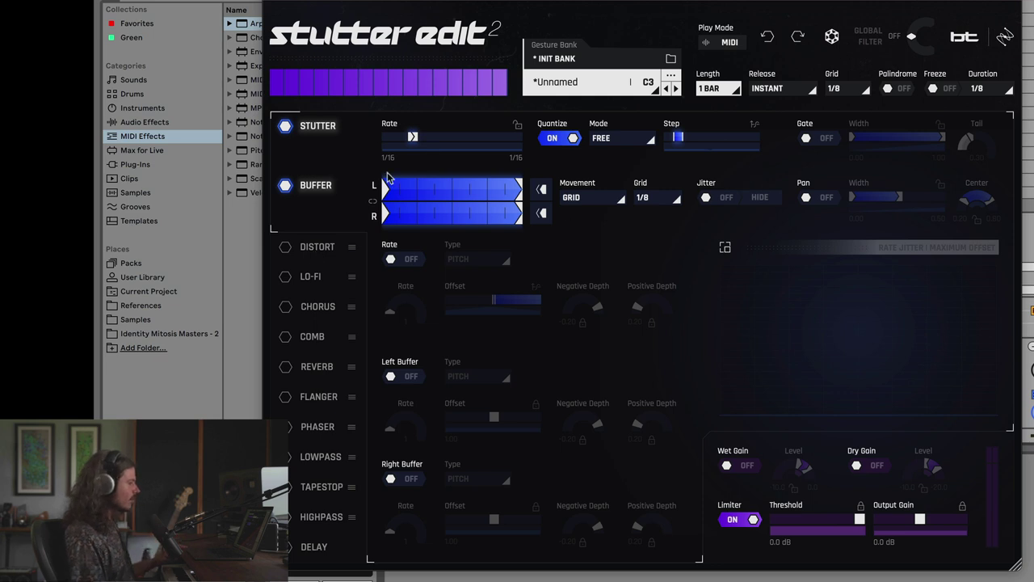
{"action": "left_click", "coordinate": [286, 187]}
{"action": "left_click", "coordinate": [285, 126]}
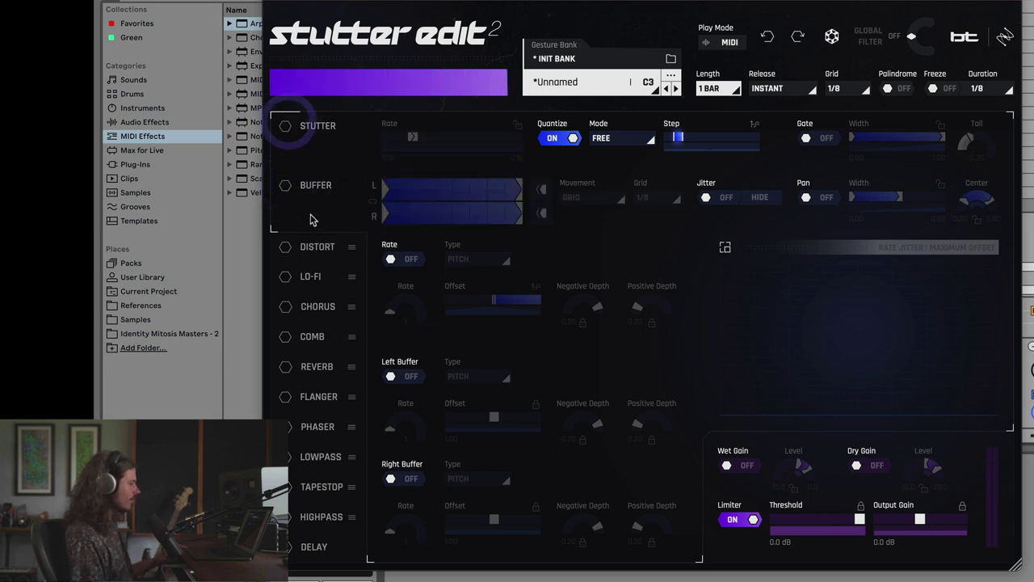
- Enable Distort, reshape its Dry/Wet curve into a straight ramp from 0.0 to 1.0, and play the track
{"action": "left_click", "coordinate": [290, 250]}
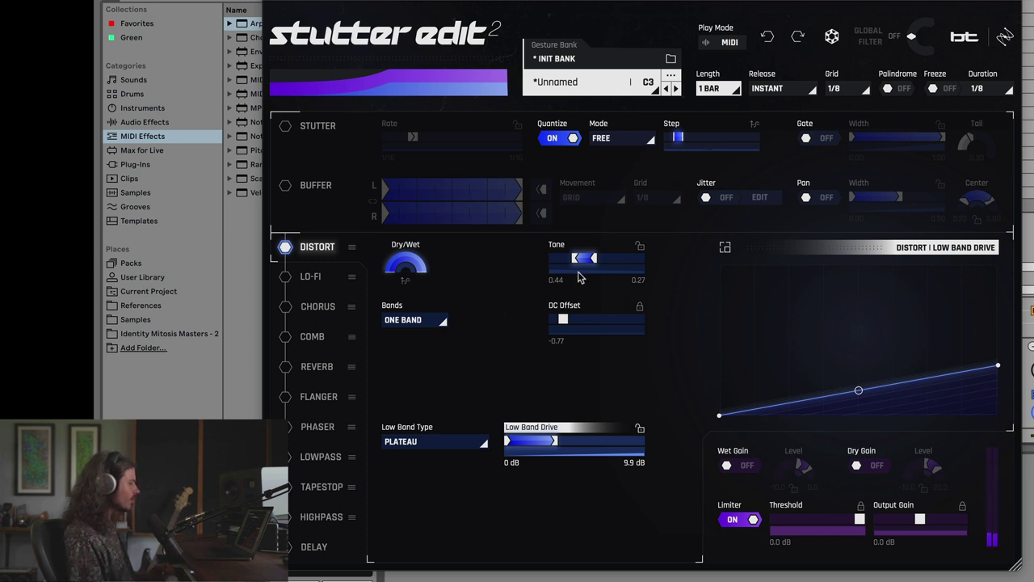
{"action": "left_click", "coordinate": [416, 266]}
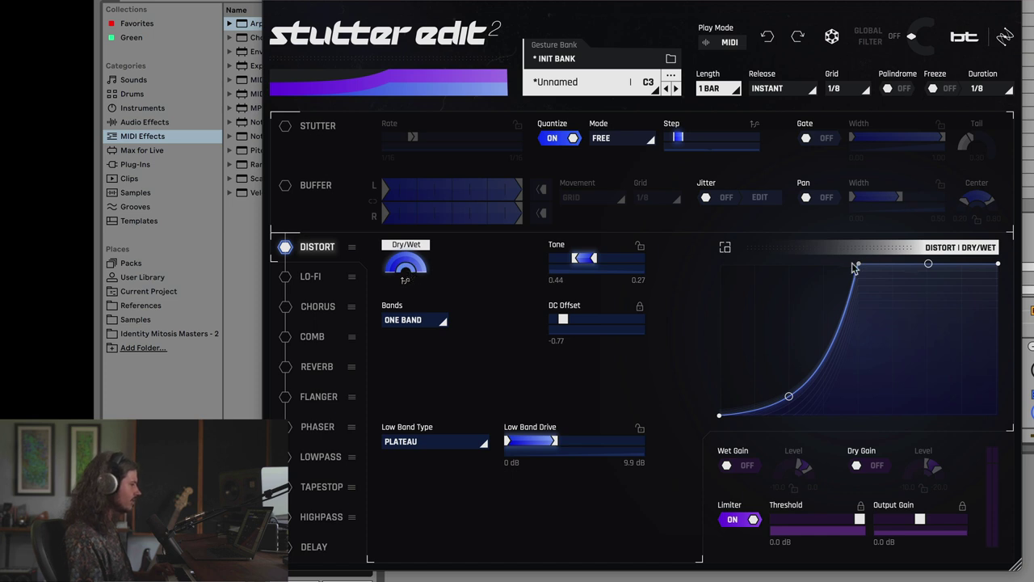
{"action": "left_click_drag", "start_coordinate": [858, 268], "coordinate": [998, 263]}
{"action": "left_click_drag", "start_coordinate": [858, 396], "coordinate": [848, 376]}
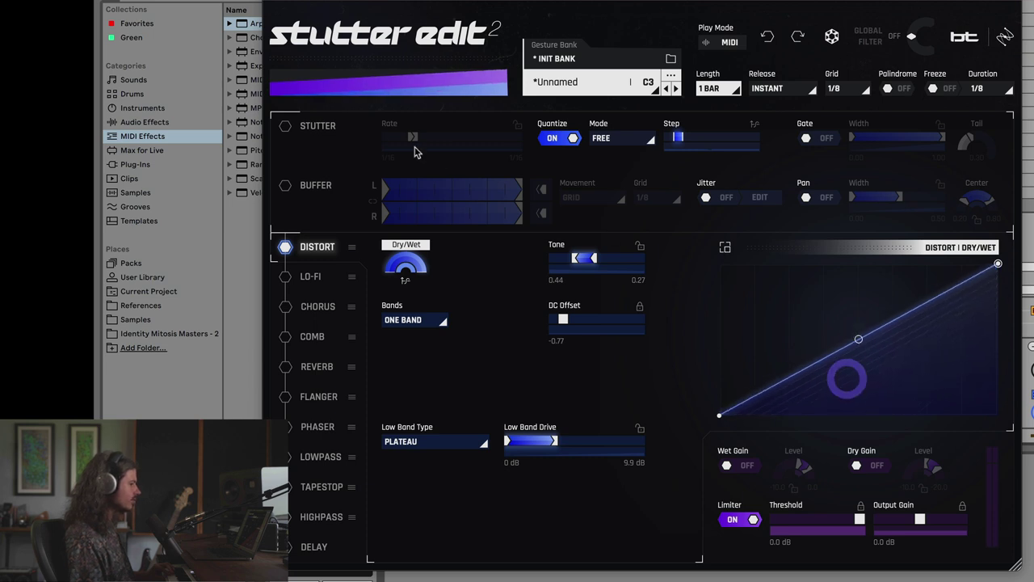
{"action": "left_click", "coordinate": [346, 127]}
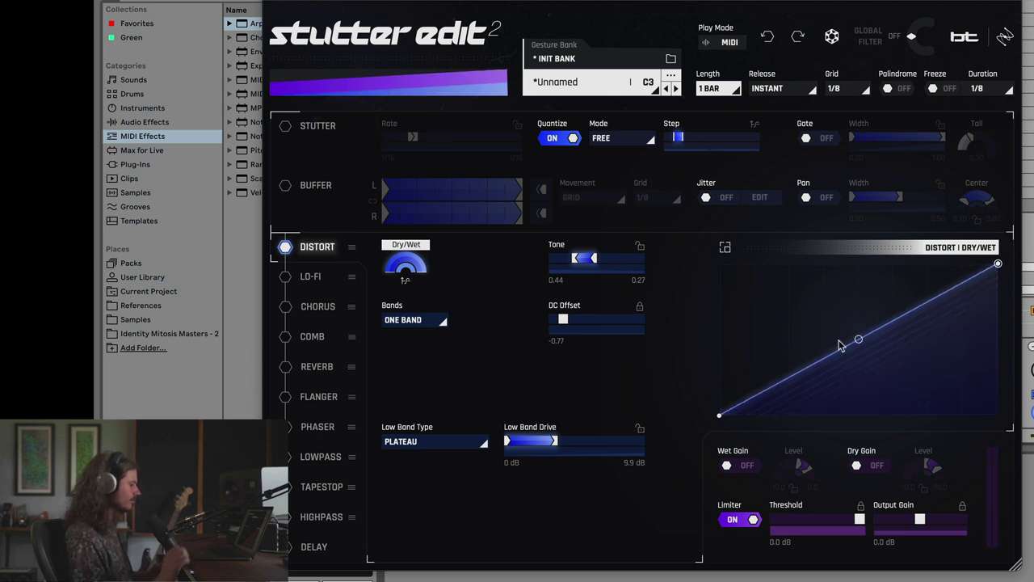
{"action": "key", "text": "space"}
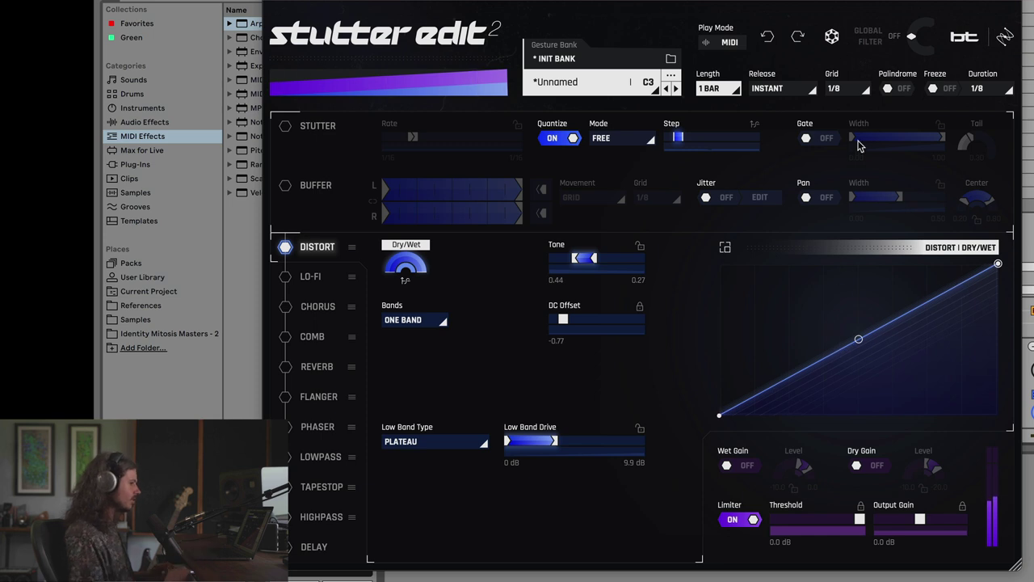
- Turn on Palindrome for the gesture and set Distort's low band type to Wacky
{"action": "left_click", "coordinate": [893, 91]}
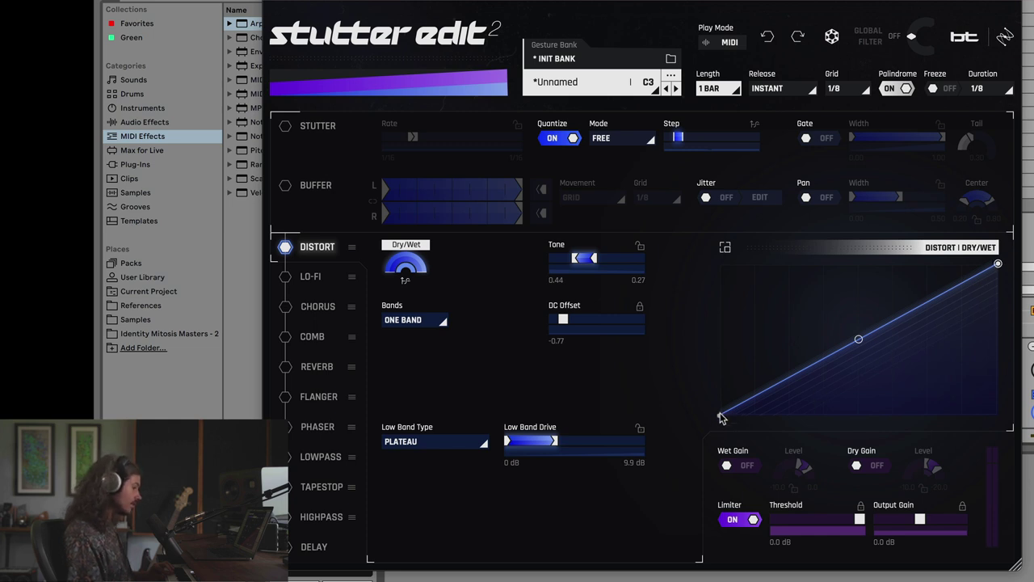
{"action": "left_click", "coordinate": [427, 449]}
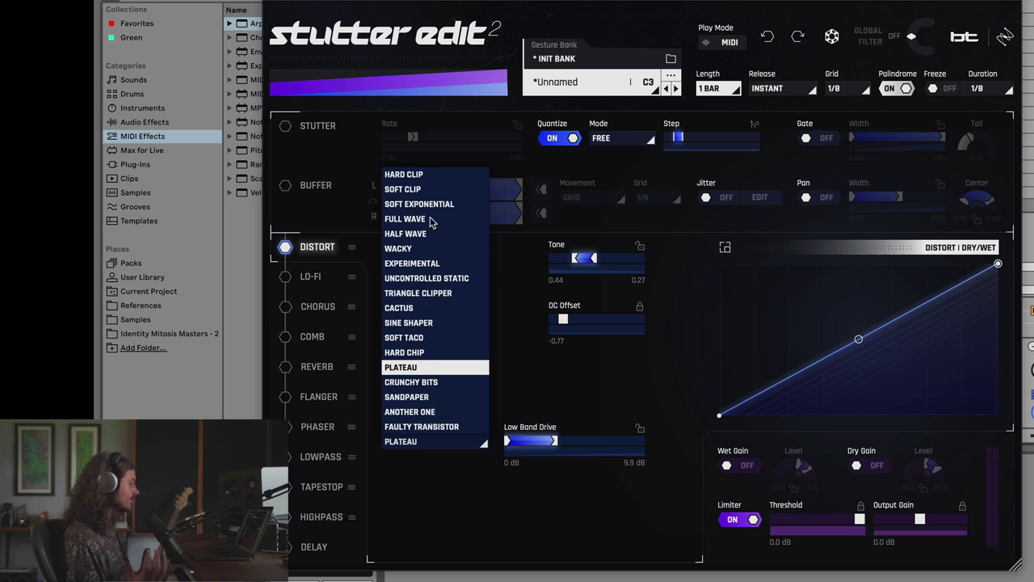
{"action": "left_click", "coordinate": [400, 248]}
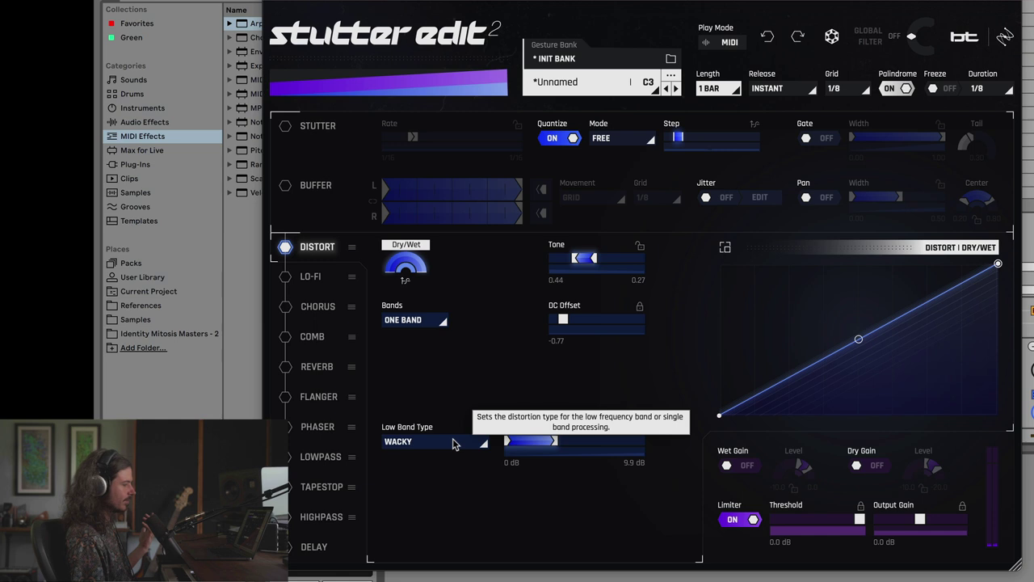
- Try Distort with Two Bands and Soft Taco as the high band type
{"action": "left_click", "coordinate": [424, 320]}
{"action": "left_click", "coordinate": [419, 351]}
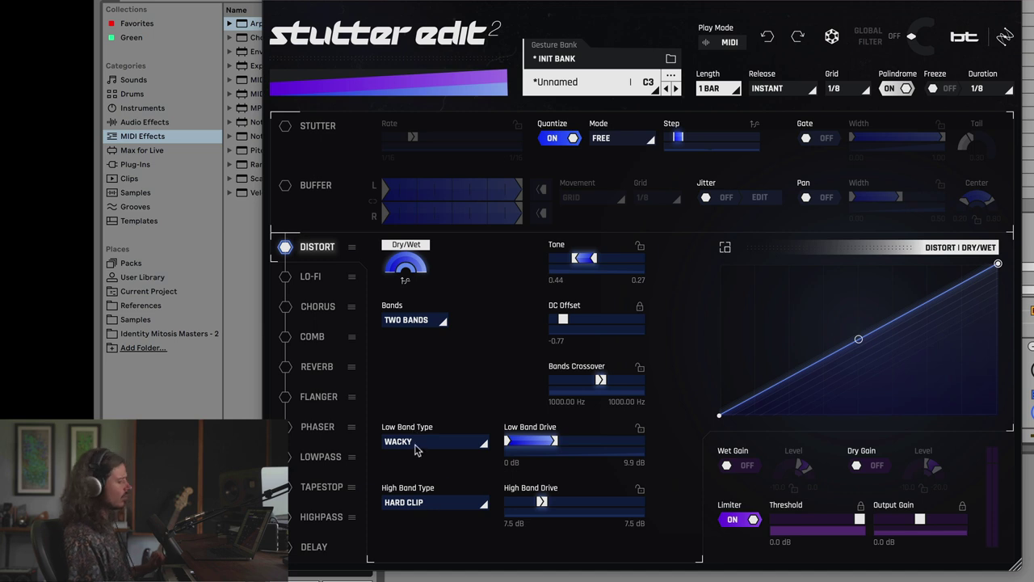
{"action": "left_click", "coordinate": [437, 502]}
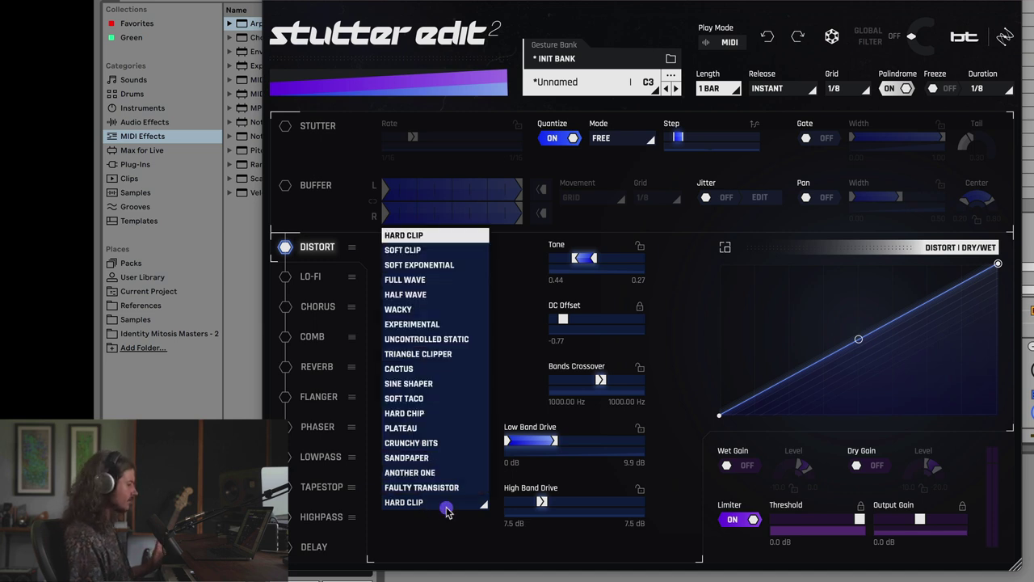
{"action": "left_click", "coordinate": [412, 400]}
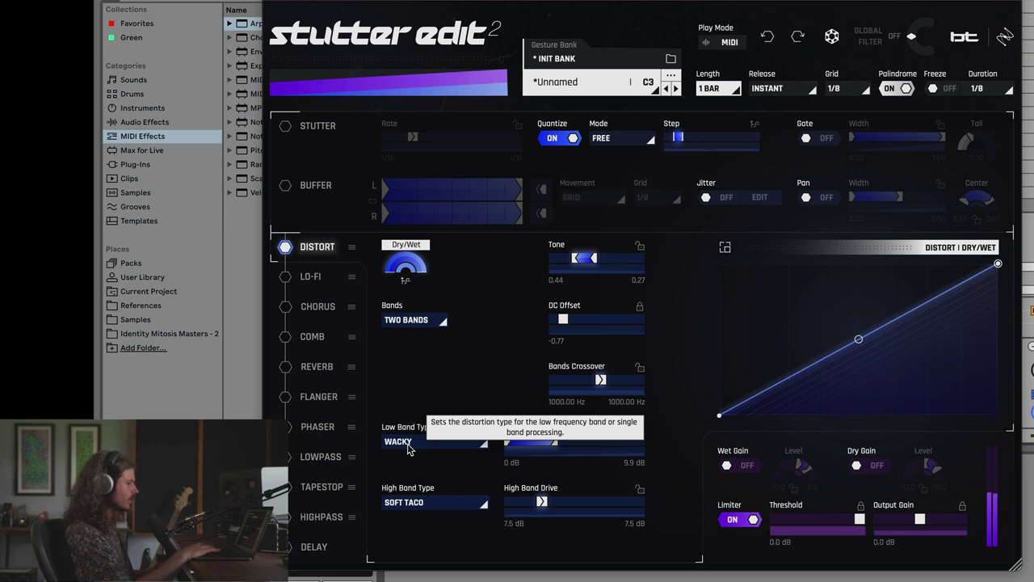
- Load the preset with sixteen 1/16 falling pulses on Distort's Dry/Wet curve, and set Bands to One Band
{"action": "left_click", "coordinate": [726, 247]}
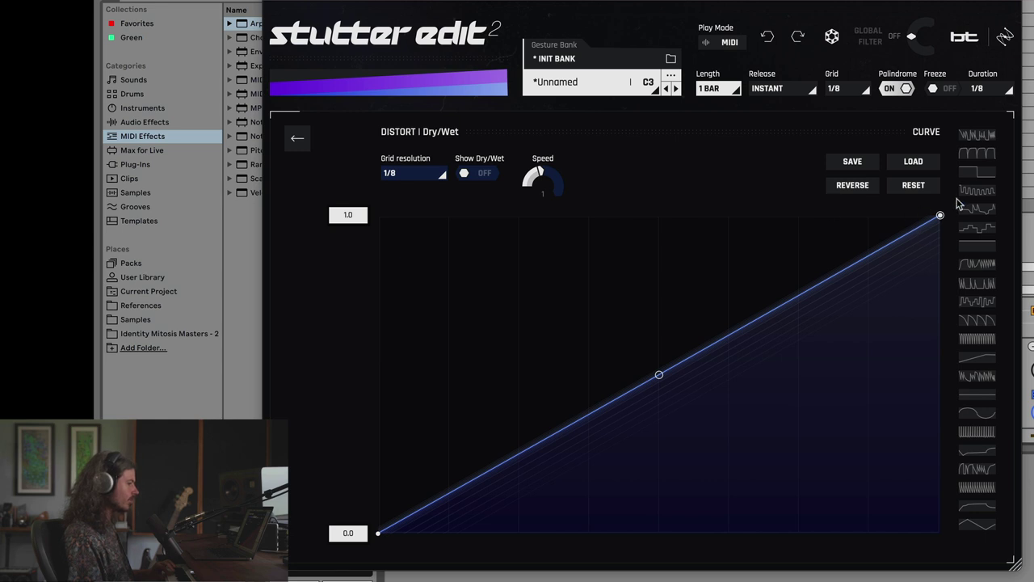
{"action": "left_click", "coordinate": [981, 339]}
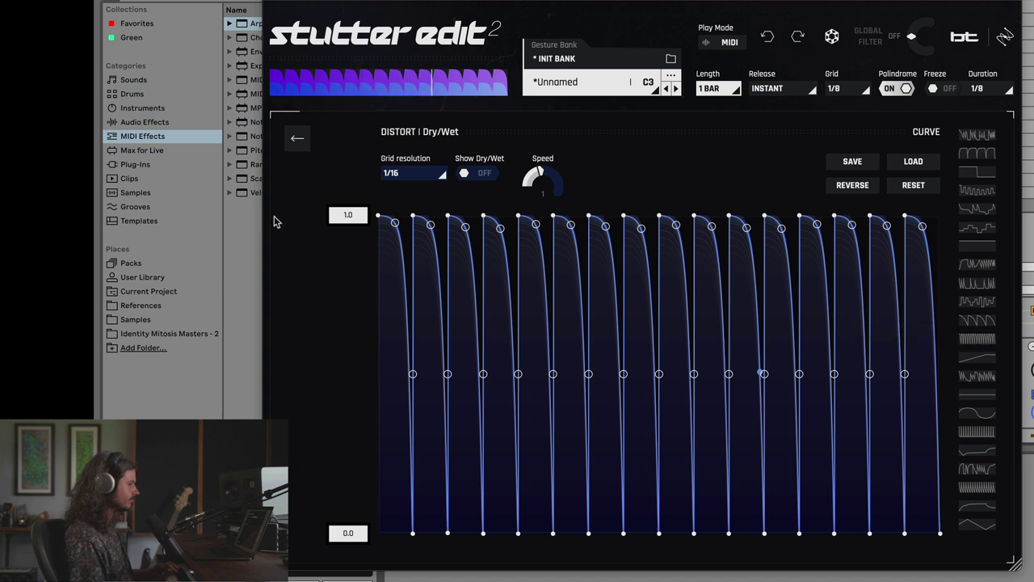
{"action": "left_click", "coordinate": [298, 142]}
{"action": "left_click", "coordinate": [408, 323]}
{"action": "left_click", "coordinate": [408, 333]}
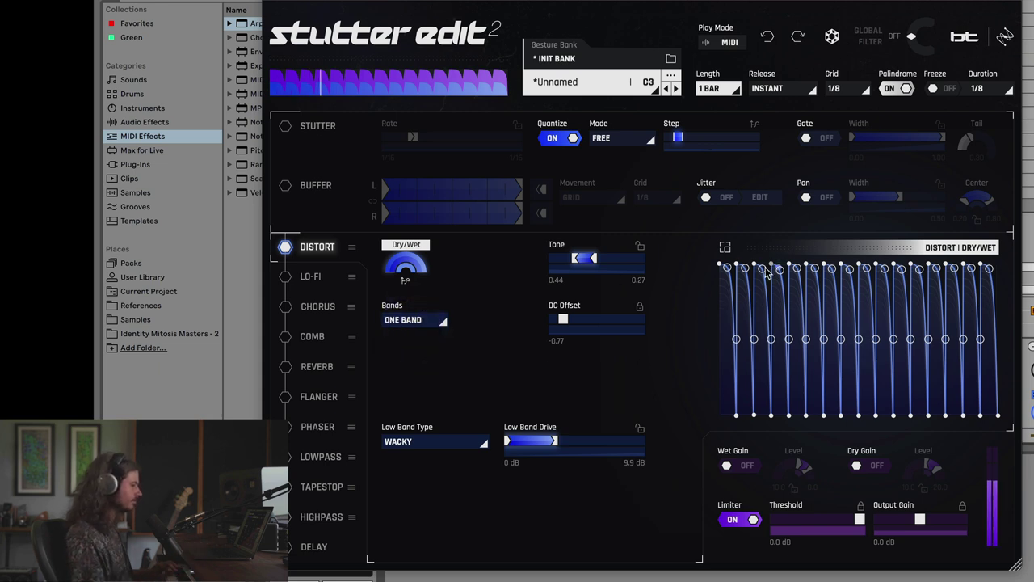
- Lower the Dry/Wet curve's 4th and 16th peaks to about 0.6 and its 9th and 13th peaks to about 0.4
{"action": "left_click_drag", "start_coordinate": [771, 267], "coordinate": [771, 316]}
{"action": "left_click_drag", "start_coordinate": [860, 268], "coordinate": [857, 349]}
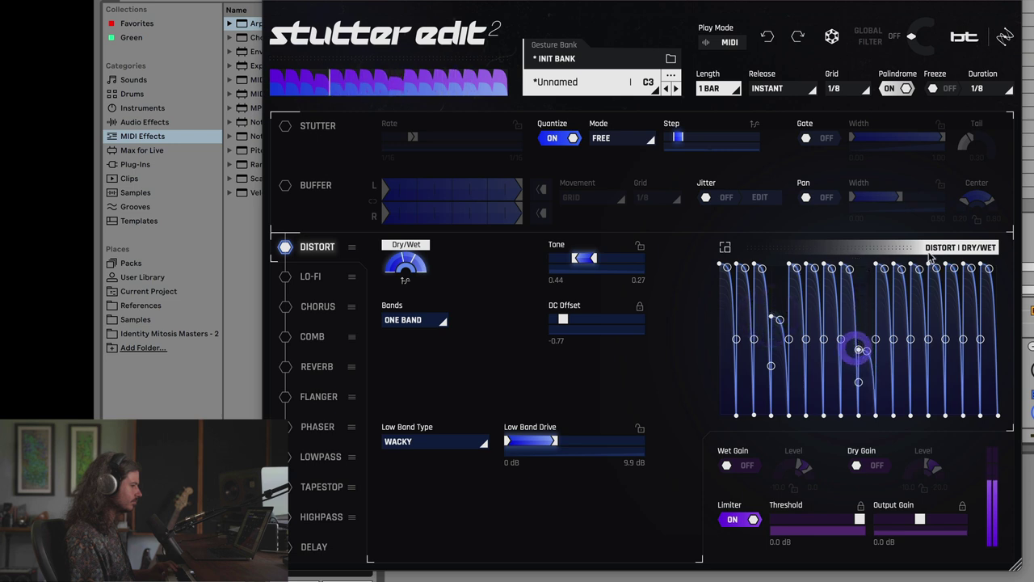
{"action": "left_click_drag", "start_coordinate": [935, 267], "coordinate": [932, 352]}
{"action": "left_click_drag", "start_coordinate": [981, 267], "coordinate": [981, 318]}
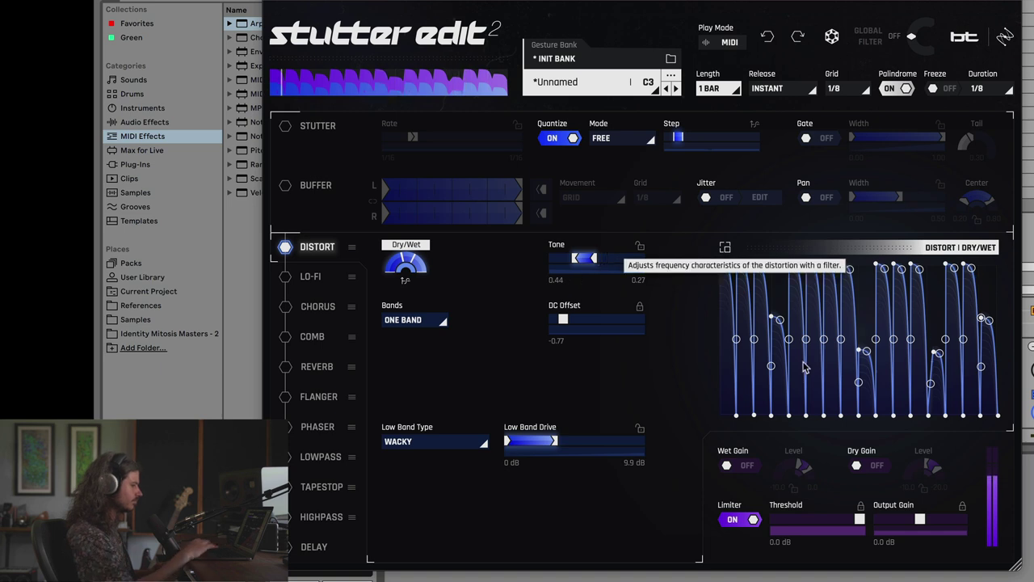
- Replace Distort's Dry/Wet curve with the preset of four 1/4-note falling arcs, and return to the effects overview
{"action": "left_click", "coordinate": [725, 248]}
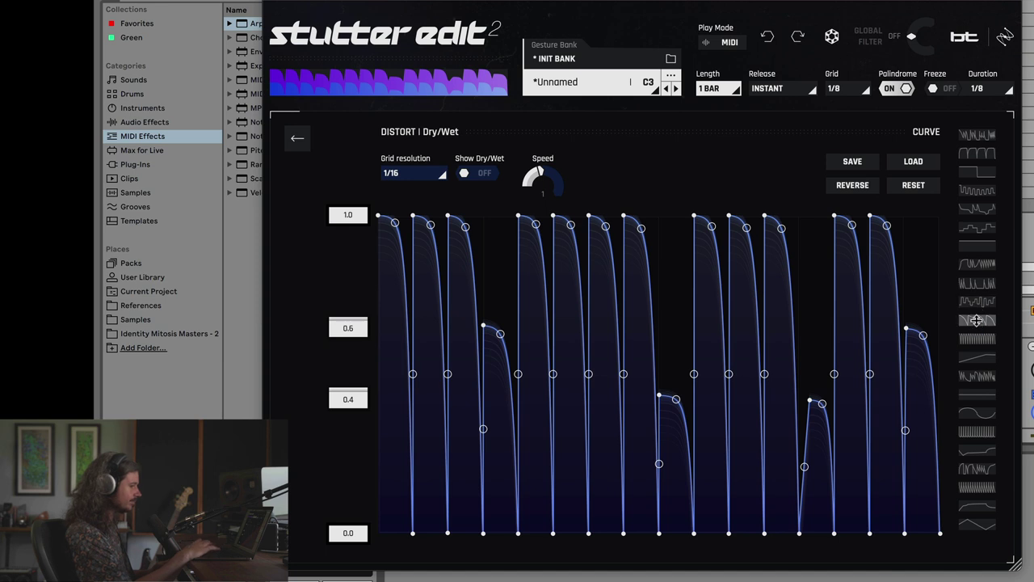
{"action": "left_click", "coordinate": [977, 321]}
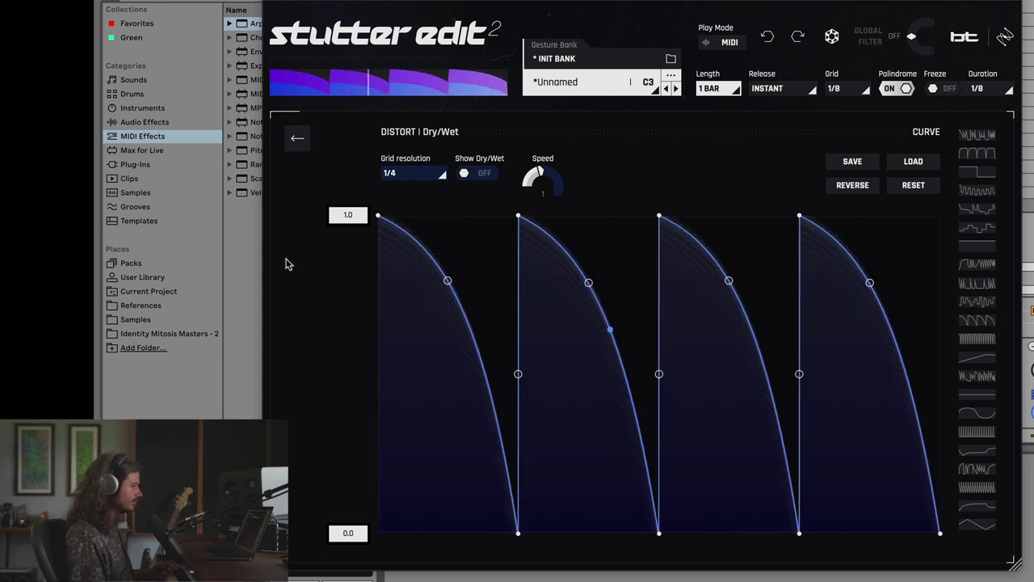
{"action": "left_click", "coordinate": [298, 137]}
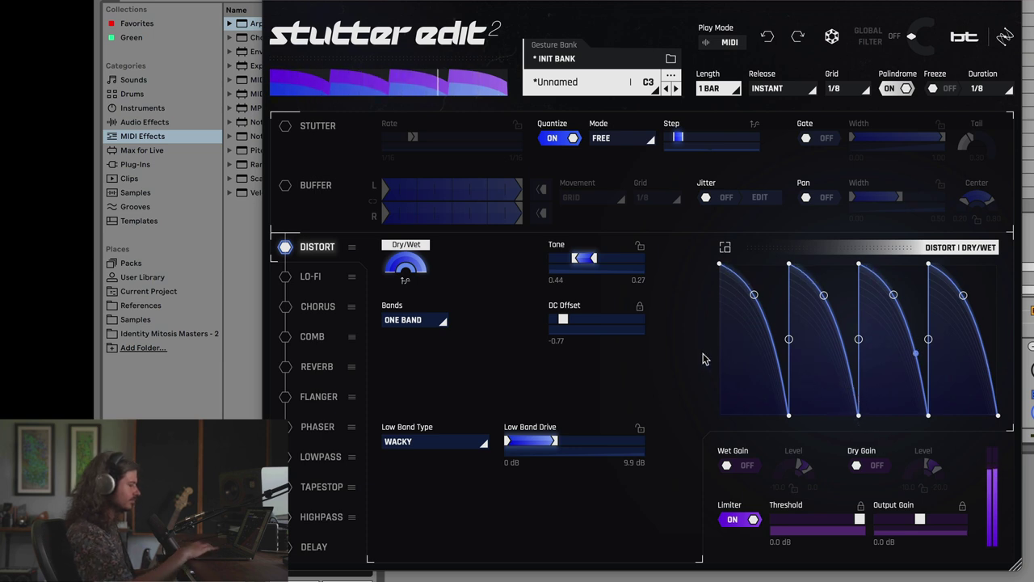
- Enable Comb alongside Distort, open its settings, and set its Frequency range from 1/8 to 1/32
{"action": "left_click", "coordinate": [286, 337]}
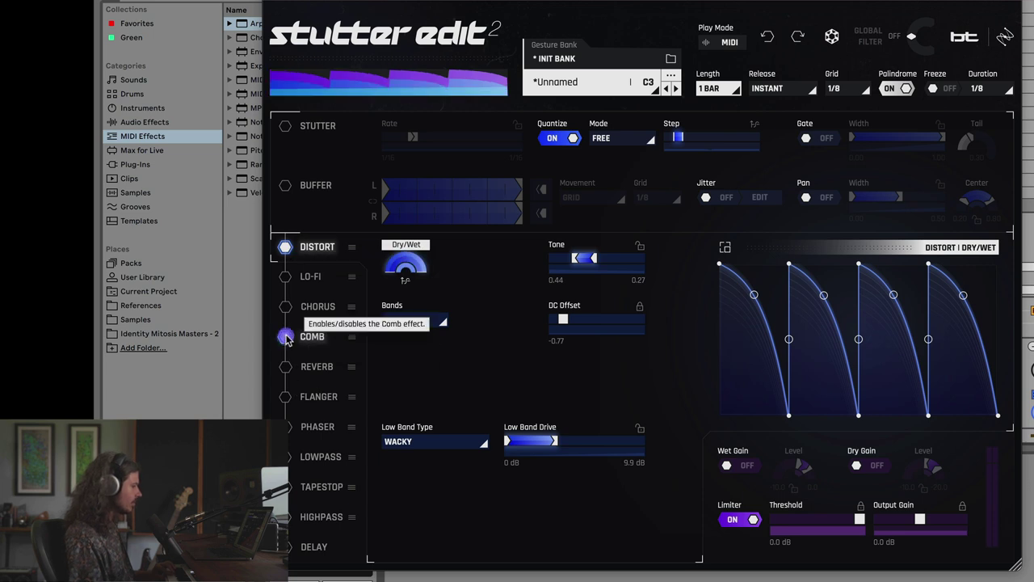
{"action": "left_click", "coordinate": [285, 249]}
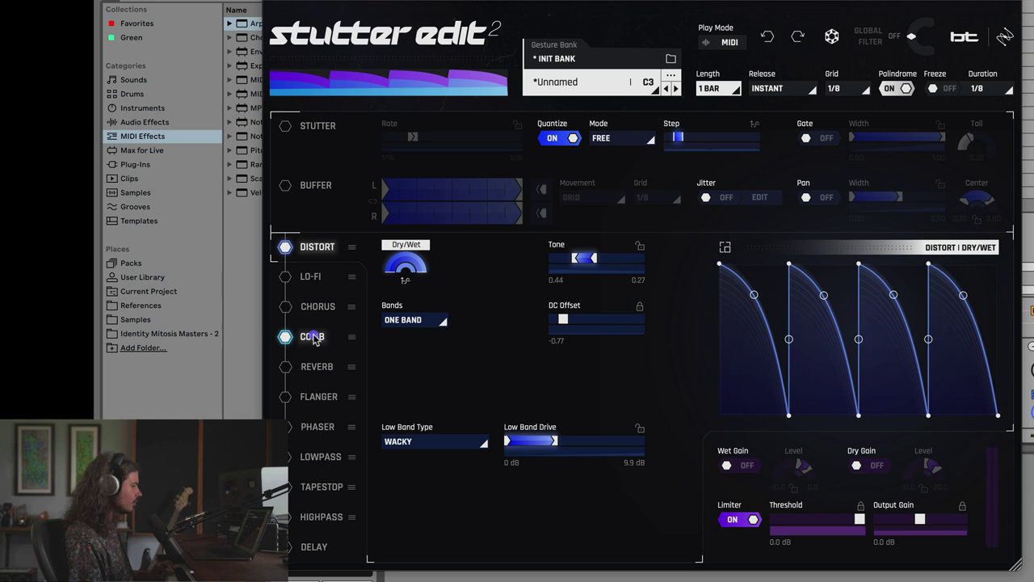
{"action": "left_click", "coordinate": [314, 338]}
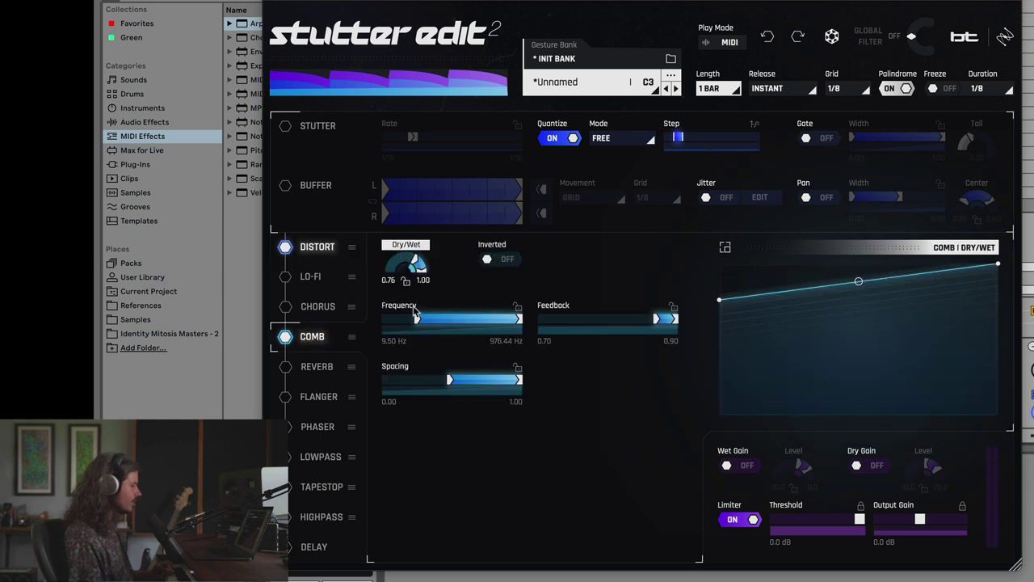
{"action": "left_click", "coordinate": [400, 368]}
{"action": "left_click", "coordinate": [480, 307]}
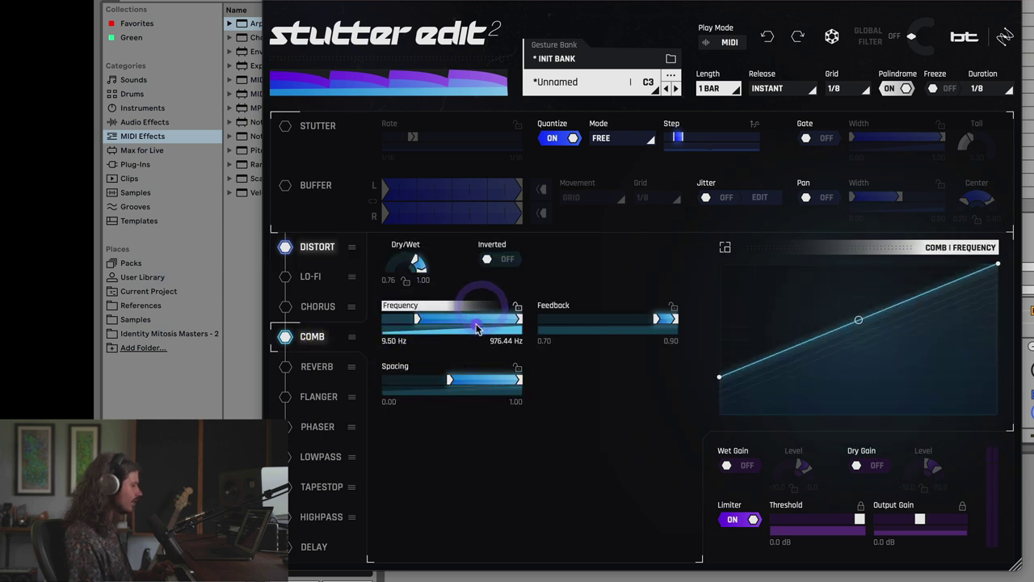
{"action": "left_click", "coordinate": [566, 317]}
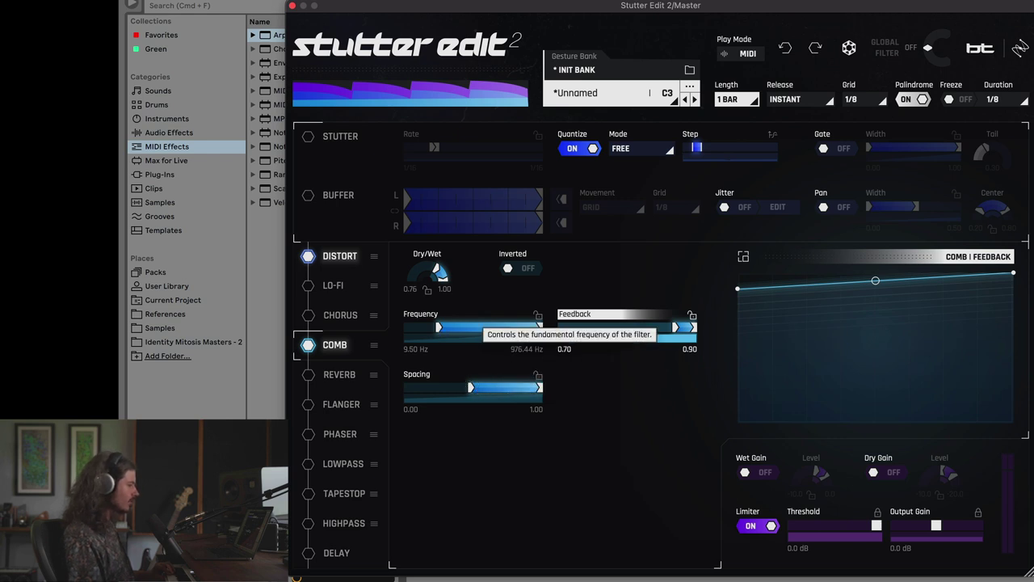
{"action": "left_click_drag", "start_coordinate": [438, 330], "coordinate": [417, 333]}
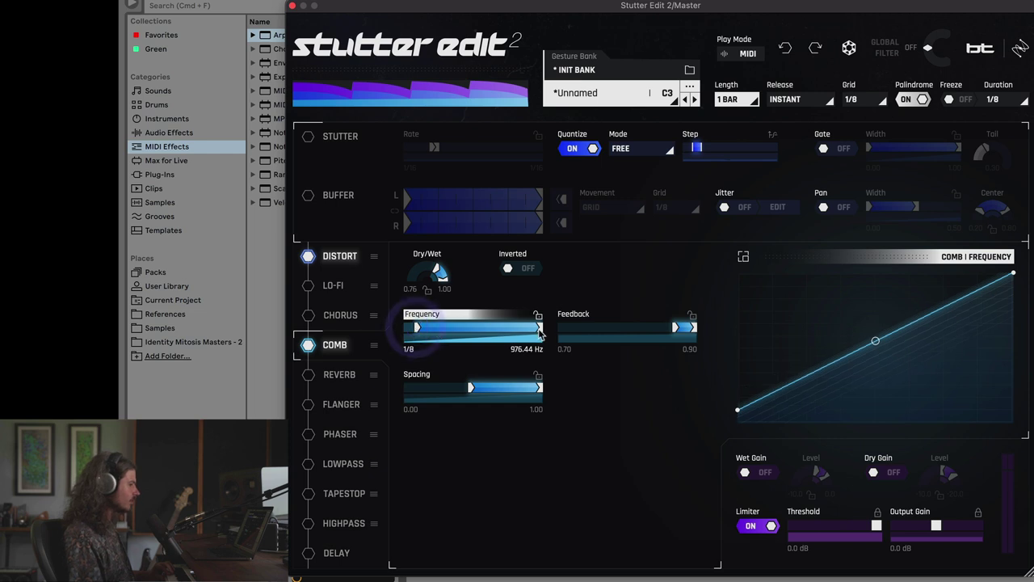
{"action": "left_click_drag", "start_coordinate": [540, 328], "coordinate": [455, 336]}
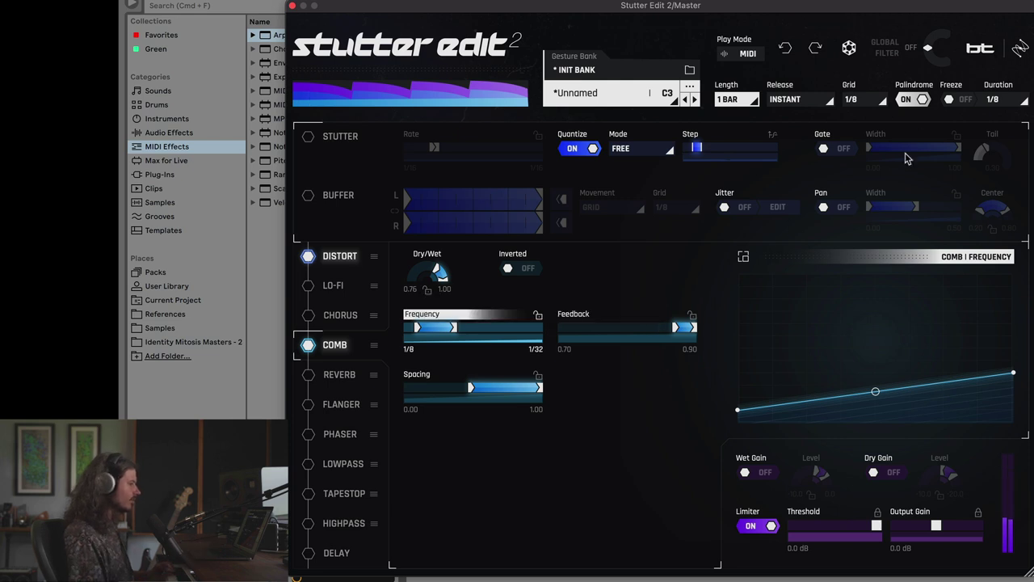
- Turn off Palindrome and Distort, disable Comb's Dry/Wet modulation range with the value at 1.00, and start playback
{"action": "left_click", "coordinate": [921, 99]}
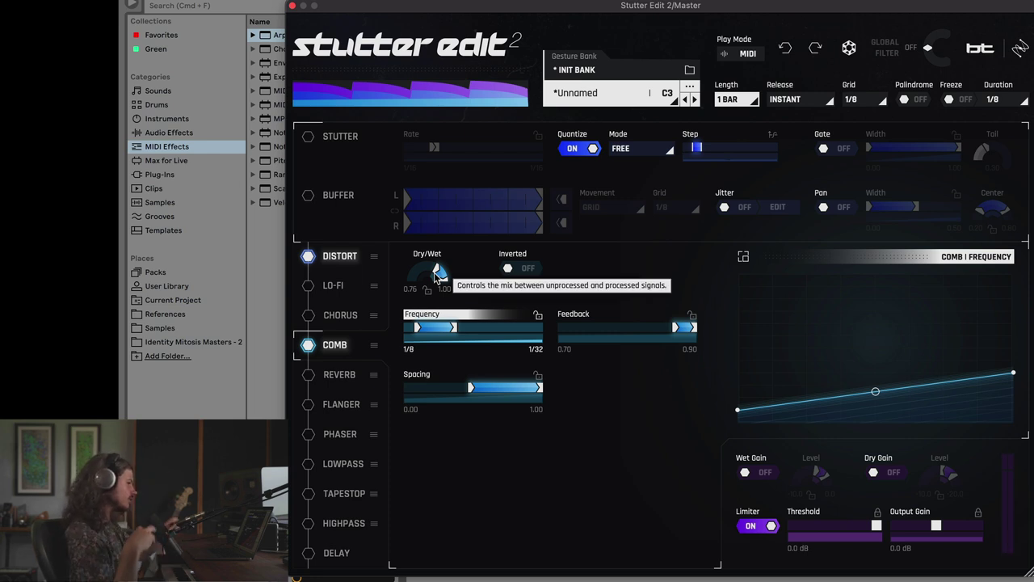
{"action": "left_click", "coordinate": [308, 257]}
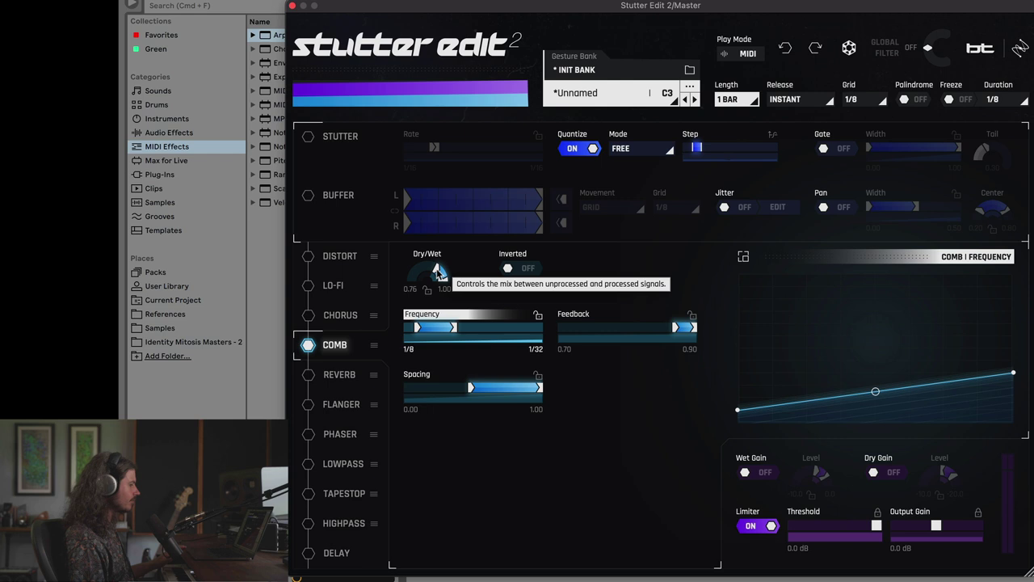
{"action": "left_click", "coordinate": [437, 271]}
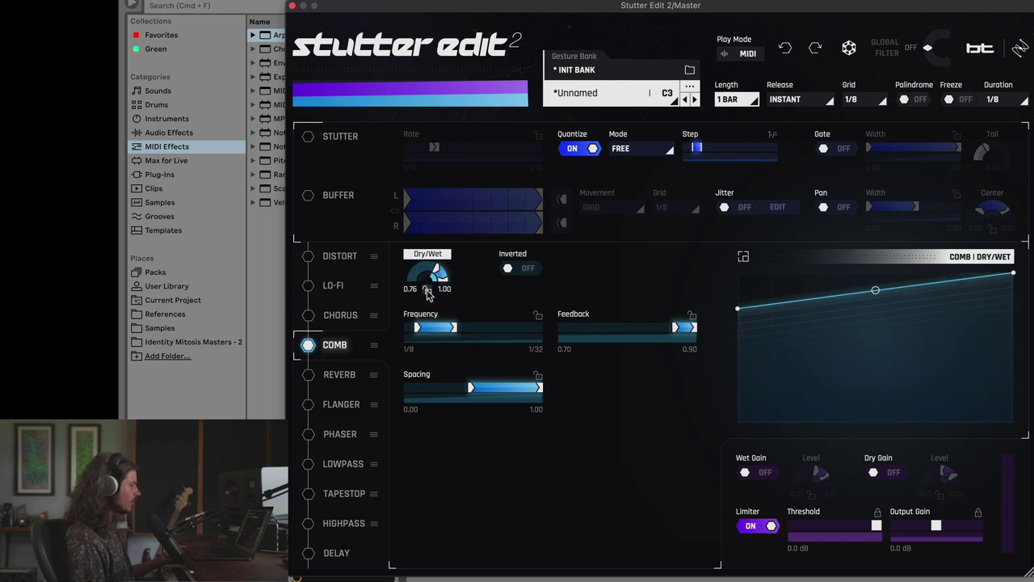
{"action": "left_click", "coordinate": [427, 290]}
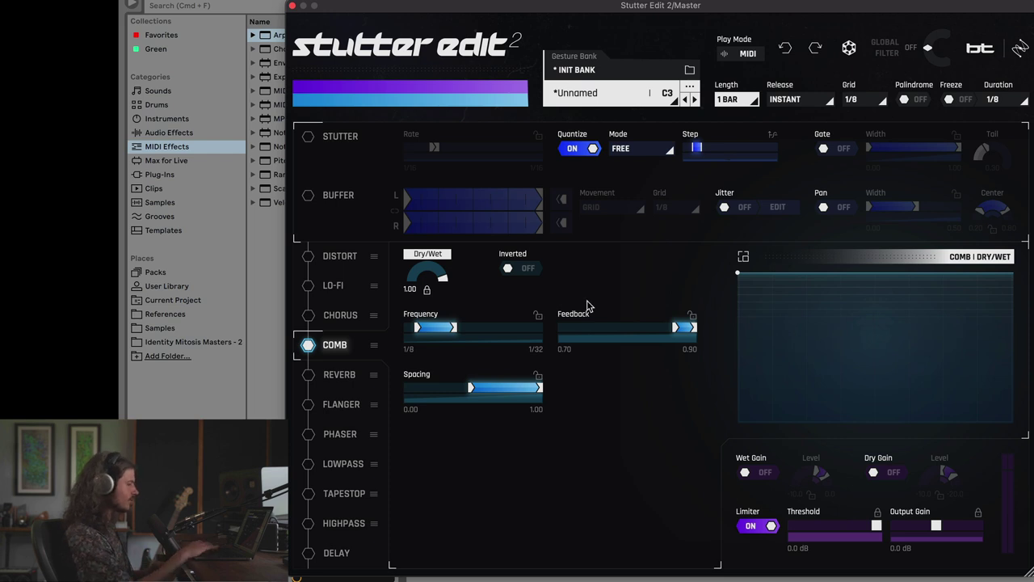
{"action": "key", "text": "space"}
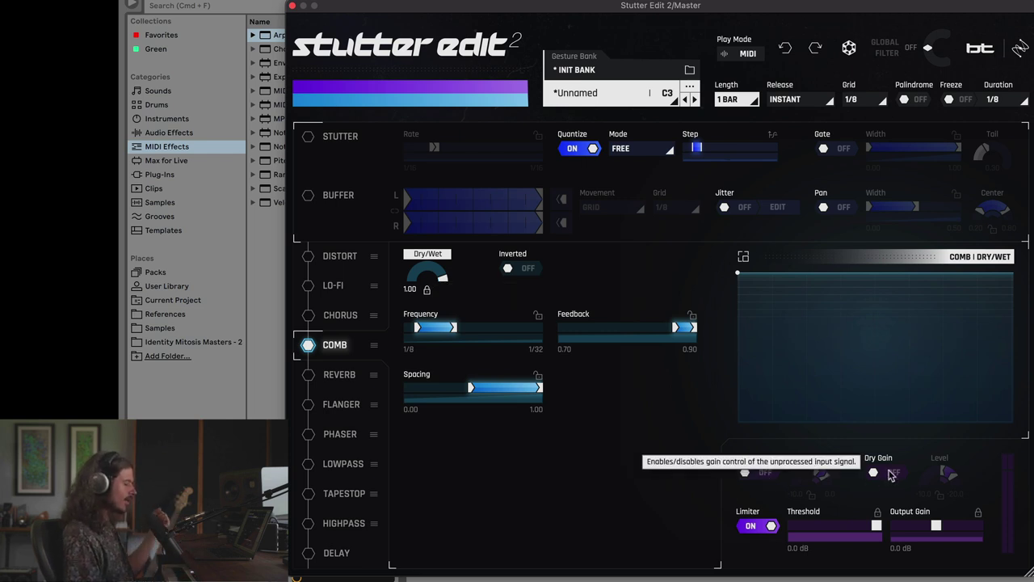
- Turn on Wet Gain and Dry Gain, and lock the Dry Gain level to a fixed 0.0
{"action": "left_click", "coordinate": [765, 473]}
{"action": "left_click", "coordinate": [889, 473]}
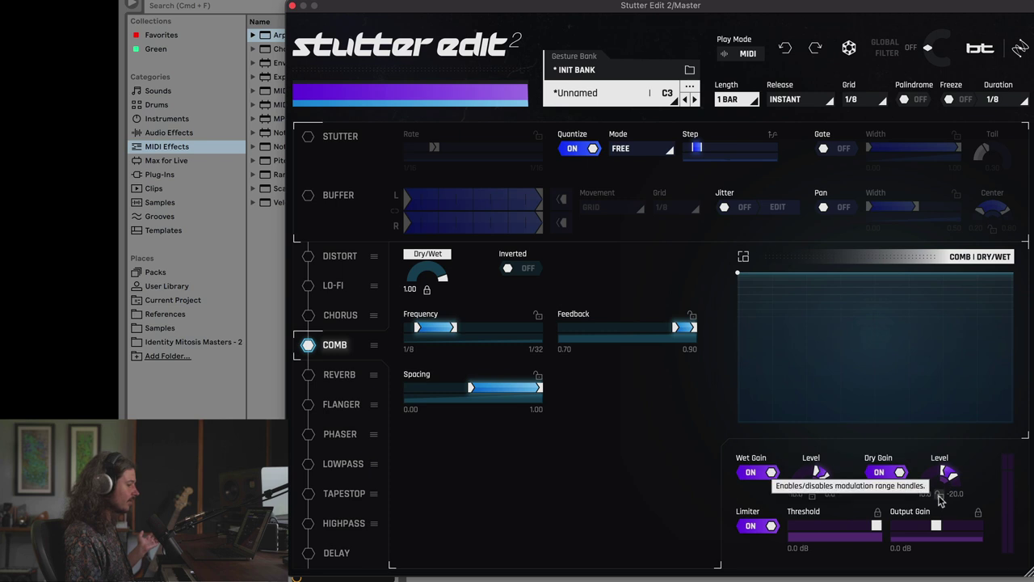
{"action": "left_click", "coordinate": [949, 331]}
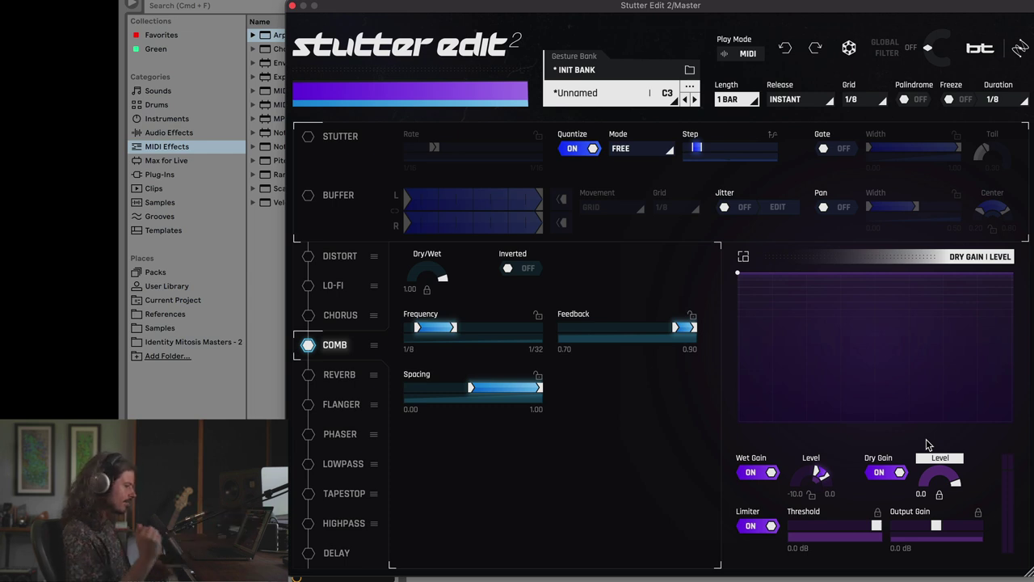
- Set the Wet Gain level range from -50.0 to 5.1 and bend its curve into a fast early rise that levels off
{"action": "left_click_drag", "start_coordinate": [816, 472], "coordinate": [827, 440]}
{"action": "left_click", "coordinate": [825, 480]}
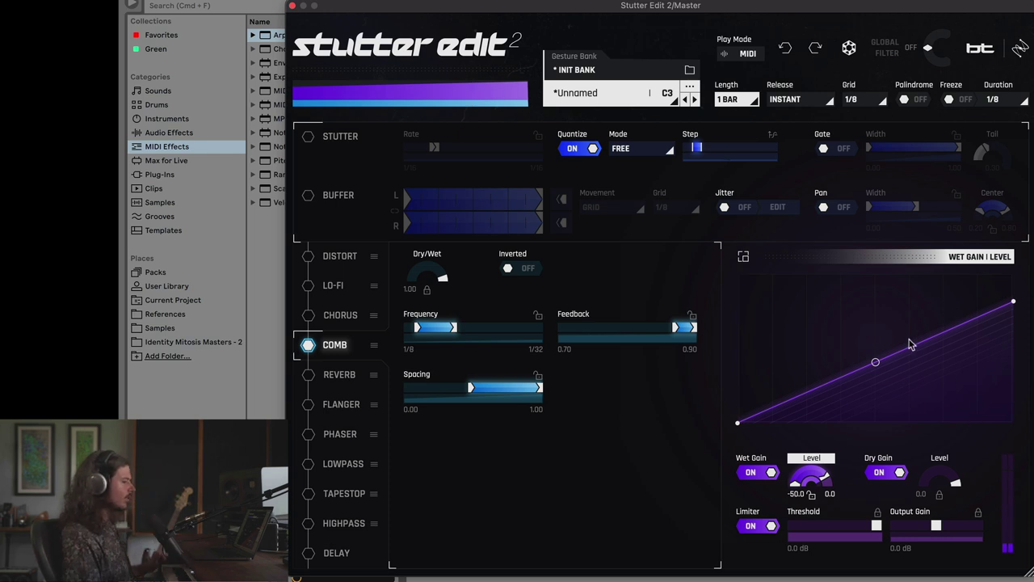
{"action": "left_click_drag", "start_coordinate": [876, 364], "coordinate": [867, 331]}
{"action": "left_click_drag", "start_coordinate": [1013, 302], "coordinate": [1014, 291]}
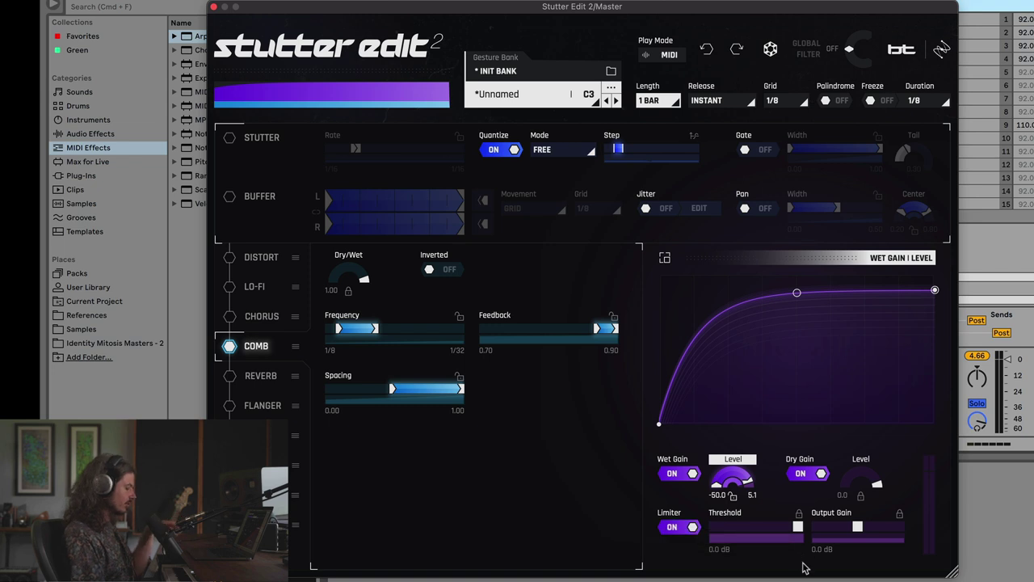
- Set the Limiter's Threshold to -4.1 dB and its Output Gain to -9.2 dB
{"action": "left_click_drag", "start_coordinate": [797, 529], "coordinate": [855, 527]}
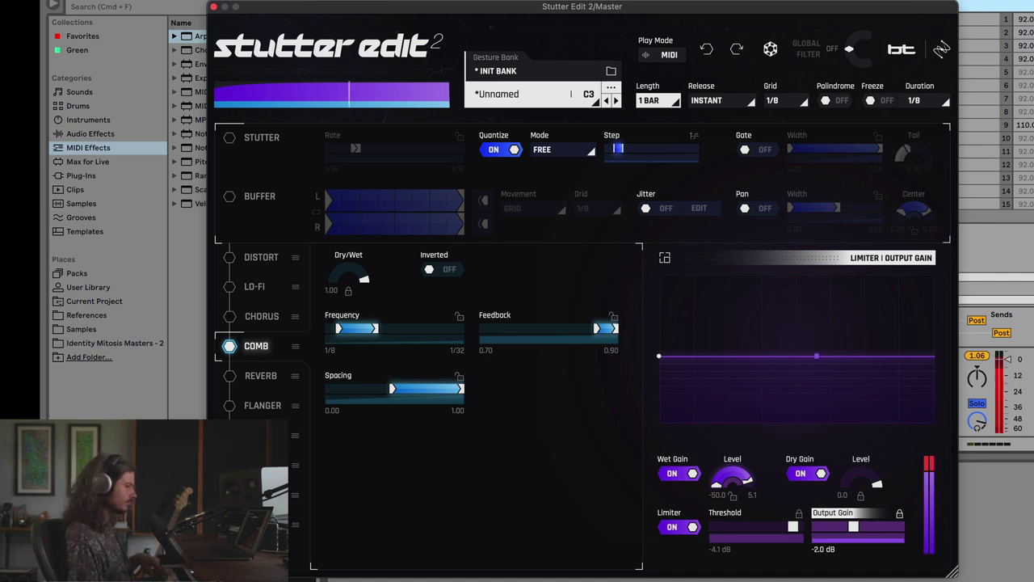
{"action": "left_click_drag", "start_coordinate": [854, 526], "coordinate": [838, 527]}
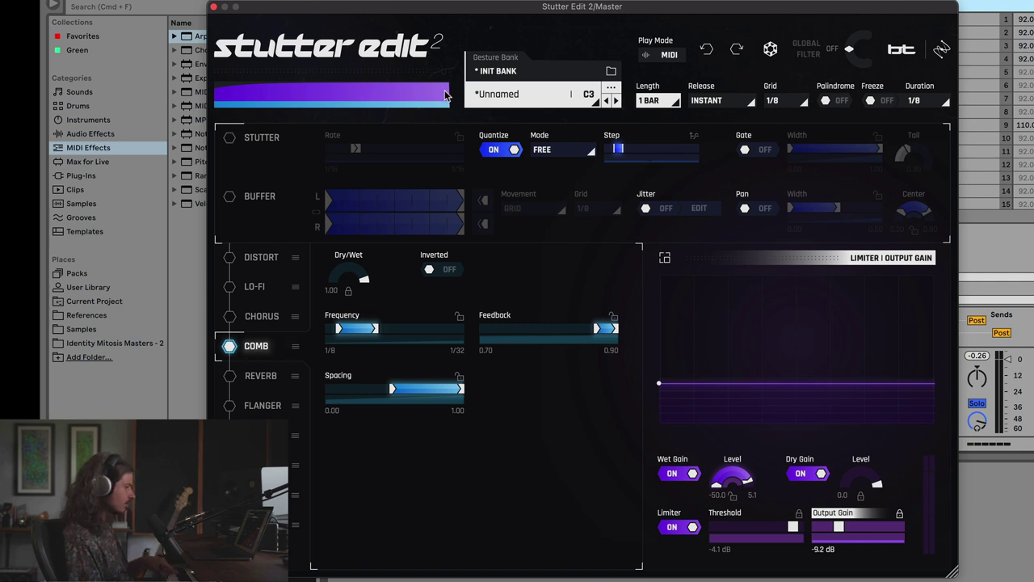
- Trigger other notes to switch gestures, and activate the empty gesture on C#3
{"action": "key", "text": "w"}
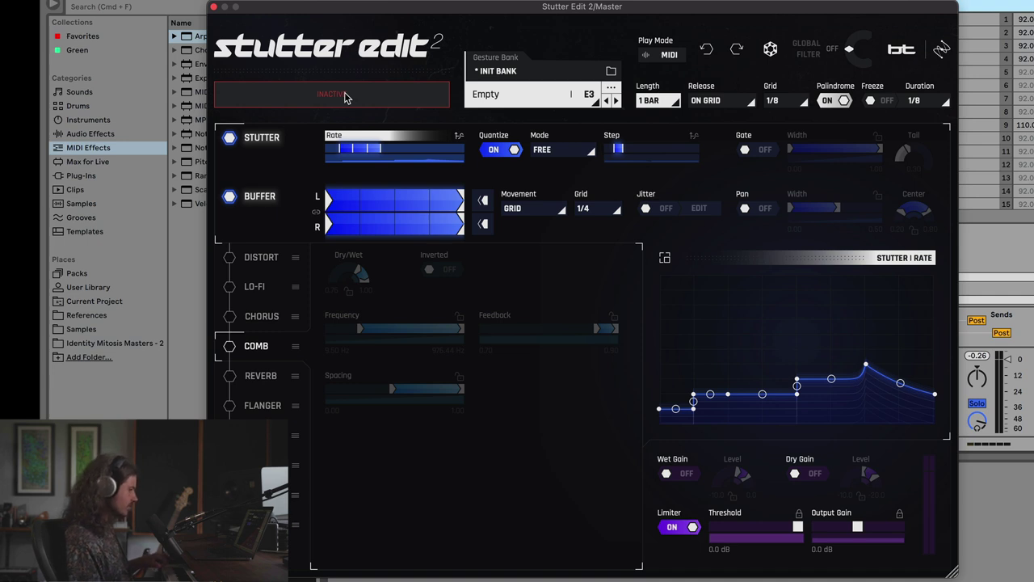
{"action": "key", "text": "a"}
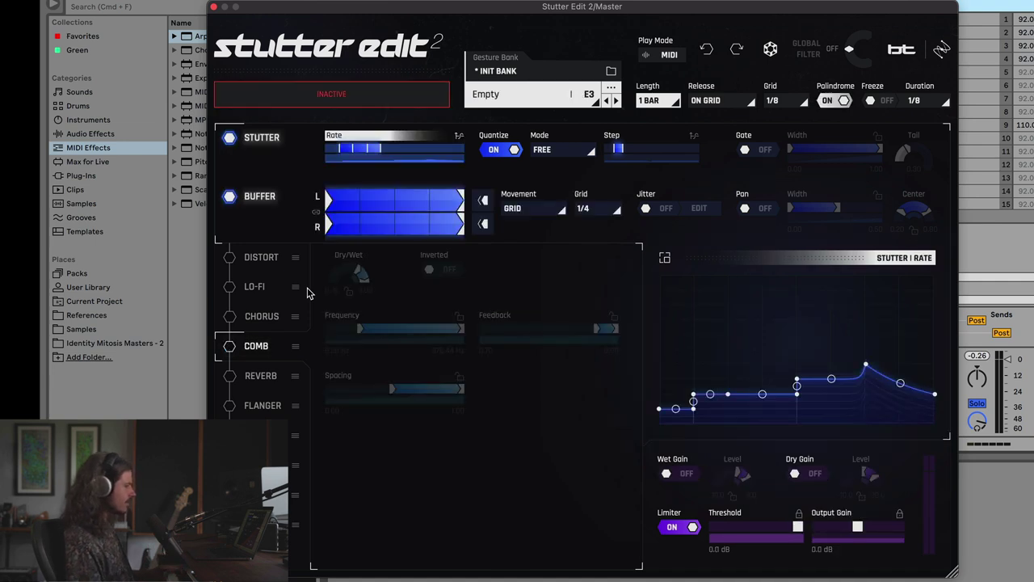
{"action": "left_click", "coordinate": [337, 92]}
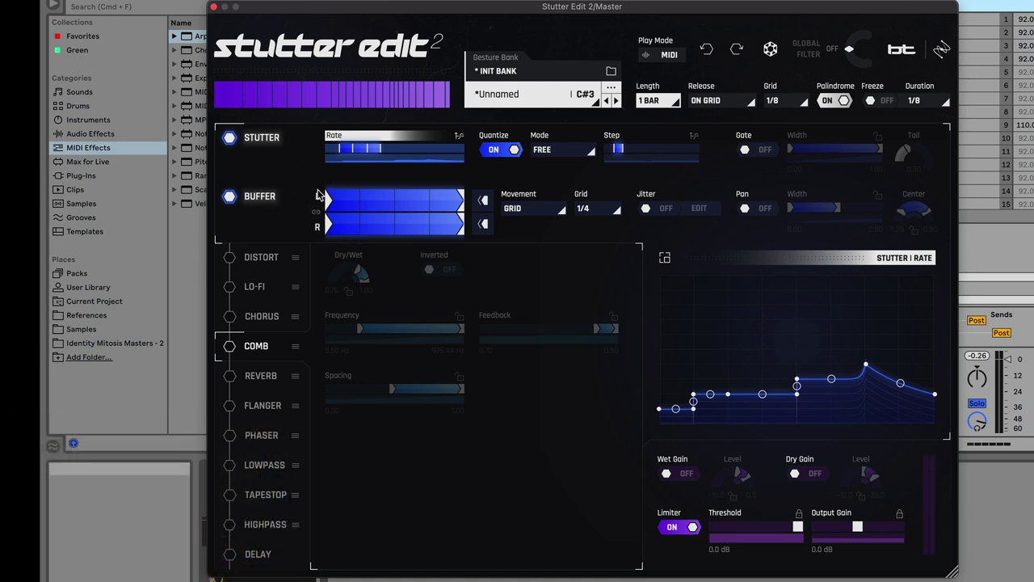
- On the D3 gesture, turn off Stutter and Buffer and enable Lowpass
{"action": "left_click", "coordinate": [231, 141]}
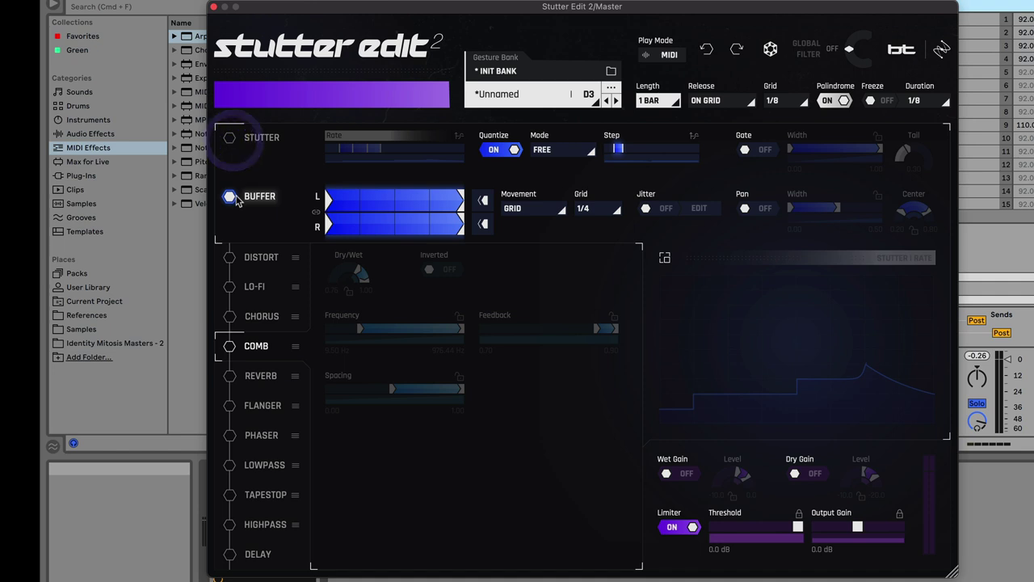
{"action": "left_click", "coordinate": [229, 196]}
{"action": "left_click", "coordinate": [230, 465]}
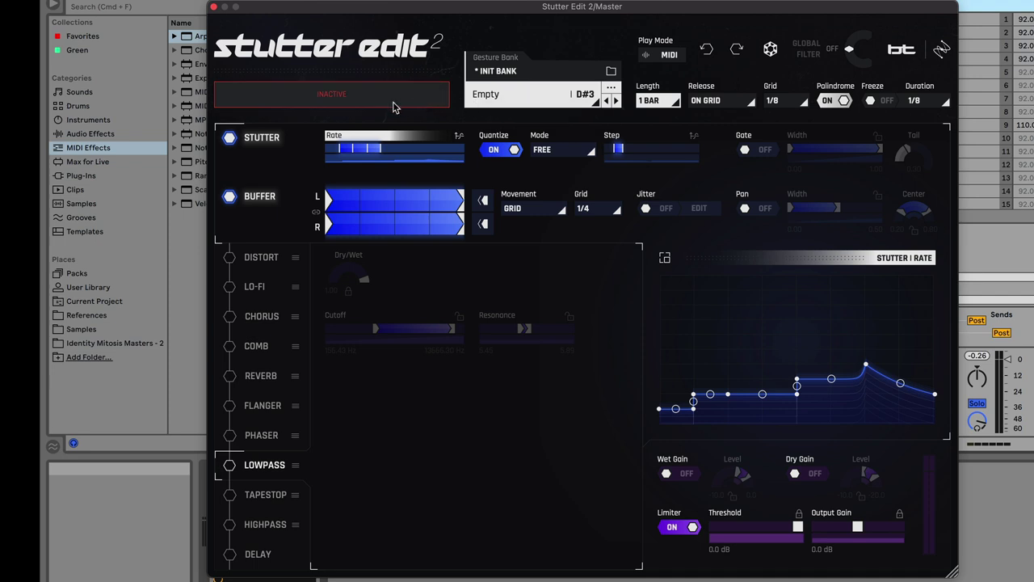
- Activate the empty D#3 gesture, load the four-hump preset as Stutter's Rate curve, and enable Delay
{"action": "left_click", "coordinate": [306, 103]}
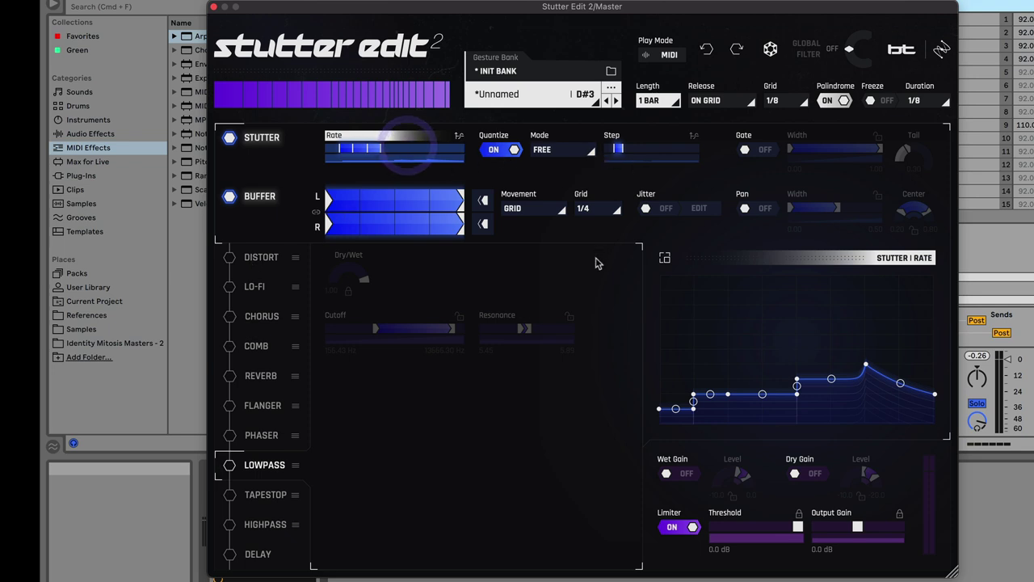
{"action": "left_click", "coordinate": [664, 257]}
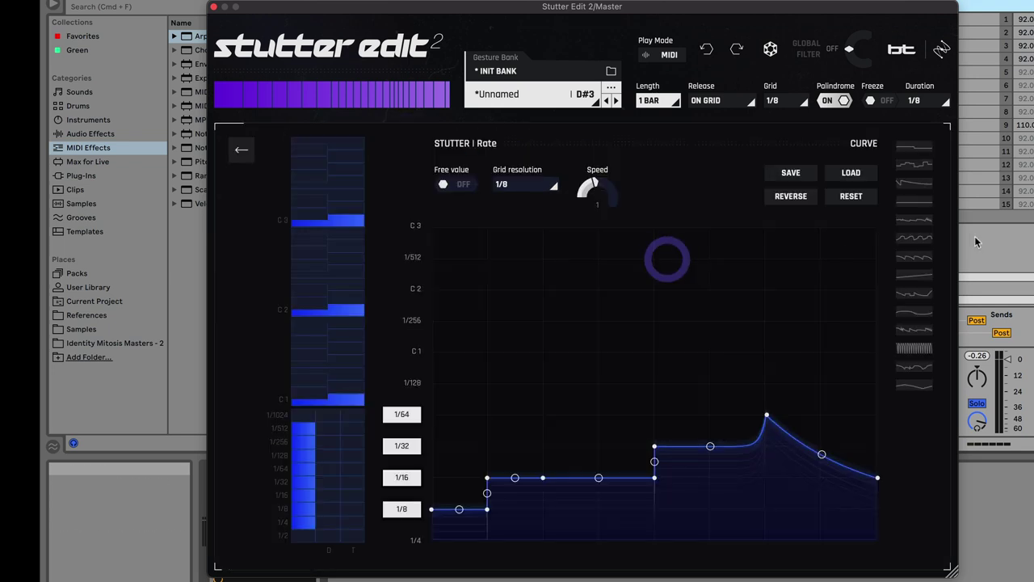
{"action": "left_click", "coordinate": [915, 237]}
{"action": "left_click", "coordinate": [241, 149]}
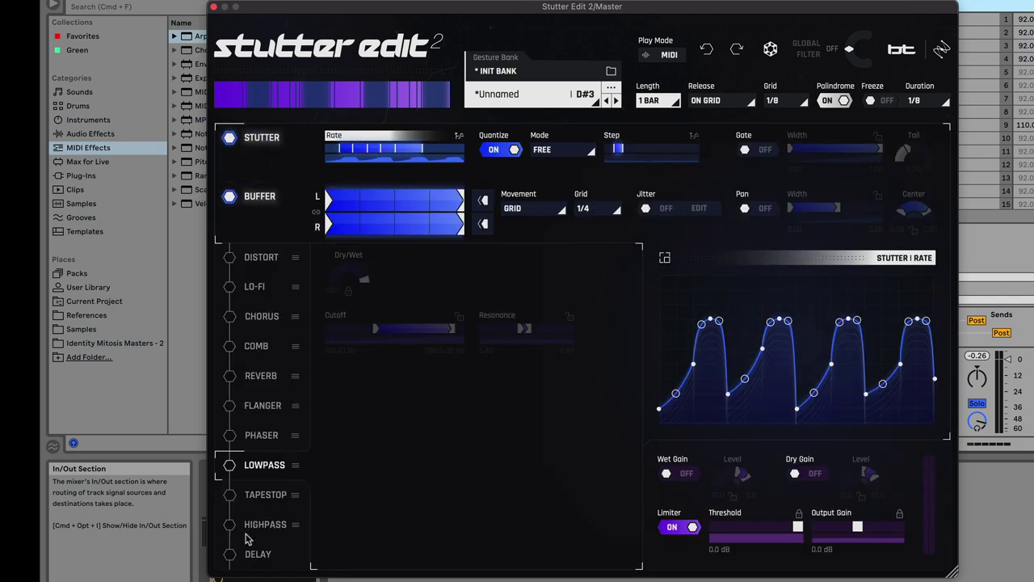
{"action": "left_click", "coordinate": [230, 554]}
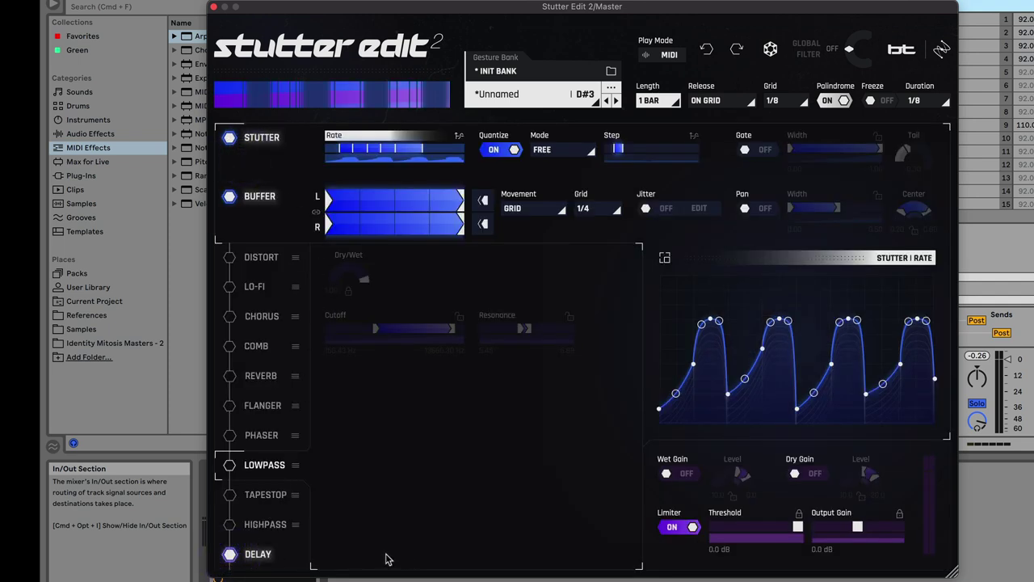